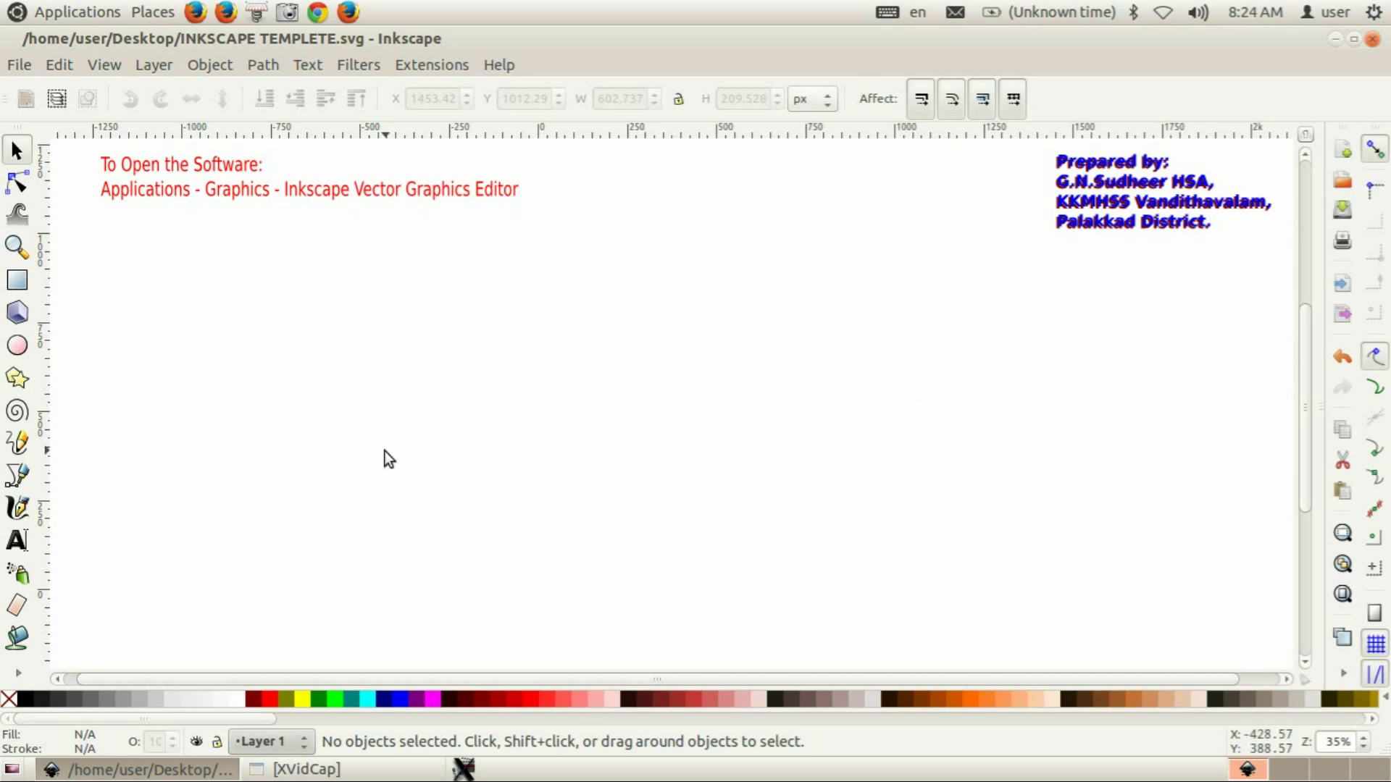
- Draw a whole ellipse in the lower-left of the canvas and enlarge it to about 523 × 311 px
{"action": "left_click", "coordinate": [19, 347]}
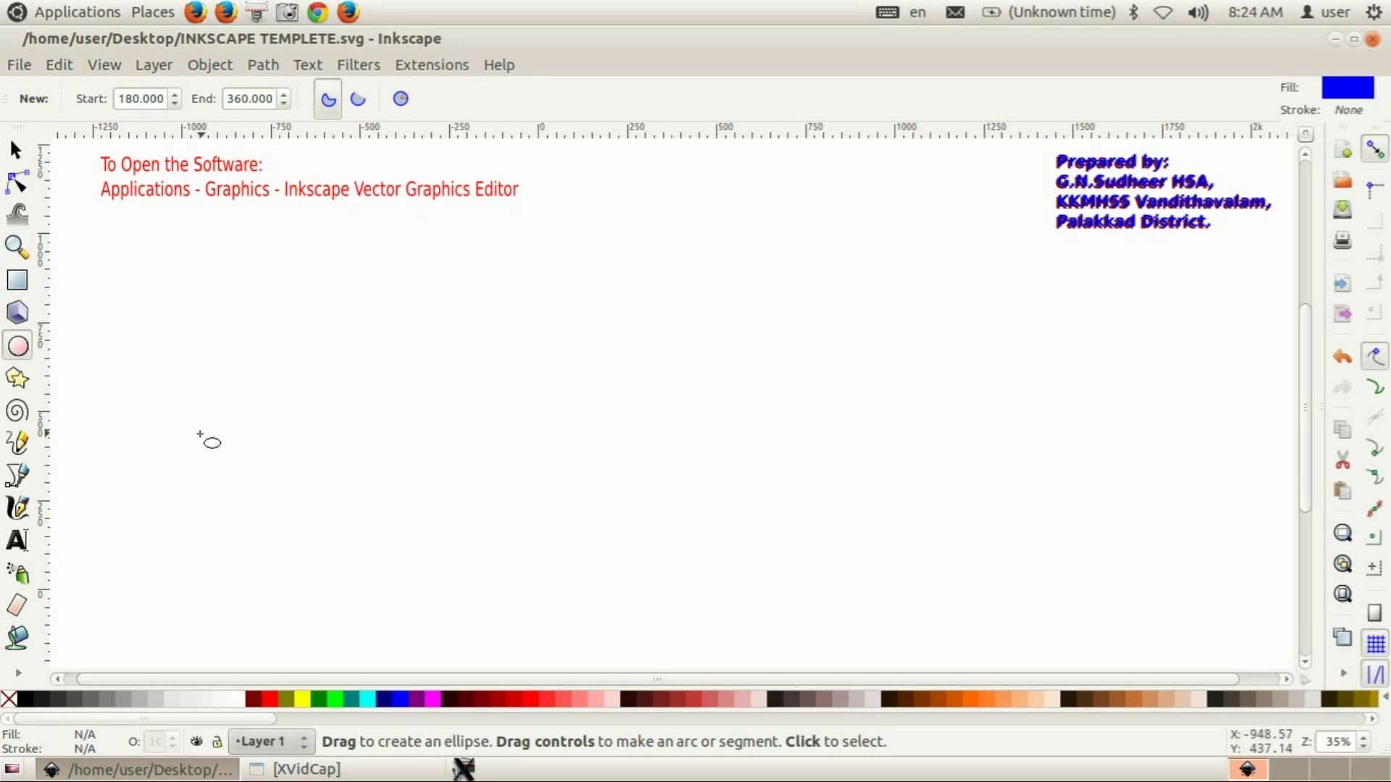
{"action": "left_click_drag", "start_coordinate": [180, 426], "coordinate": [285, 499]}
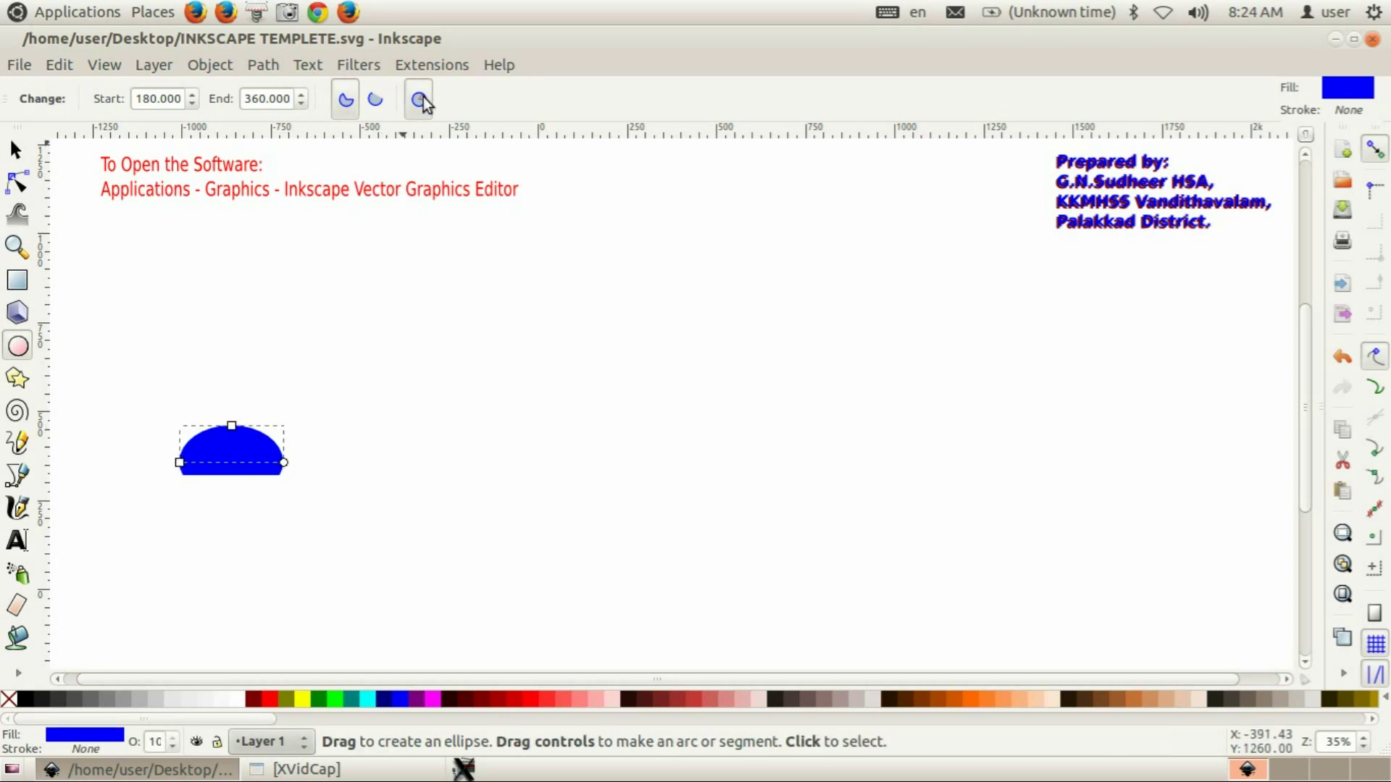
{"action": "left_click", "coordinate": [420, 99]}
{"action": "left_click", "coordinate": [16, 150]}
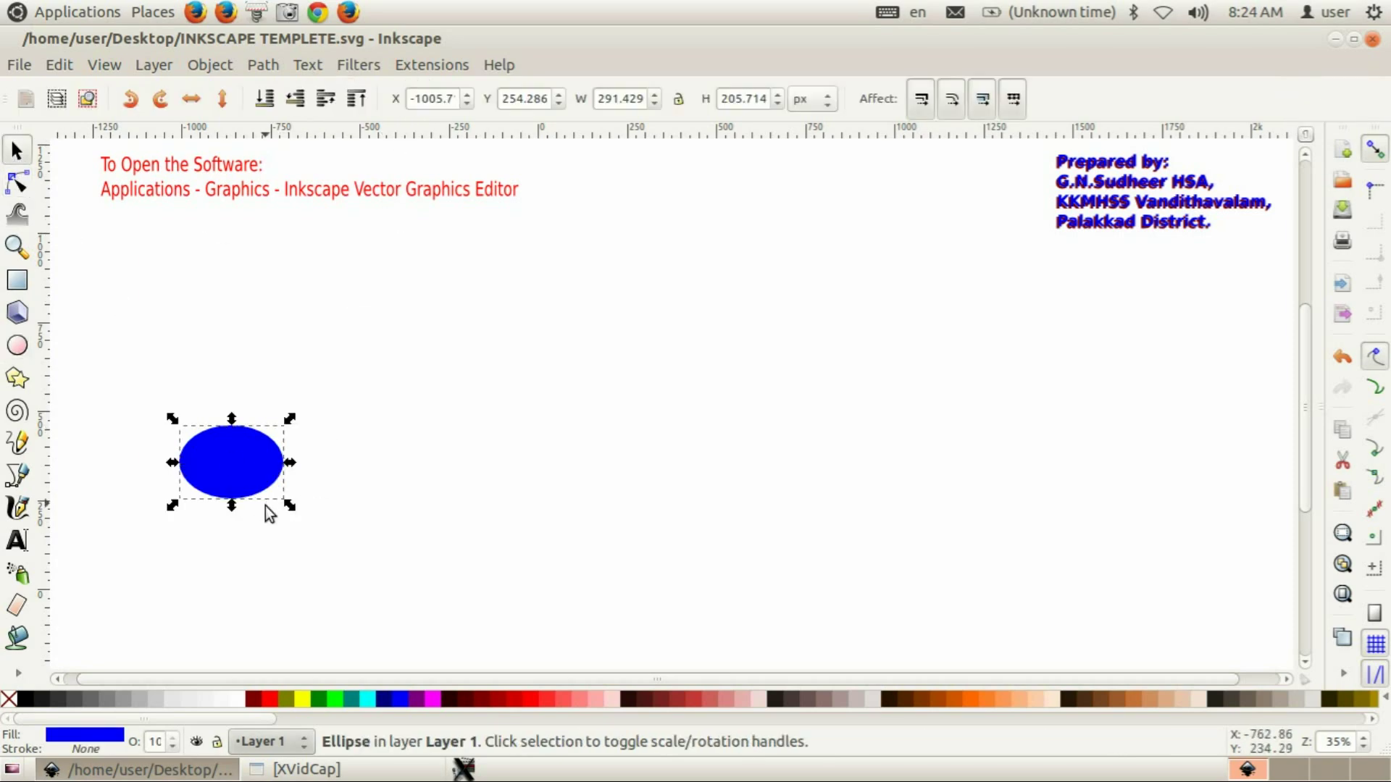
{"action": "left_click_drag", "start_coordinate": [290, 505], "coordinate": [372, 542]}
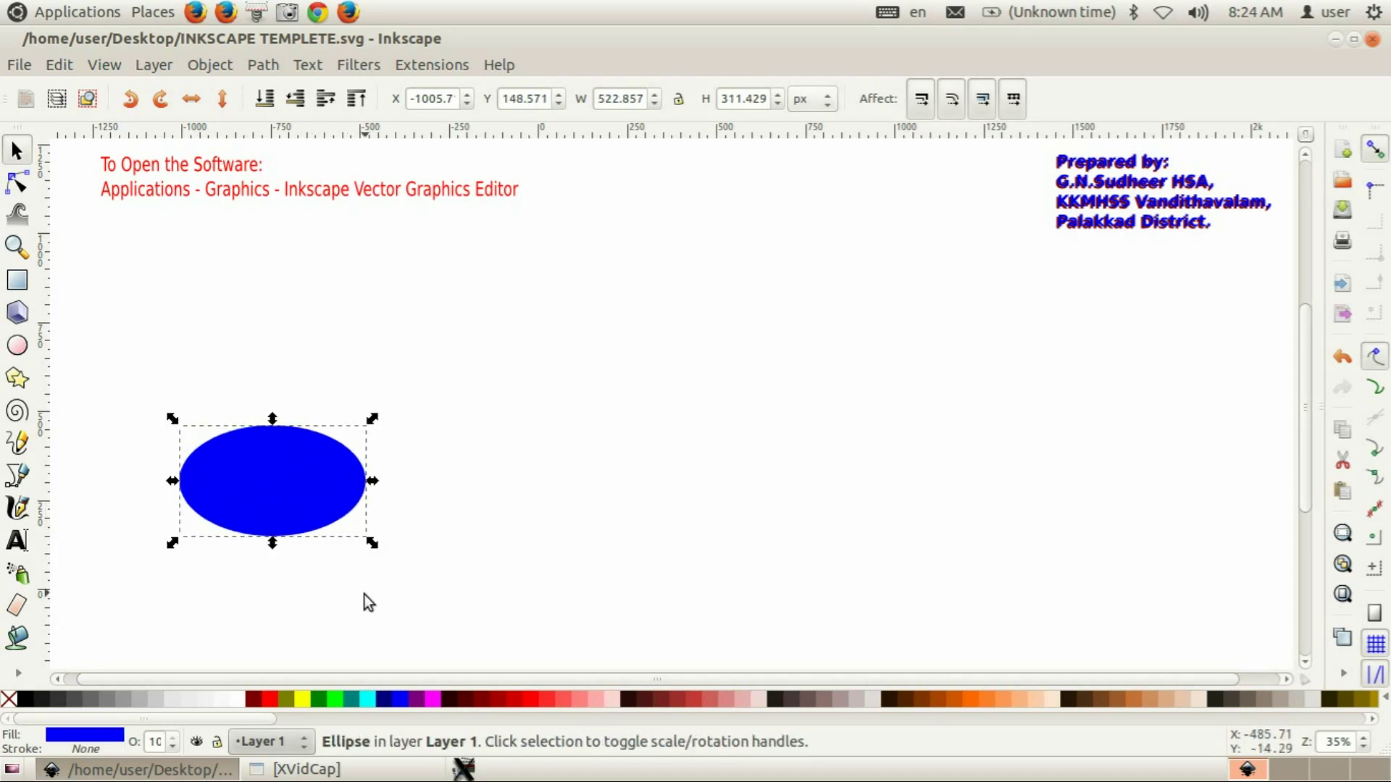
- Fill the ellipse with maroon and apply a linear gradient running from its centre past its right edge
{"action": "left_click", "coordinate": [255, 697]}
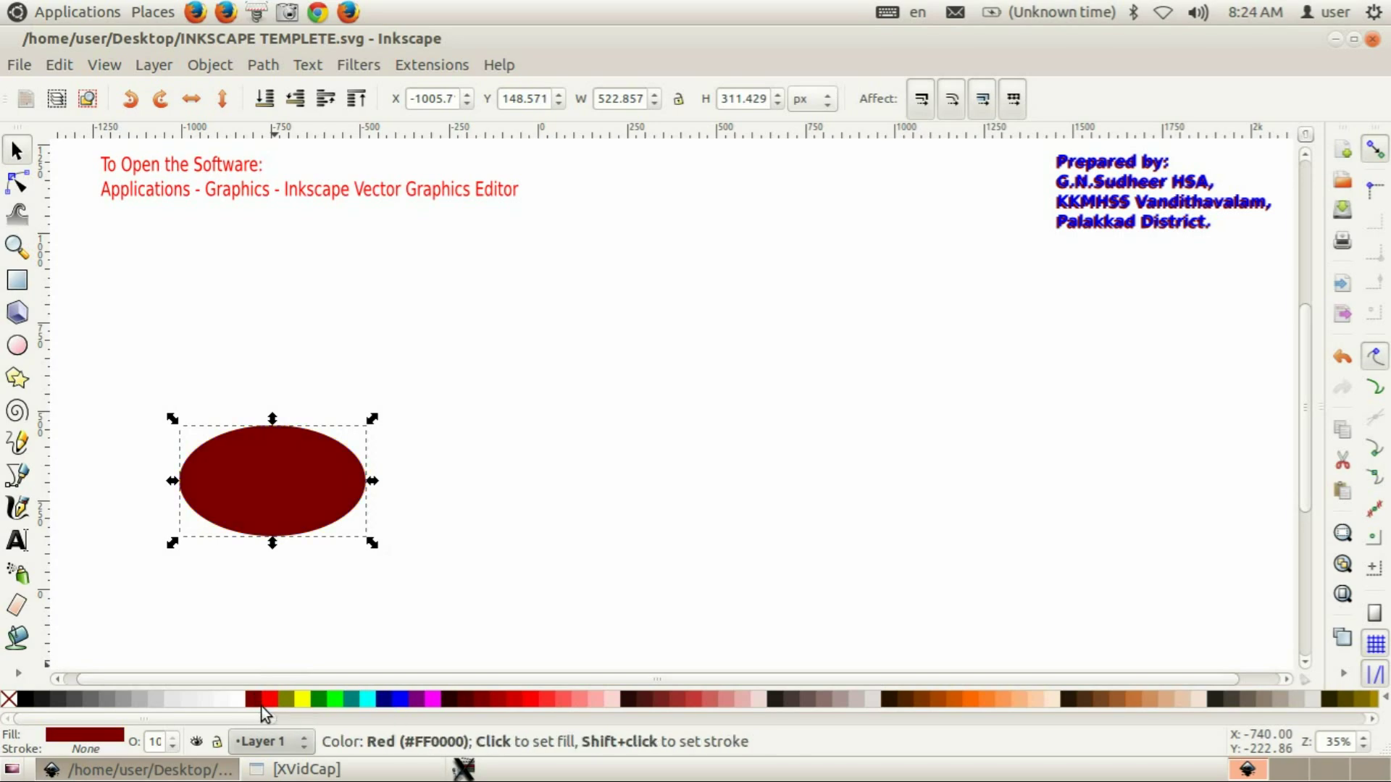
{"action": "left_click", "coordinate": [19, 671]}
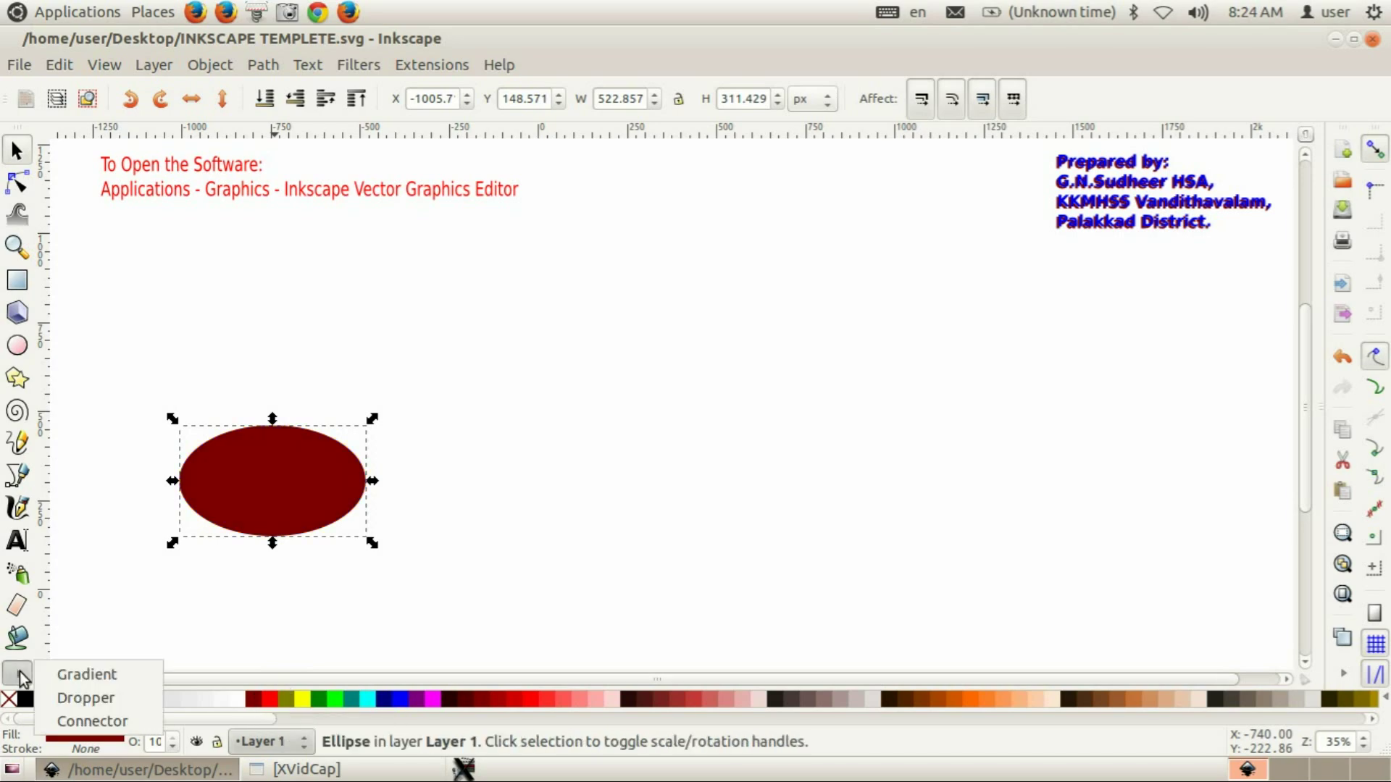
{"action": "left_click", "coordinate": [64, 671]}
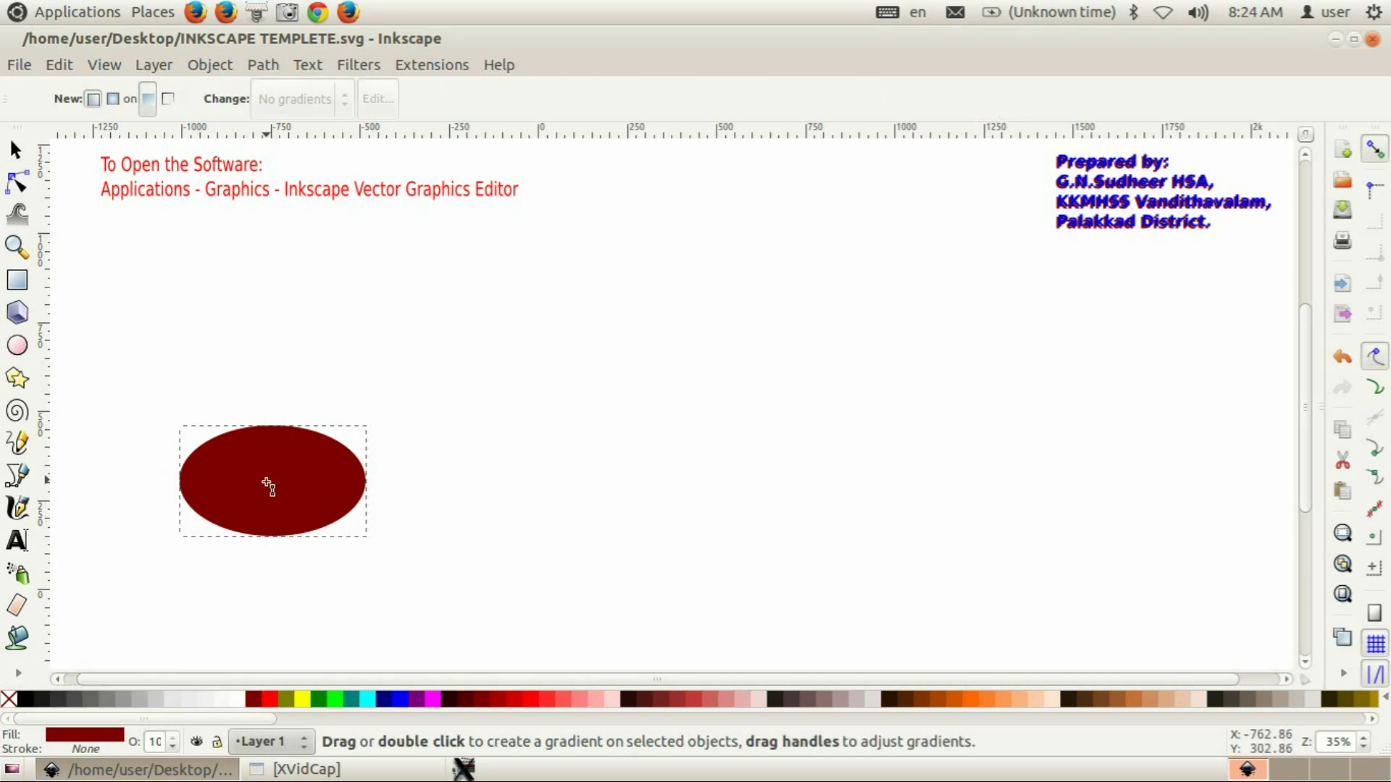
{"action": "left_click_drag", "start_coordinate": [267, 483], "coordinate": [420, 486]}
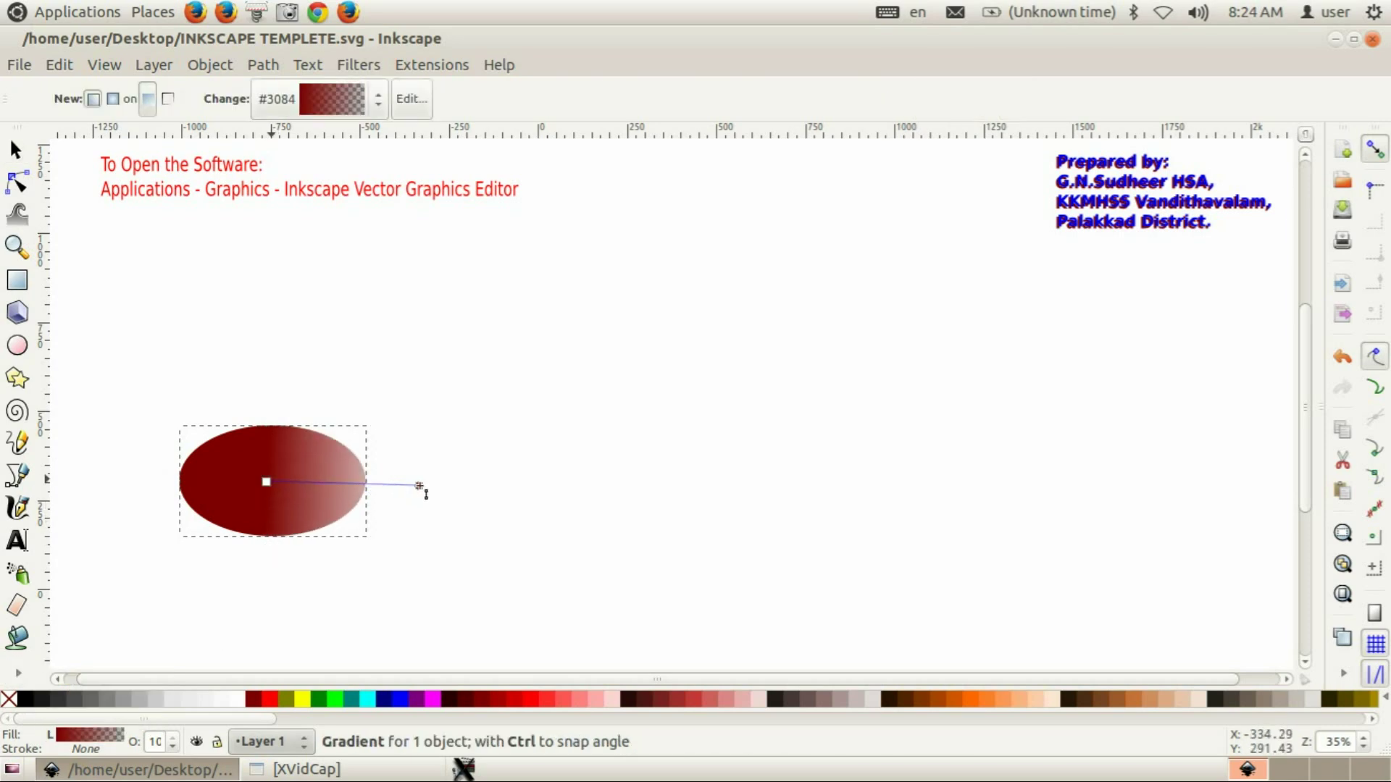
- Replace the ellipse's linear gradient with a radial one and extend its upper radius above the outline
{"action": "left_click", "coordinate": [114, 98]}
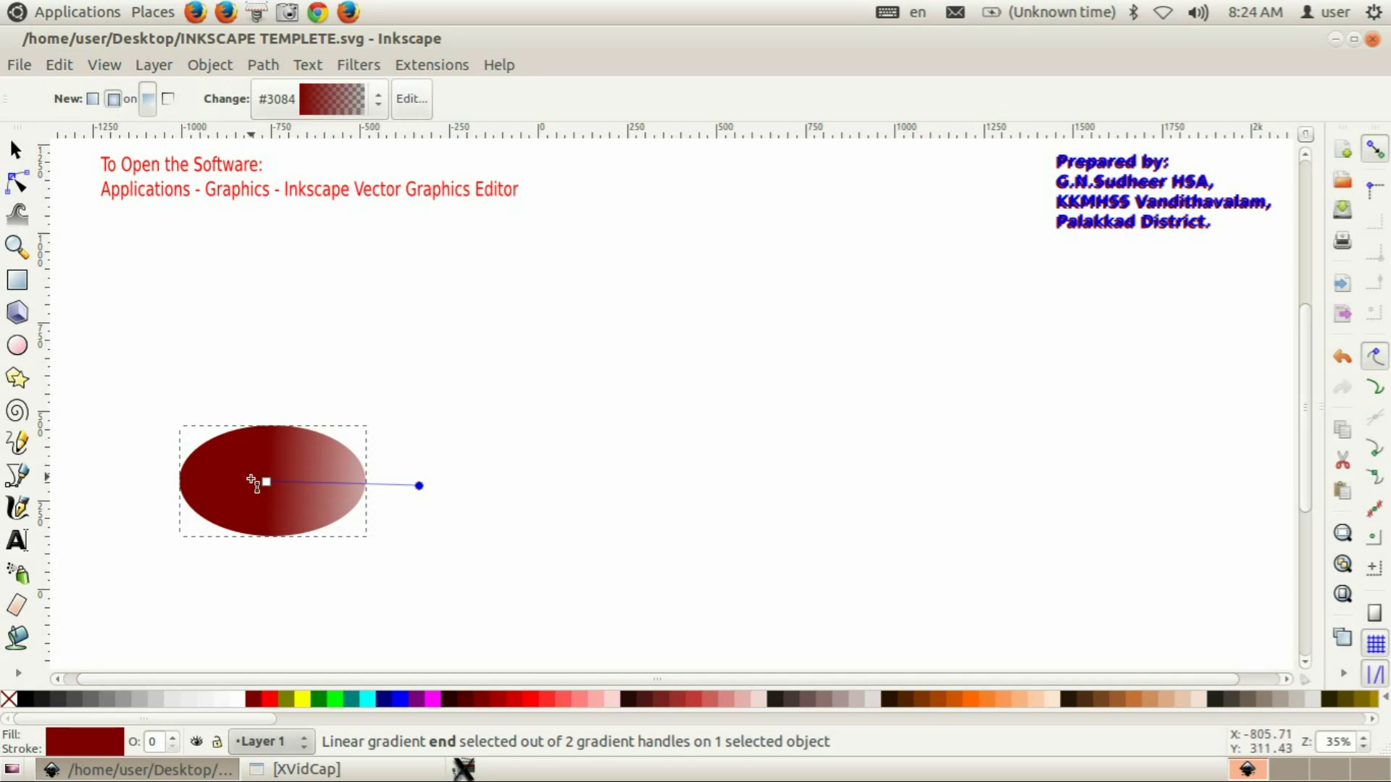
{"action": "left_click_drag", "start_coordinate": [251, 479], "coordinate": [447, 499]}
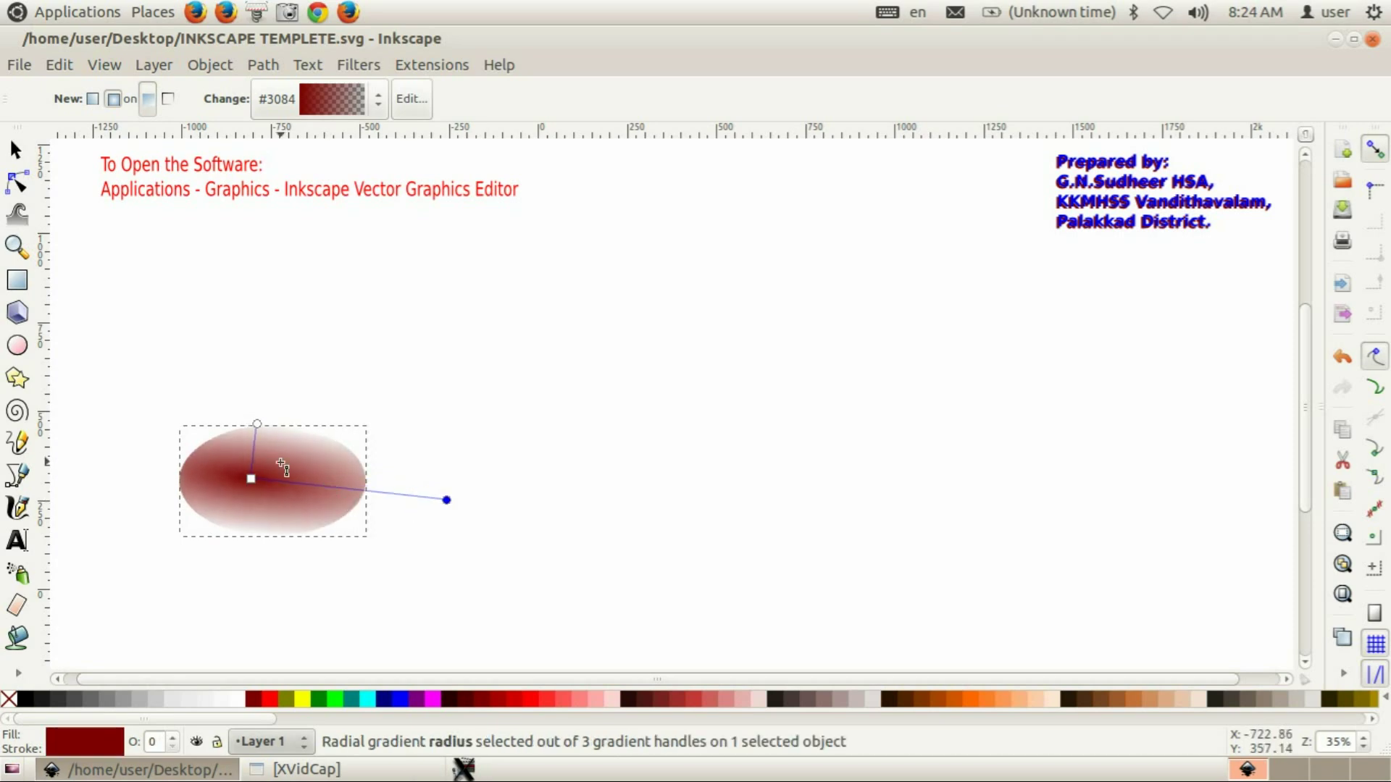
{"action": "left_click_drag", "start_coordinate": [257, 423], "coordinate": [263, 387]}
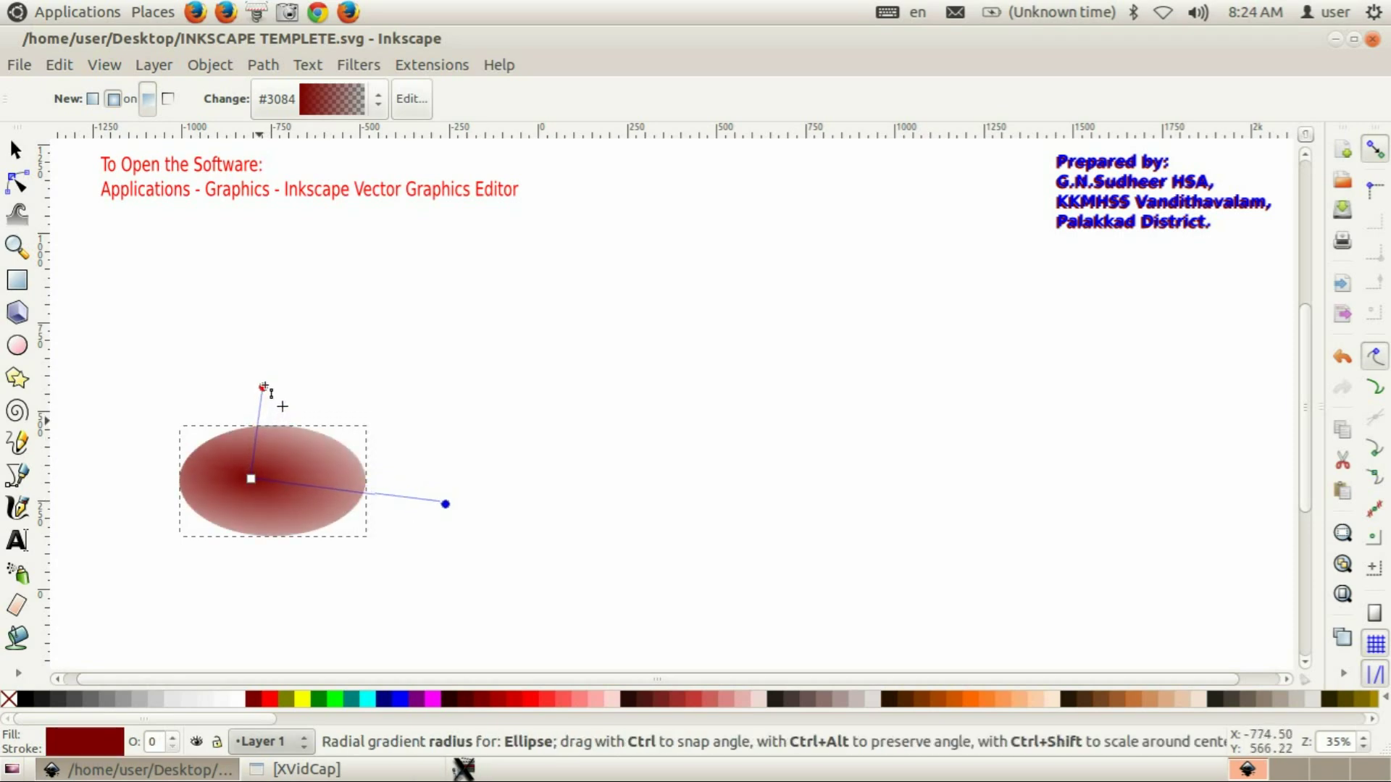
- Color the radial gradient's centre yellow and its outer stop opaque maroon (#800000)
{"action": "left_click", "coordinate": [251, 481]}
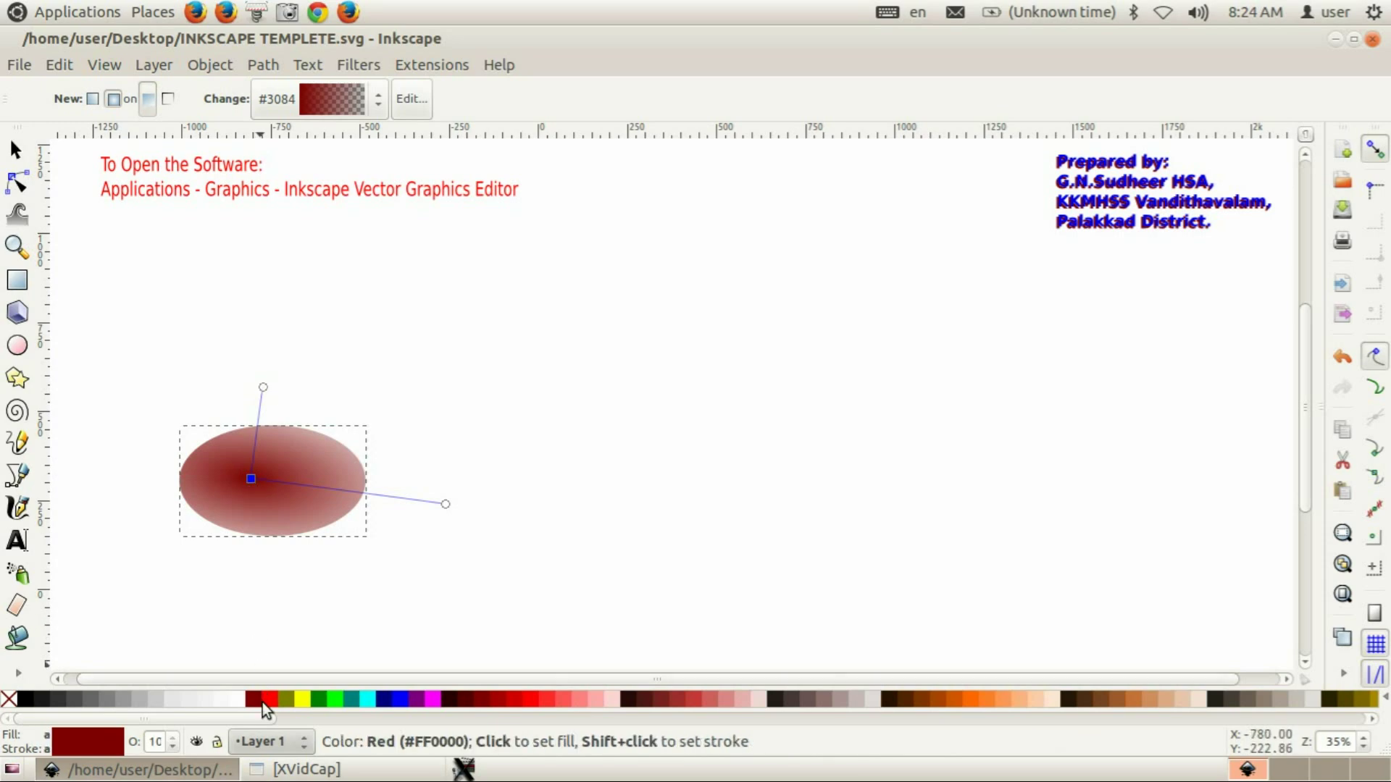
{"action": "left_click", "coordinate": [301, 699]}
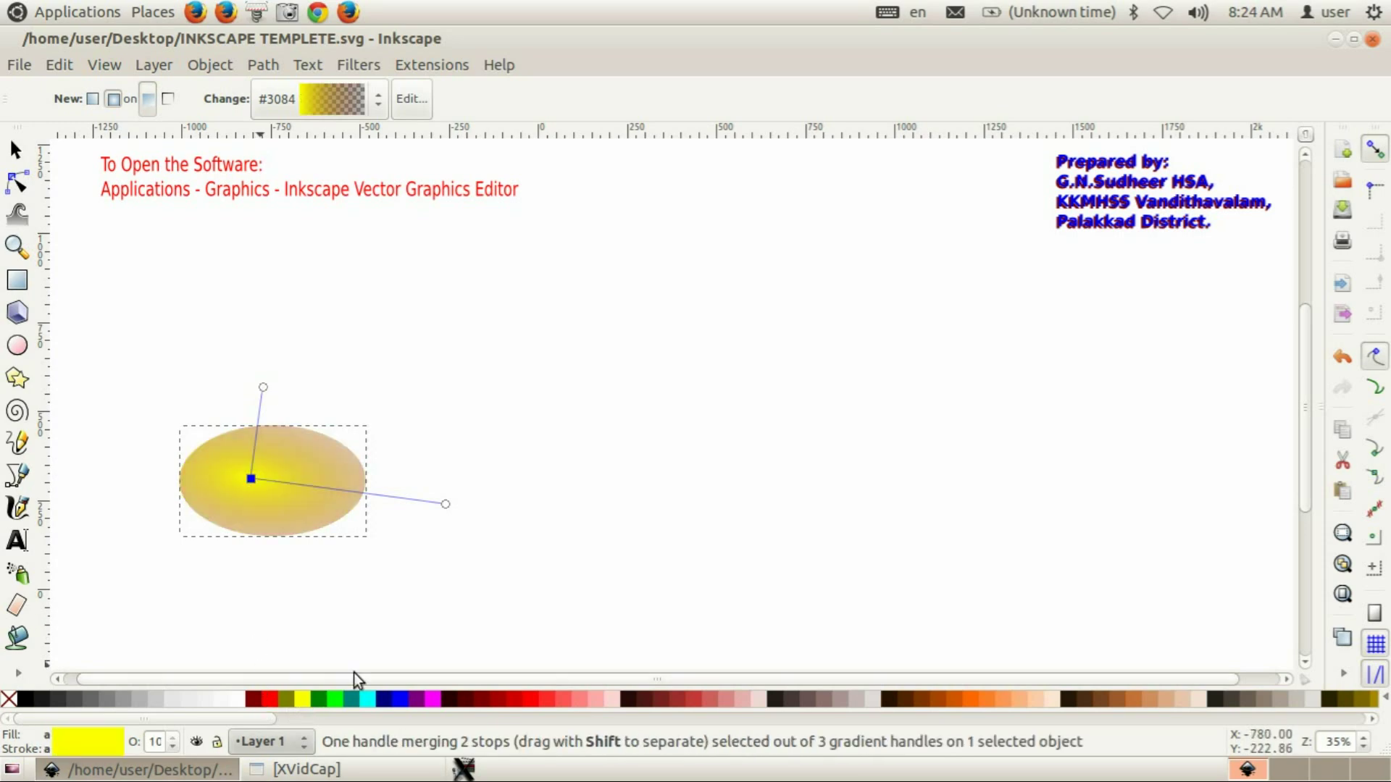
{"action": "left_click", "coordinate": [446, 505]}
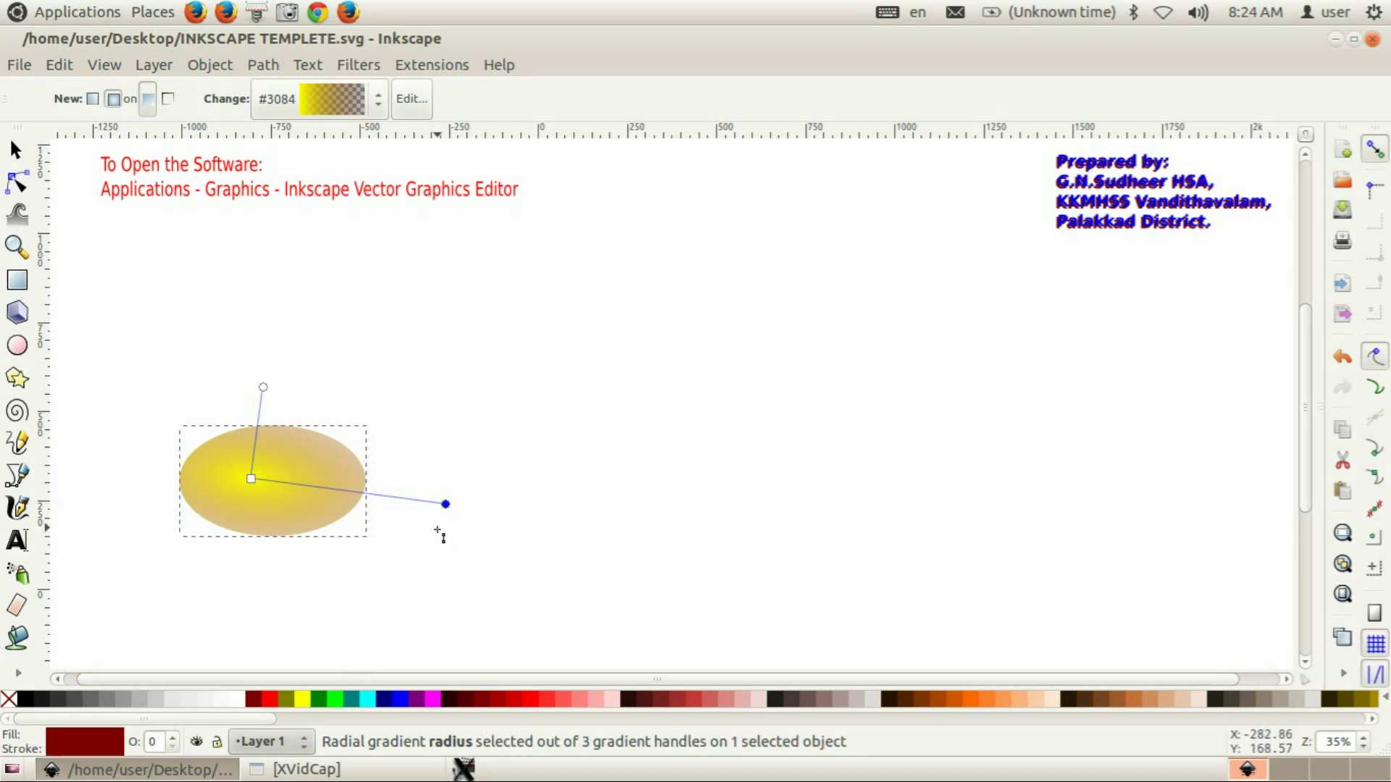
{"action": "left_click", "coordinate": [250, 699]}
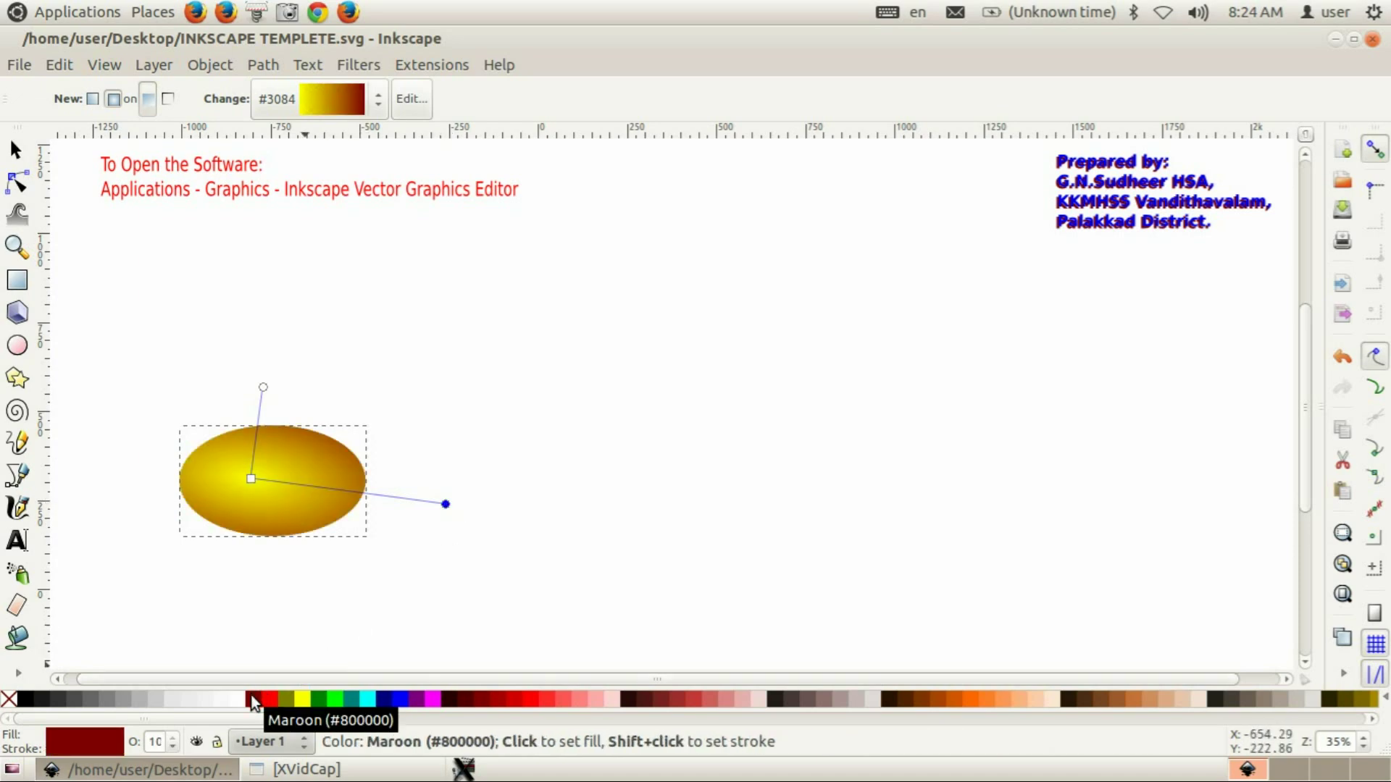
- Move the gradient's centre to the middle of the ellipse and shorten both radii to bring maroon to the edges
{"action": "left_click_drag", "start_coordinate": [445, 505], "coordinate": [376, 497]}
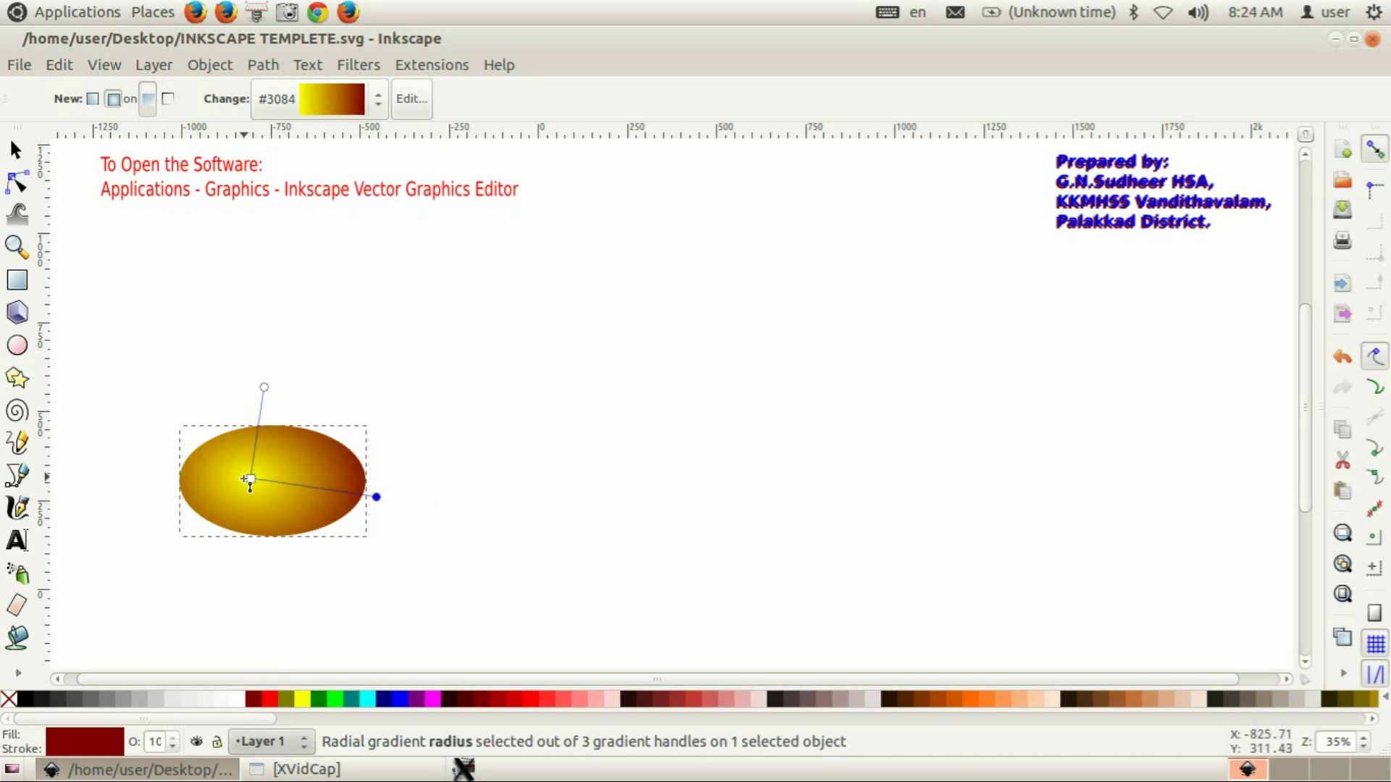
{"action": "left_click_drag", "start_coordinate": [253, 481], "coordinate": [268, 483]}
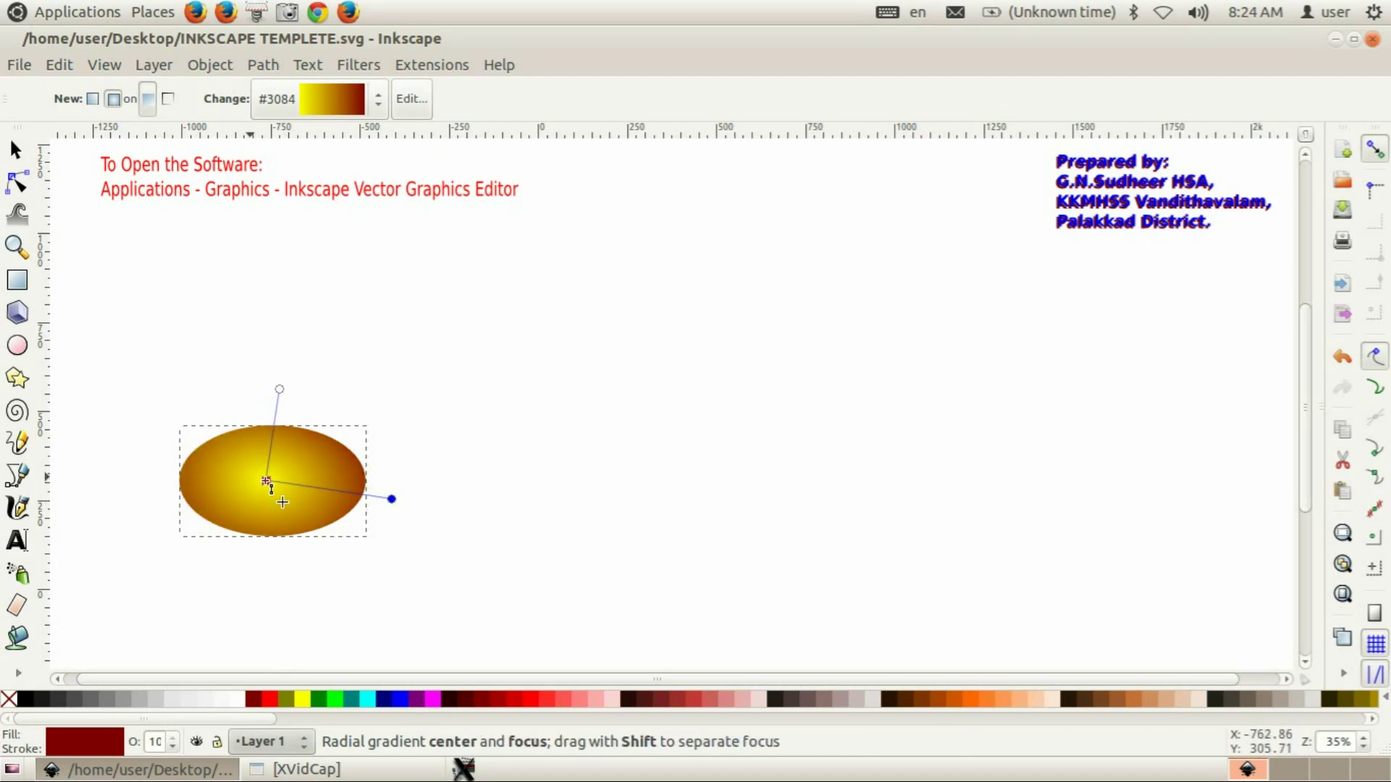
{"action": "left_click", "coordinate": [266, 481]}
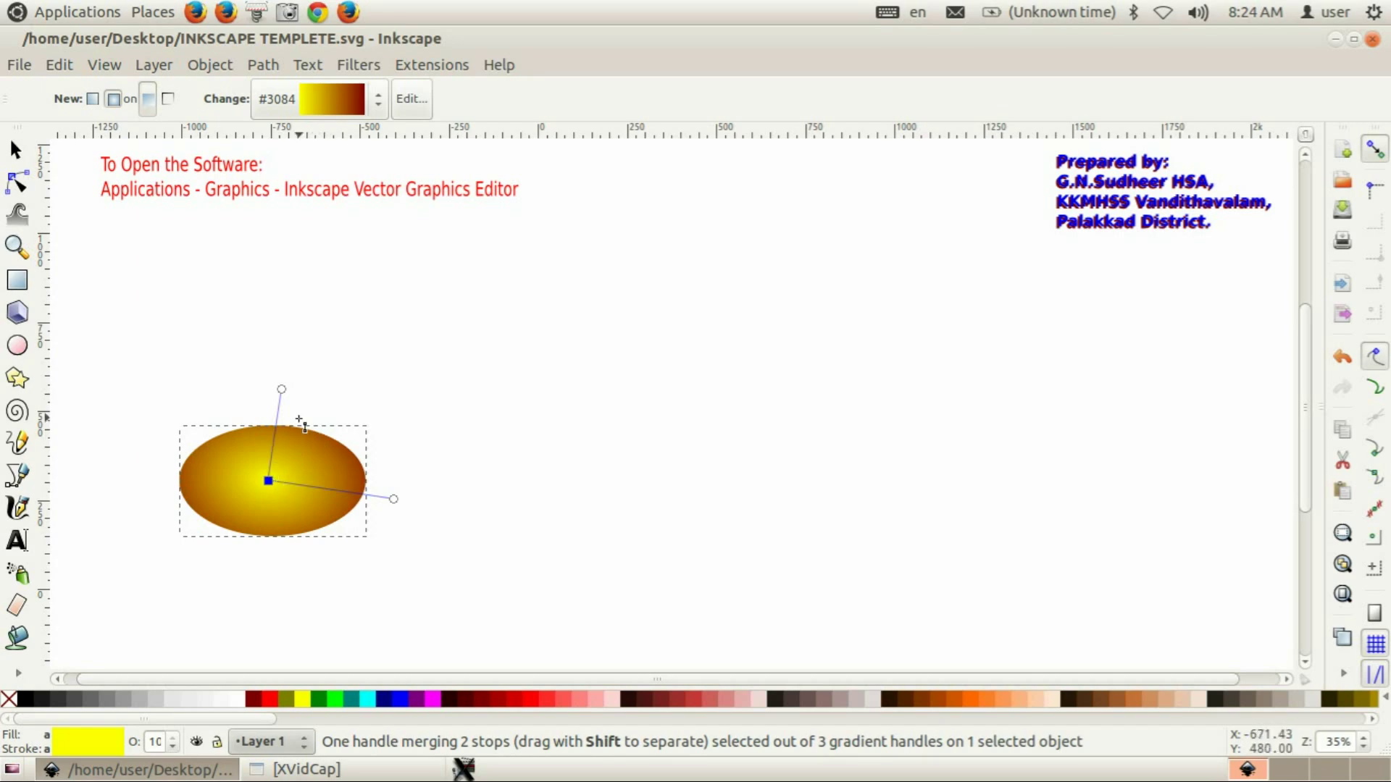
{"action": "left_click_drag", "start_coordinate": [282, 388], "coordinate": [280, 402]}
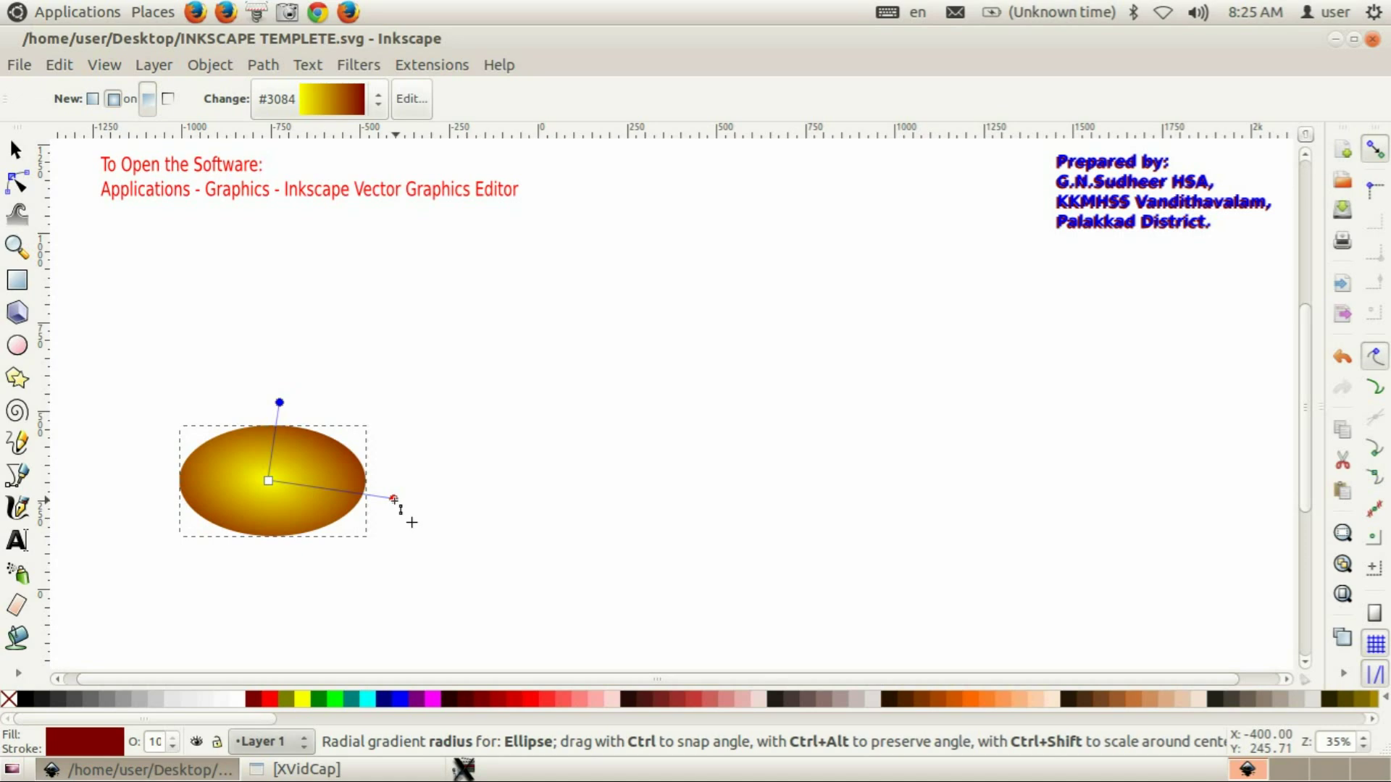
{"action": "left_click_drag", "start_coordinate": [393, 499], "coordinate": [353, 507]}
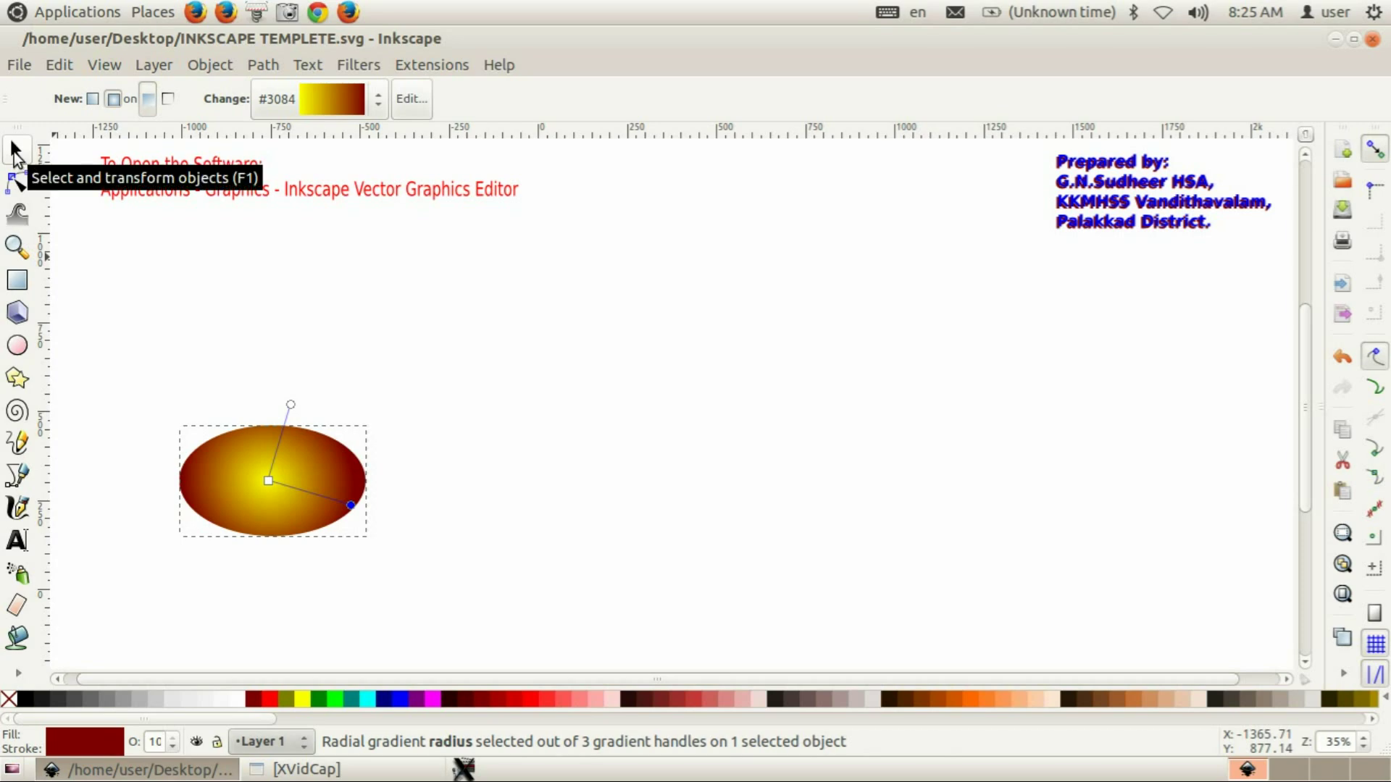
- Duplicate the ellipse and scale the copy down around its centre to about 443 × 283 px
{"action": "left_click", "coordinate": [16, 152]}
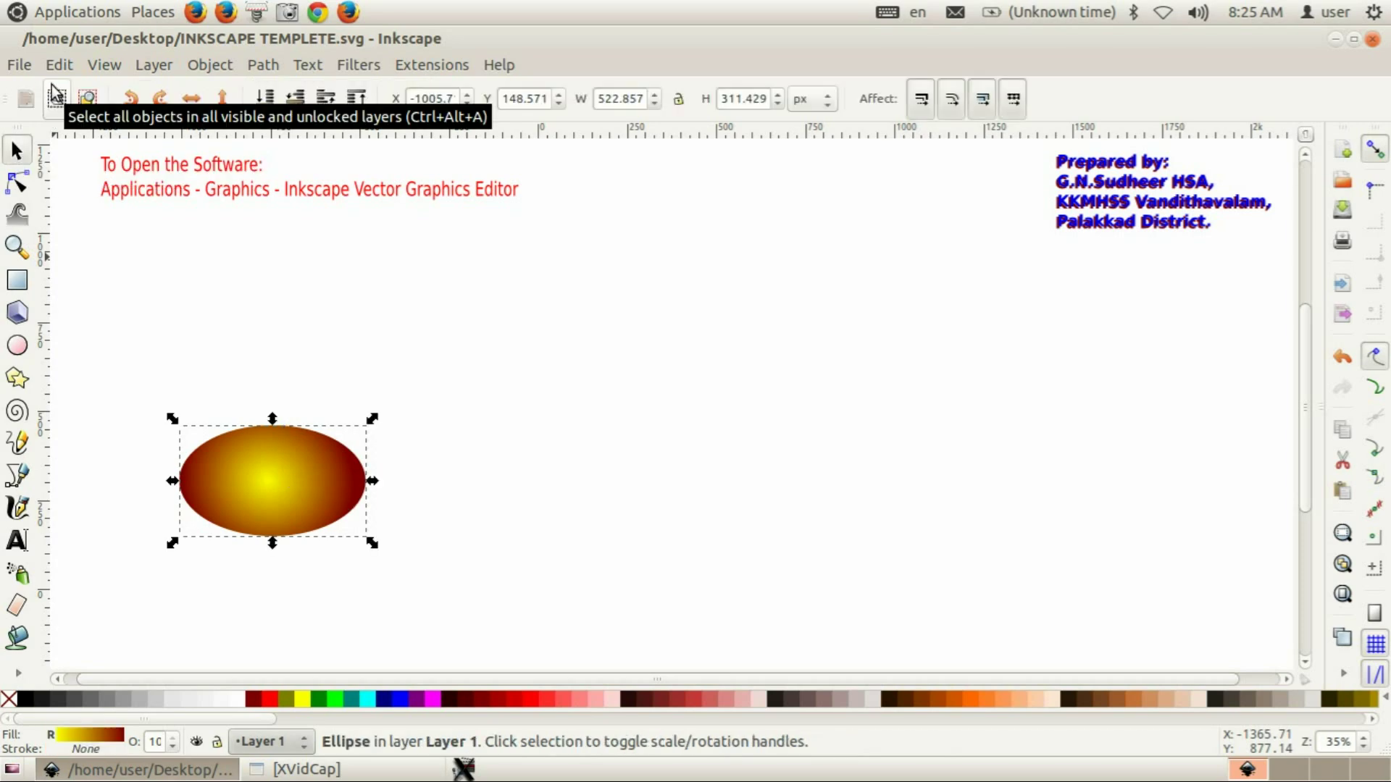
{"action": "left_click", "coordinate": [57, 63]}
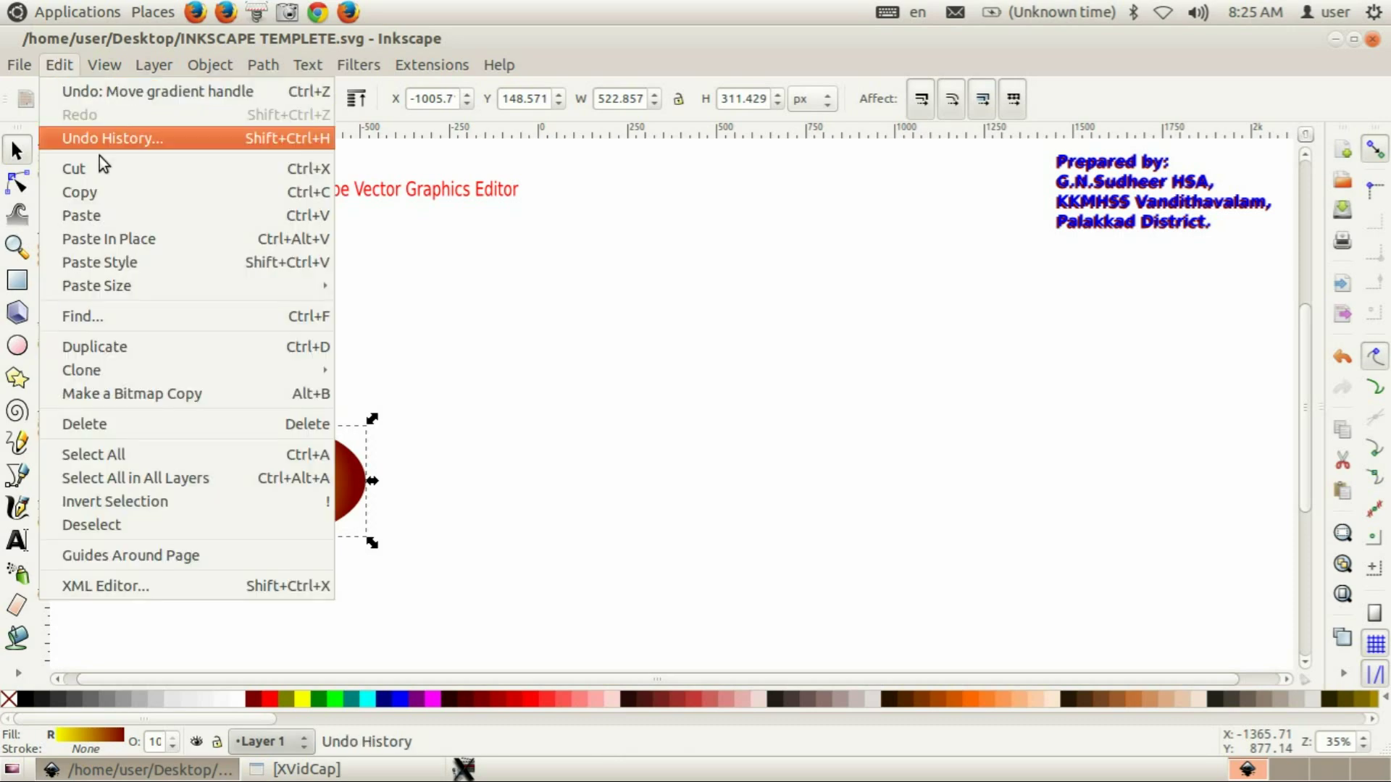
{"action": "left_click", "coordinate": [91, 345]}
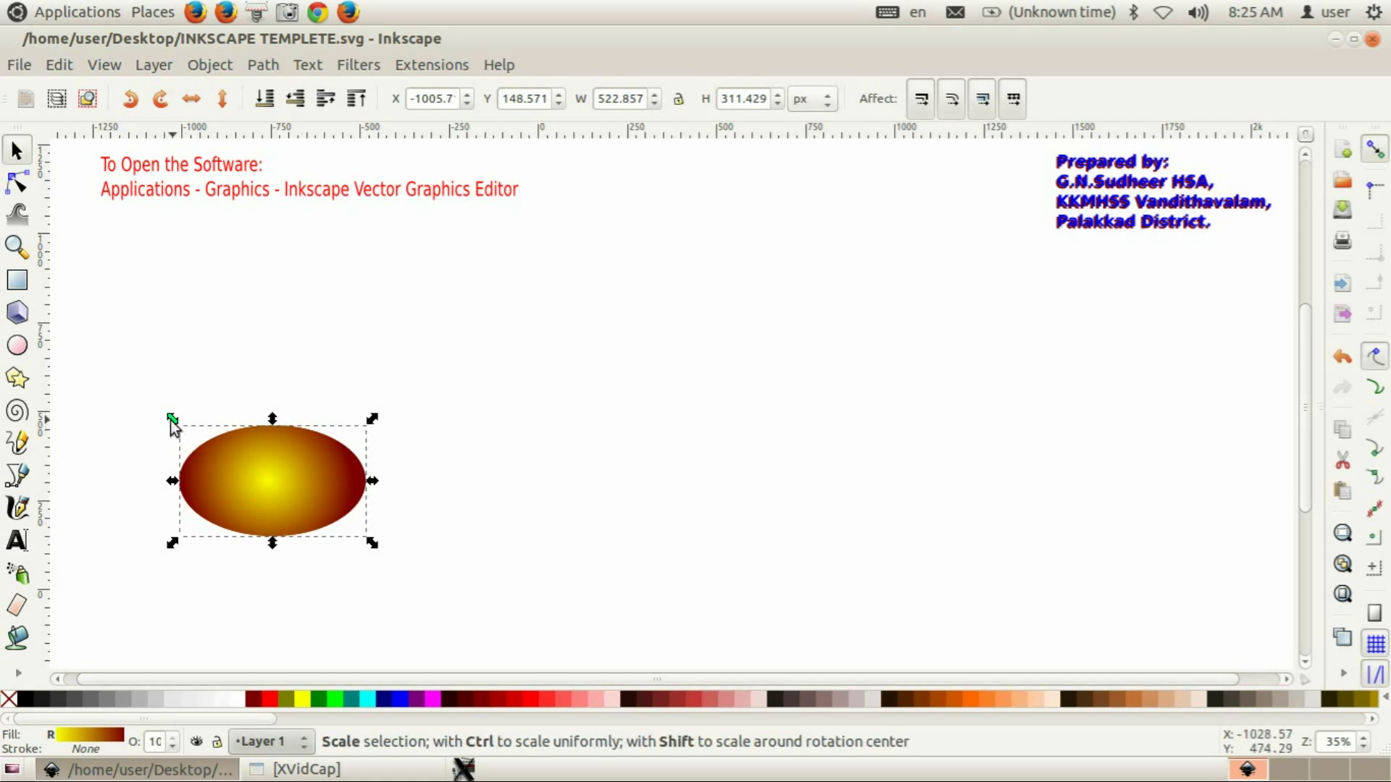
{"action": "left_click_drag", "start_coordinate": [167, 418], "coordinate": [185, 426]}
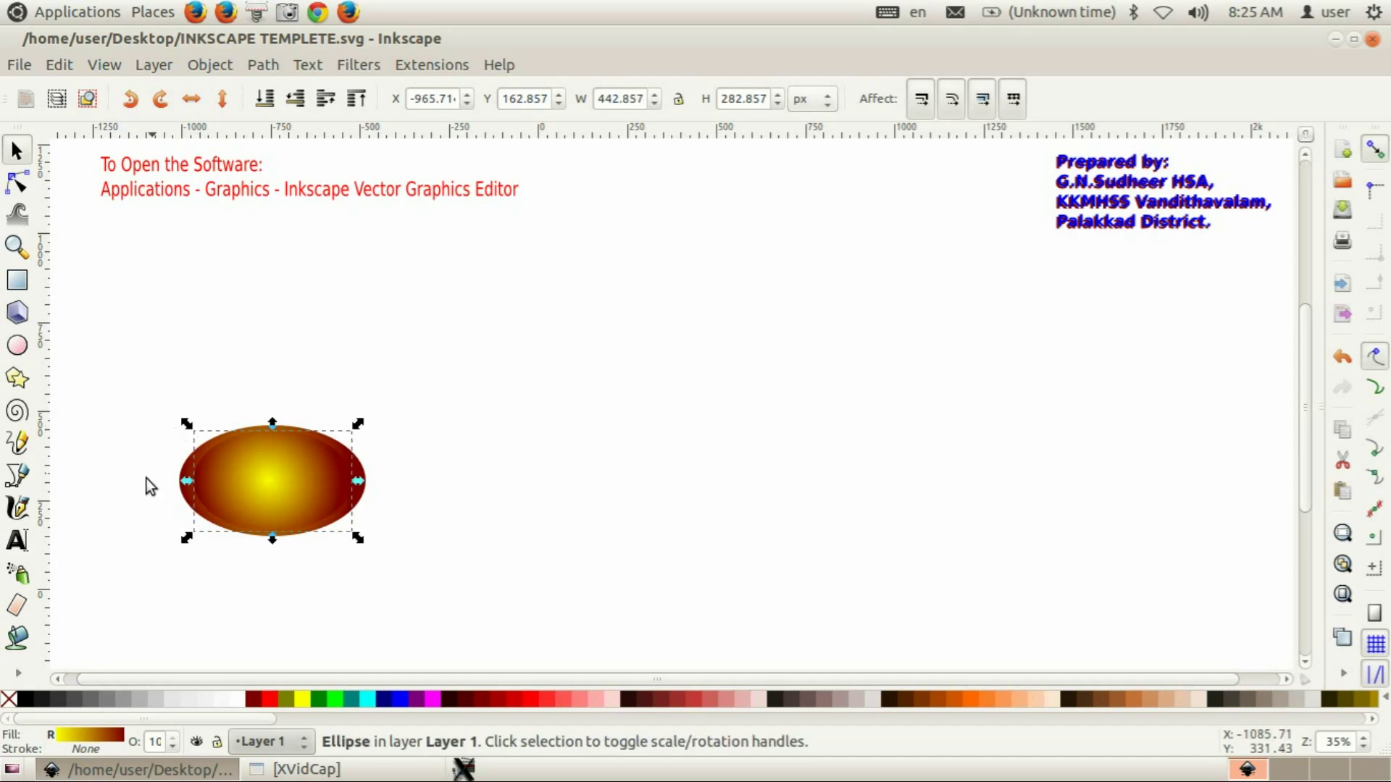
- Recolor the smaller ellipse's radial gradient with a maroon centre and yellow outer stop, and extend both radii beyond its outline
{"action": "left_click", "coordinate": [20, 675]}
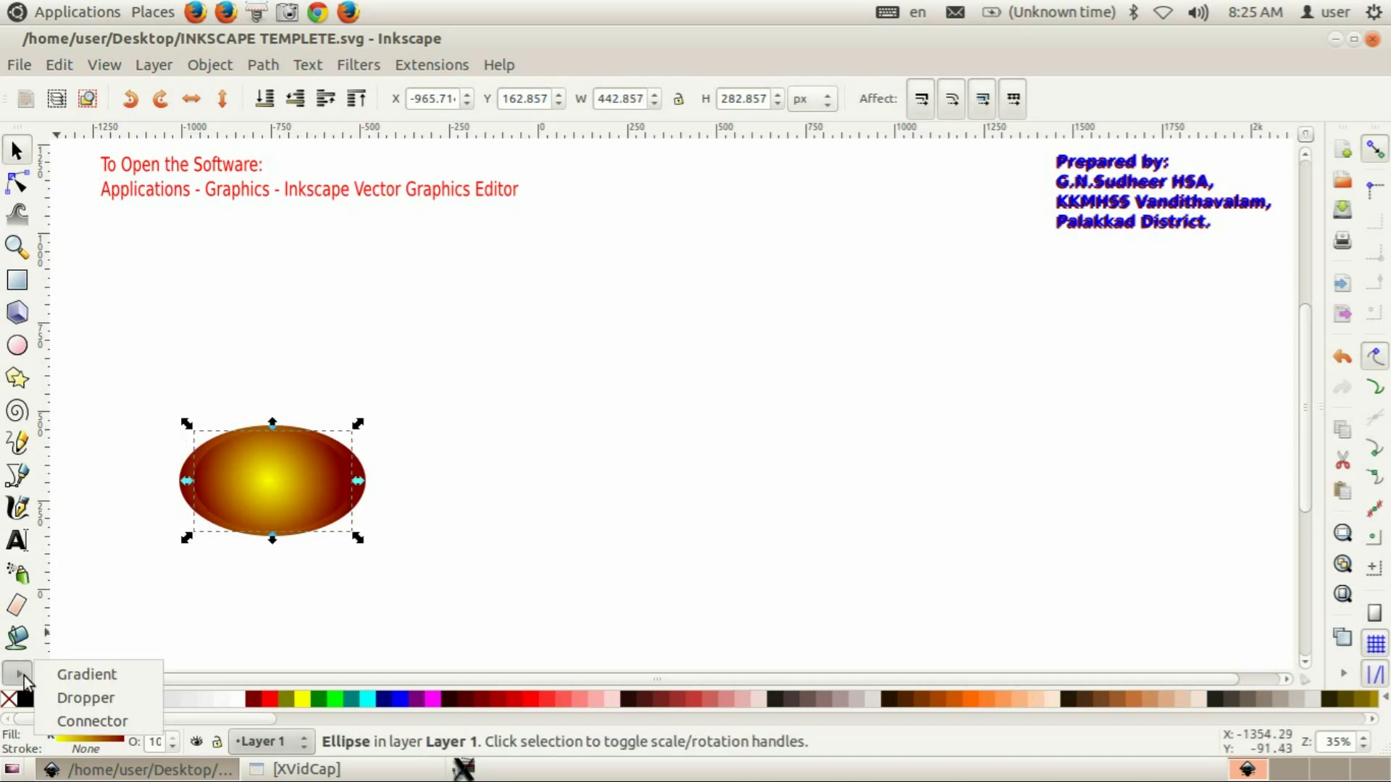
{"action": "left_click", "coordinate": [76, 670]}
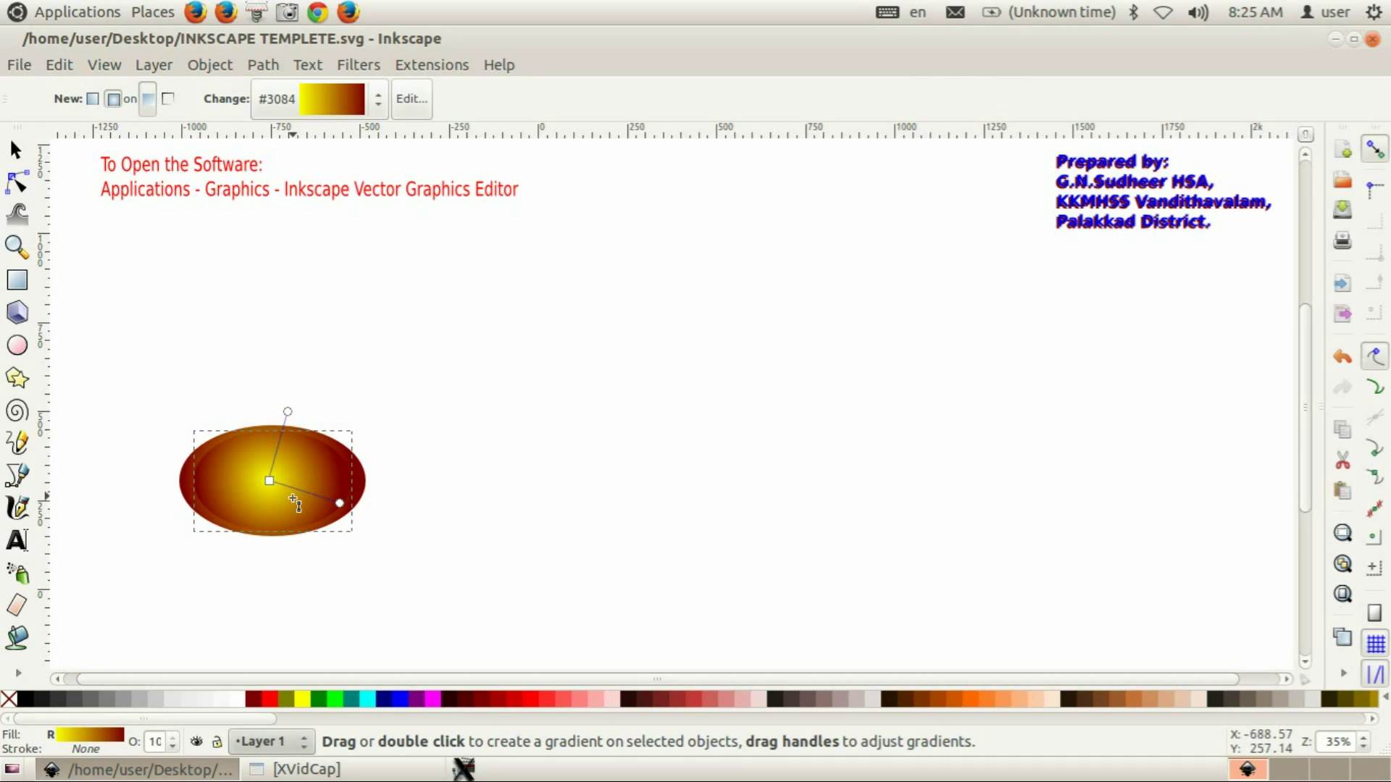
{"action": "left_click", "coordinate": [269, 480]}
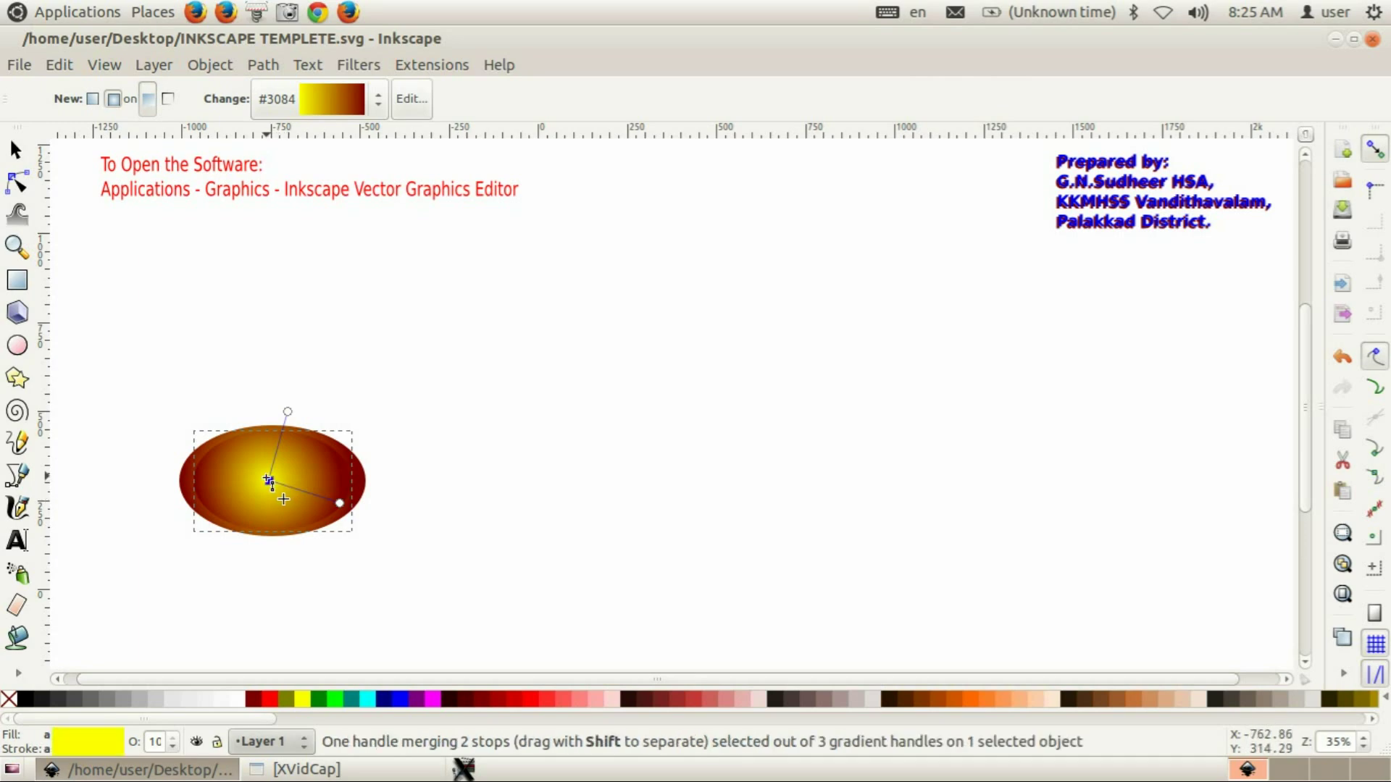
{"action": "left_click", "coordinate": [250, 699]}
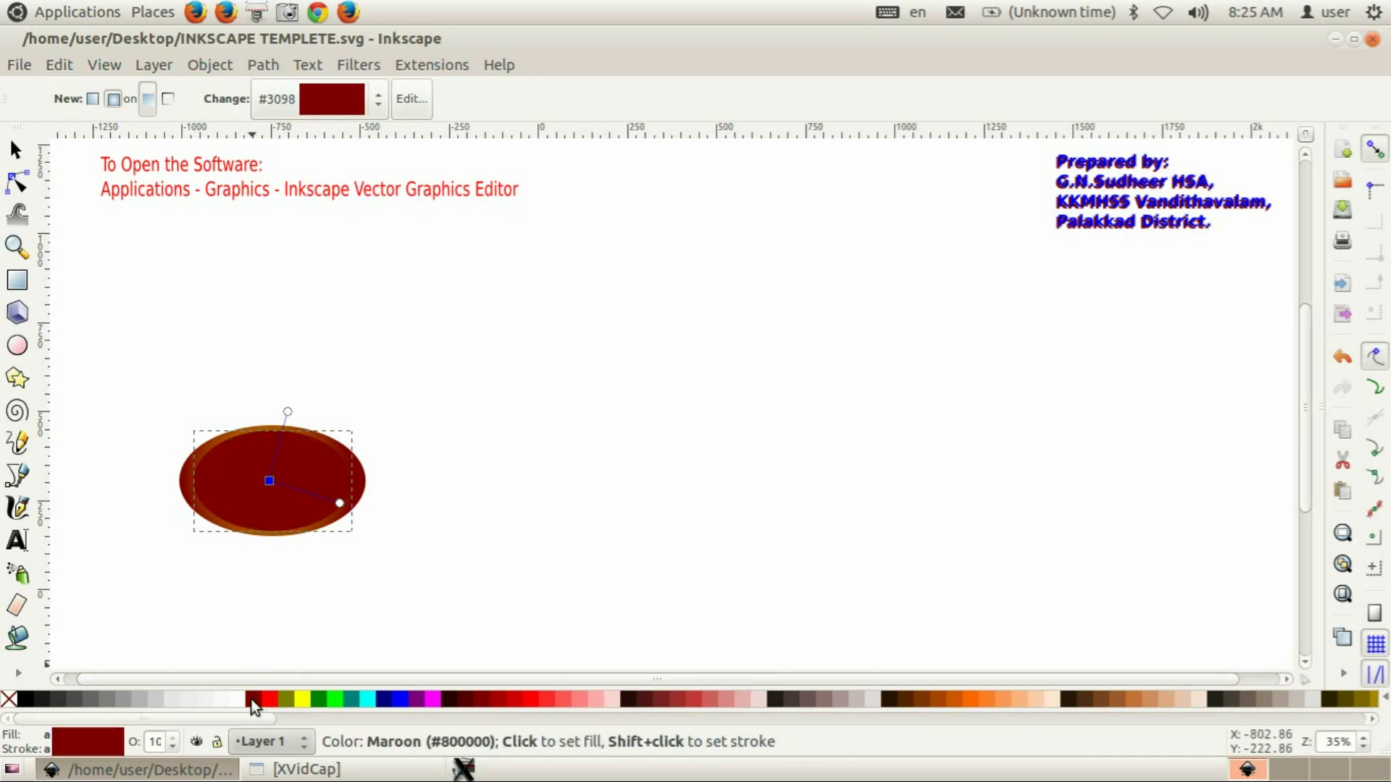
{"action": "left_click", "coordinate": [342, 505]}
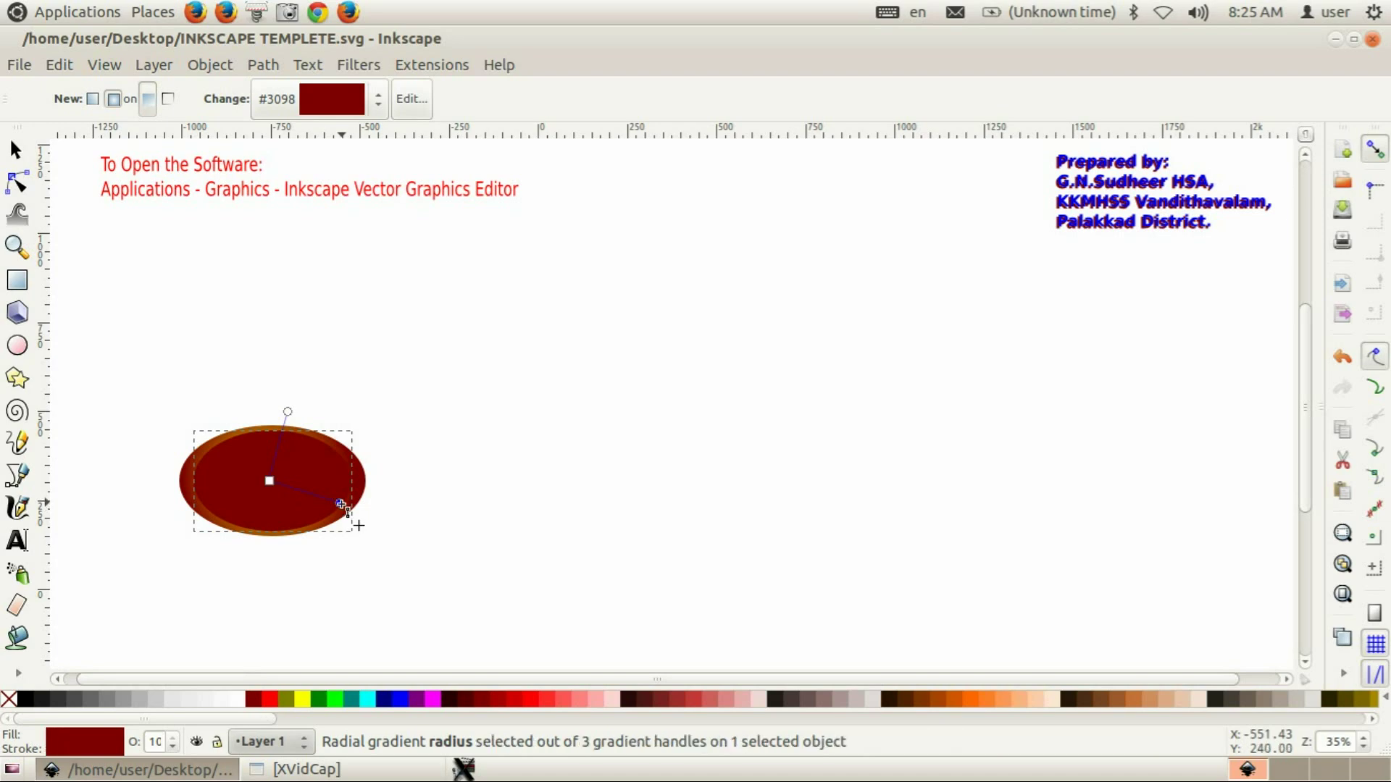
{"action": "left_click", "coordinate": [304, 700]}
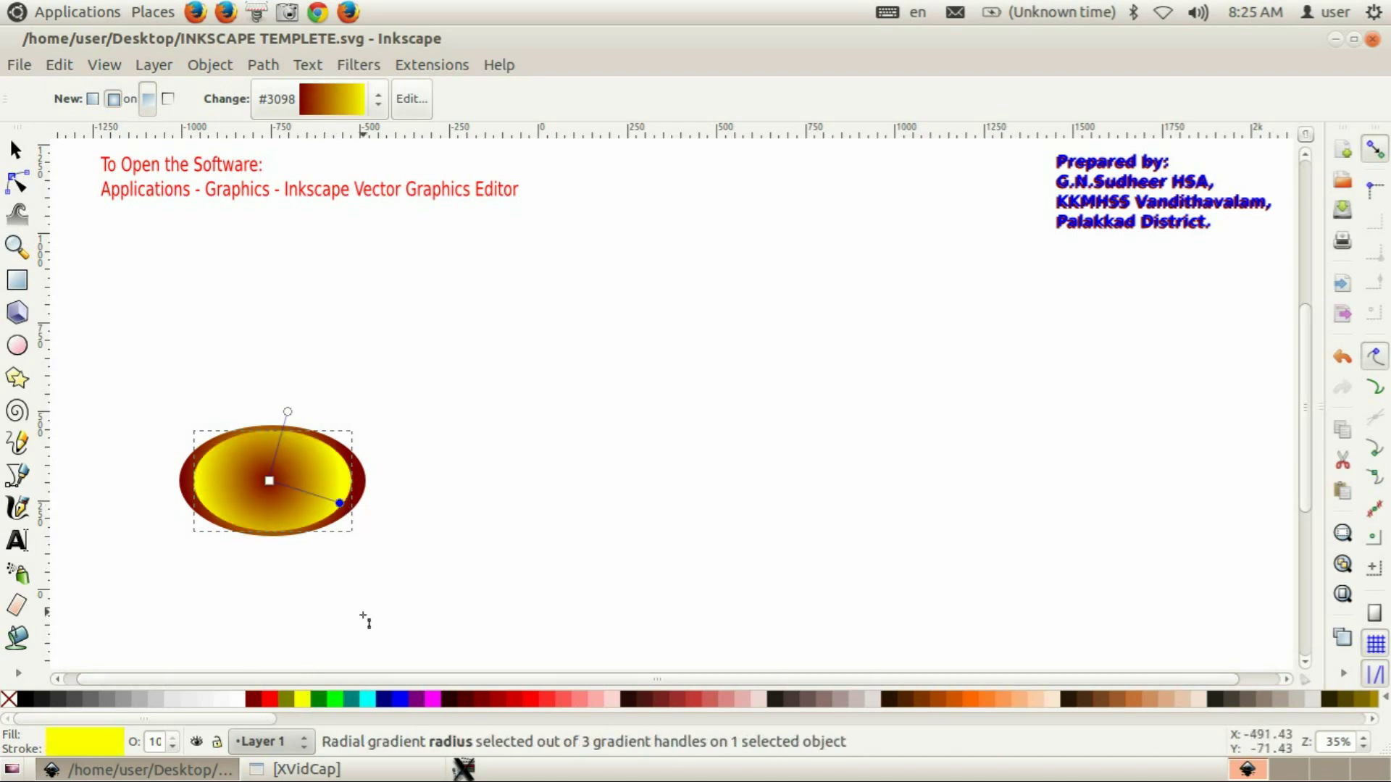
{"action": "left_click_drag", "start_coordinate": [342, 505], "coordinate": [400, 563]}
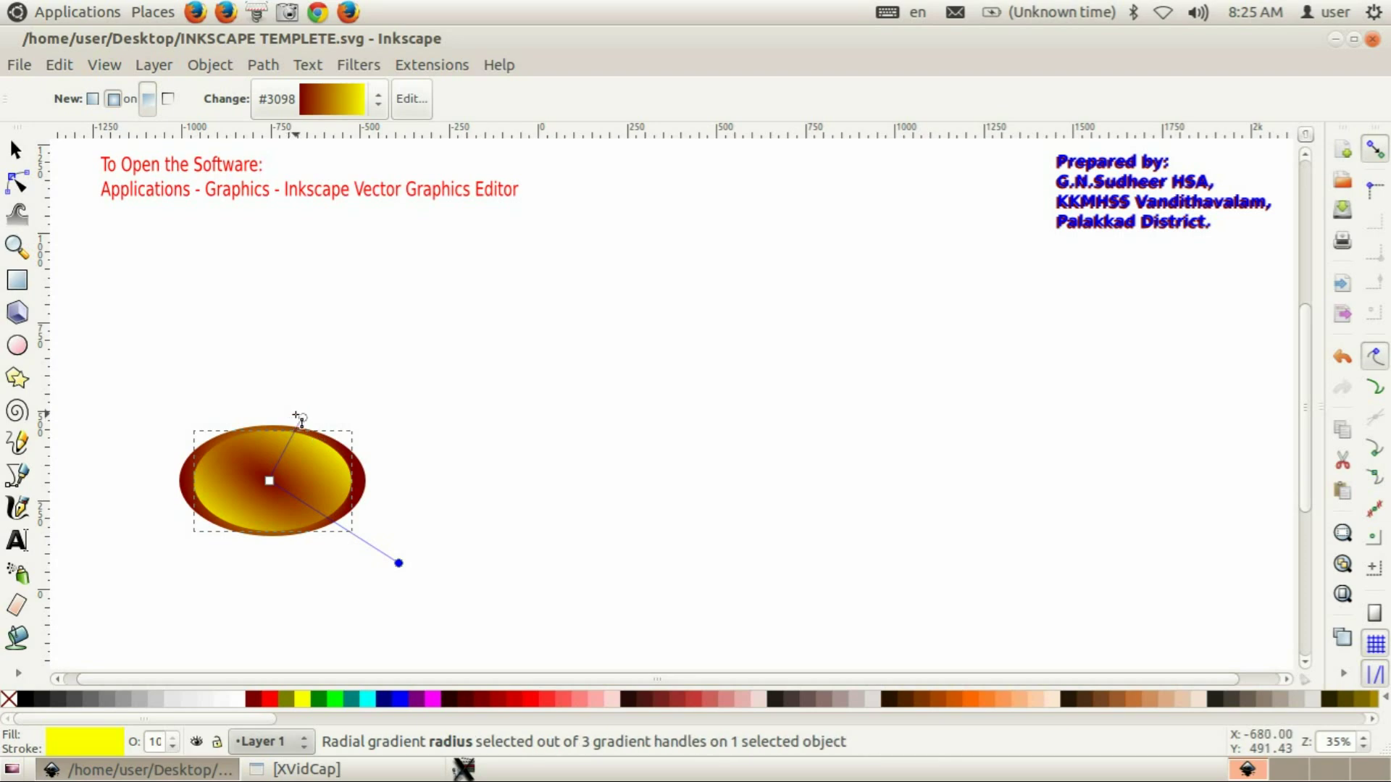
{"action": "left_click_drag", "start_coordinate": [303, 418], "coordinate": [320, 392]}
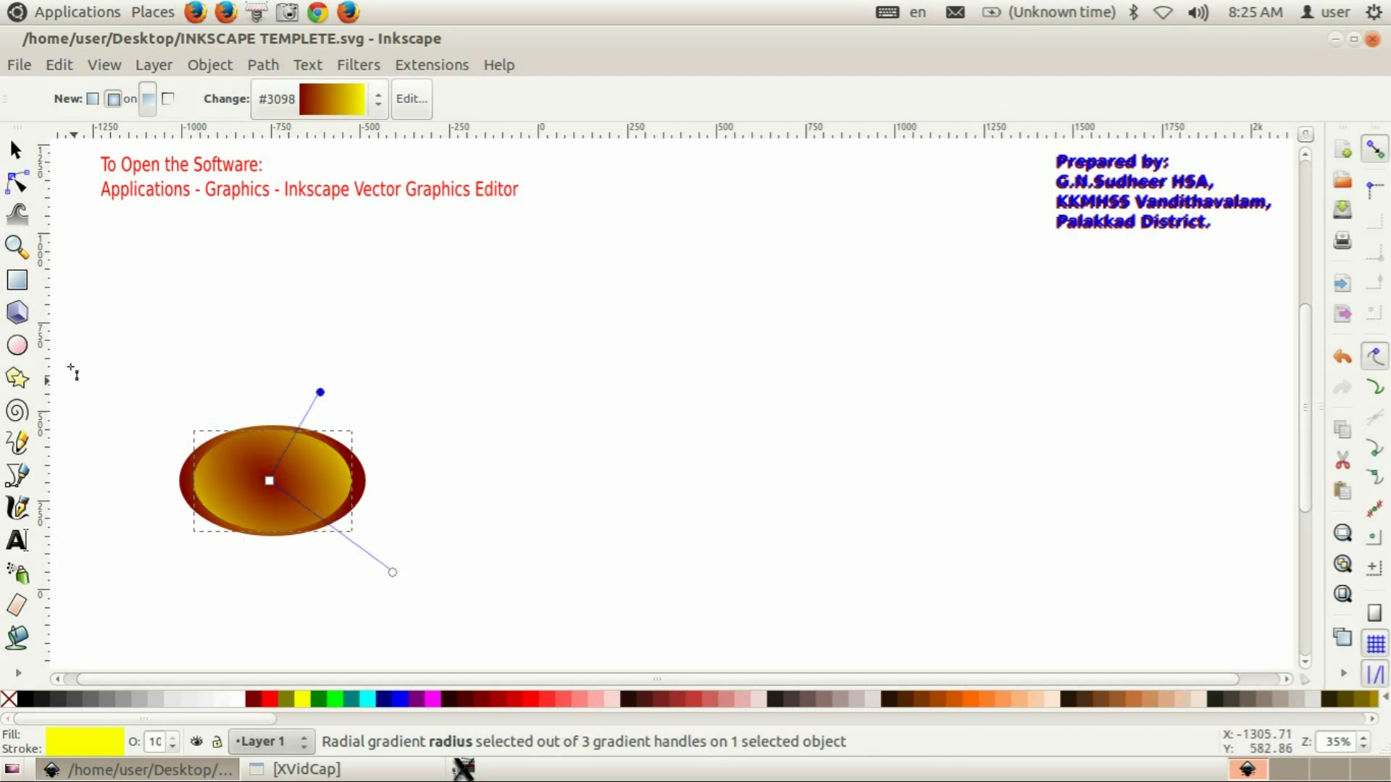
- Duplicate the inner ellipse and scale the copy down around its centre to about 386 × 249 px
{"action": "left_click", "coordinate": [16, 150]}
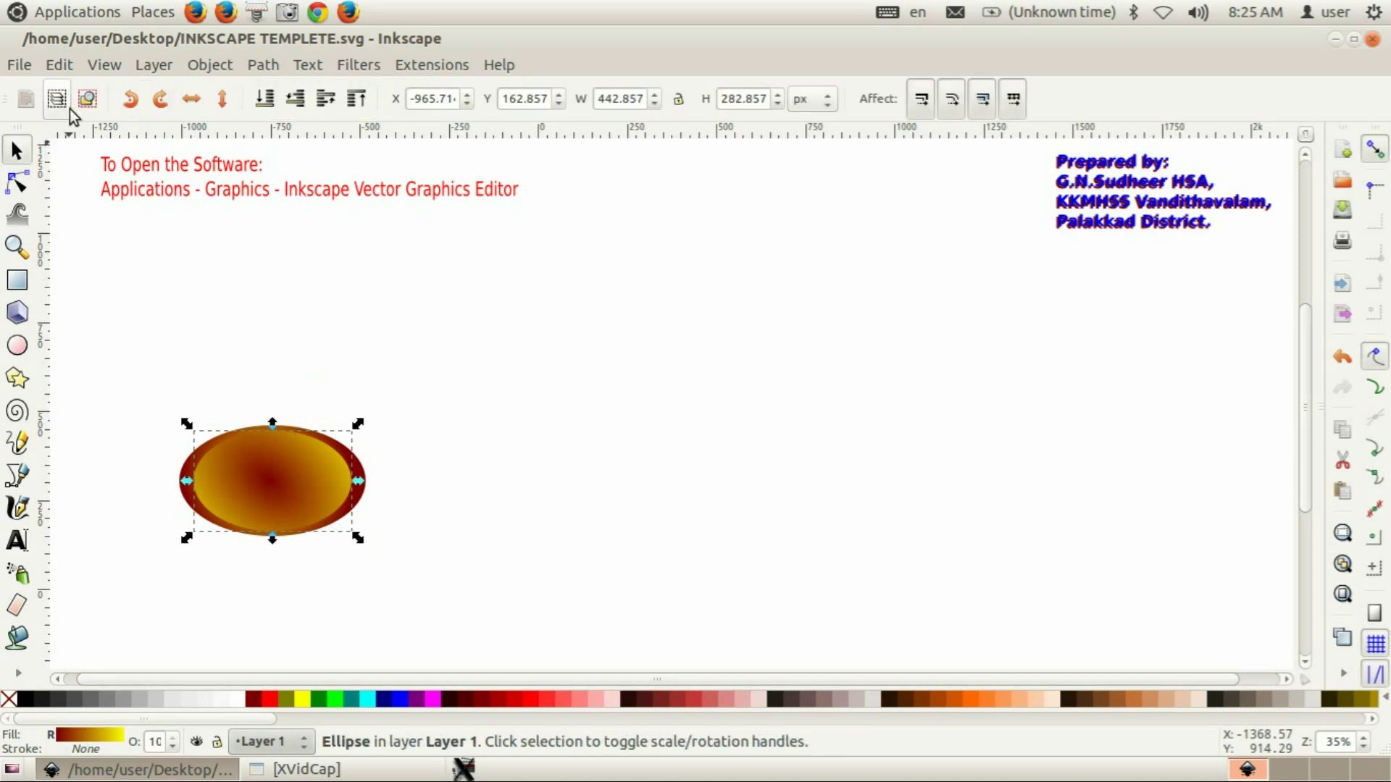
{"action": "left_click", "coordinate": [61, 68]}
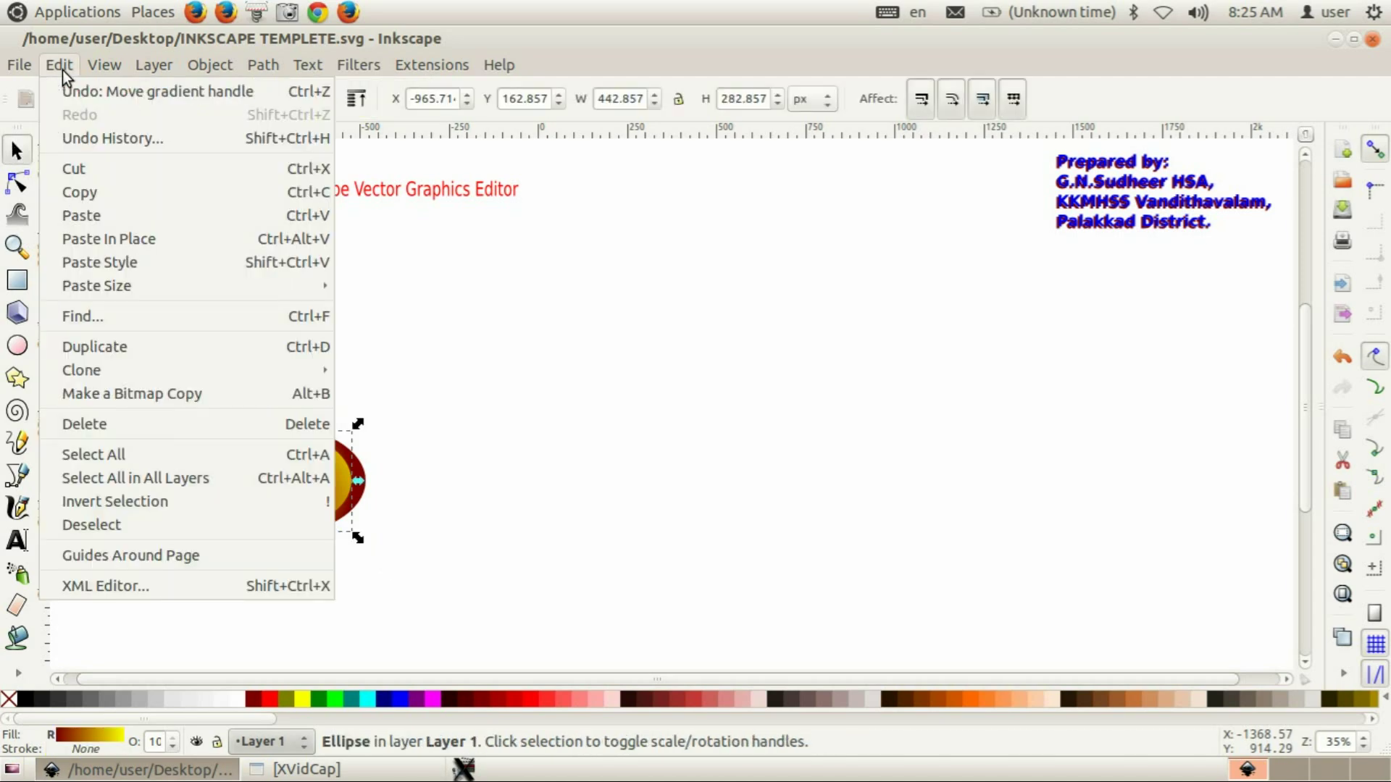
{"action": "left_click", "coordinate": [127, 347]}
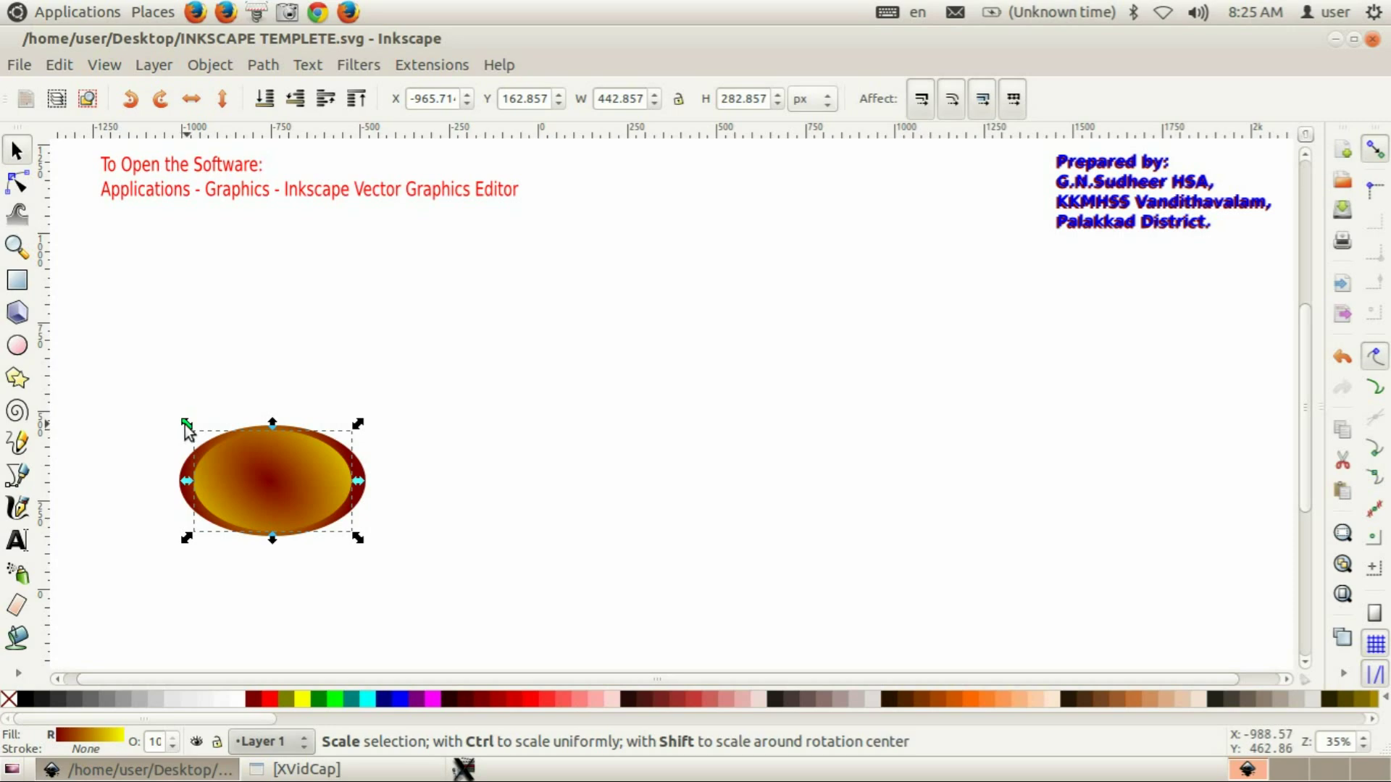
{"action": "left_click_drag", "start_coordinate": [188, 426], "coordinate": [198, 430]}
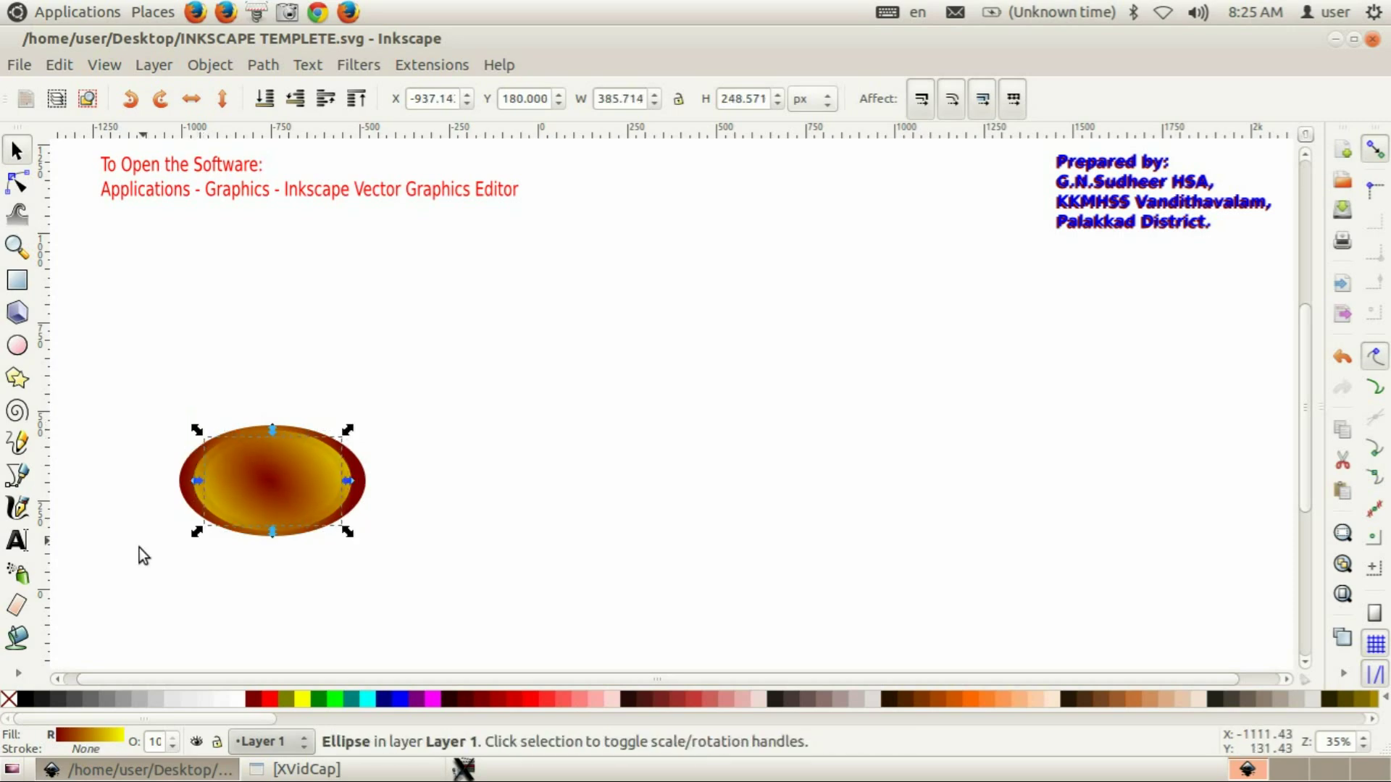
- Recolor the new ellipse's radial gradient with a yellow centre and a maroon (#800000) outer stop
{"action": "left_click", "coordinate": [19, 670]}
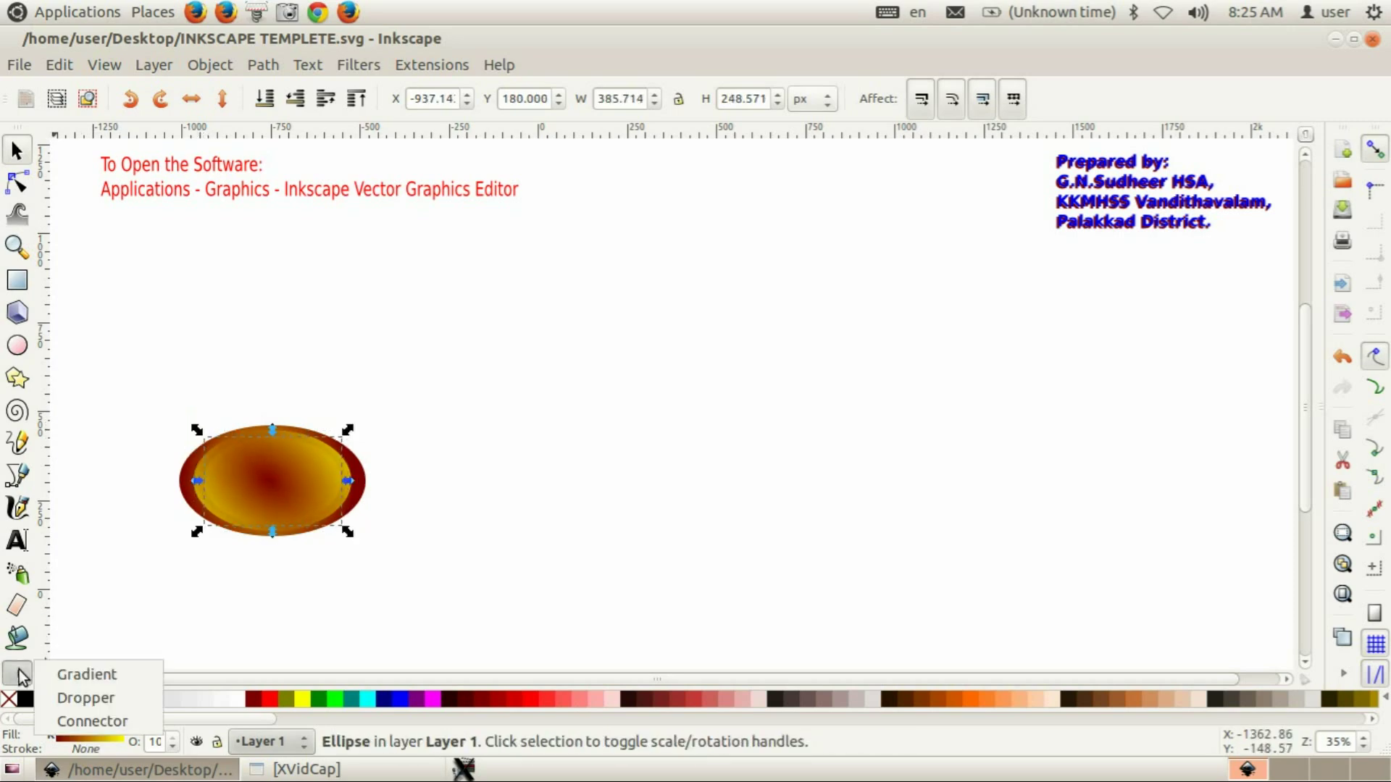
{"action": "left_click", "coordinate": [99, 677]}
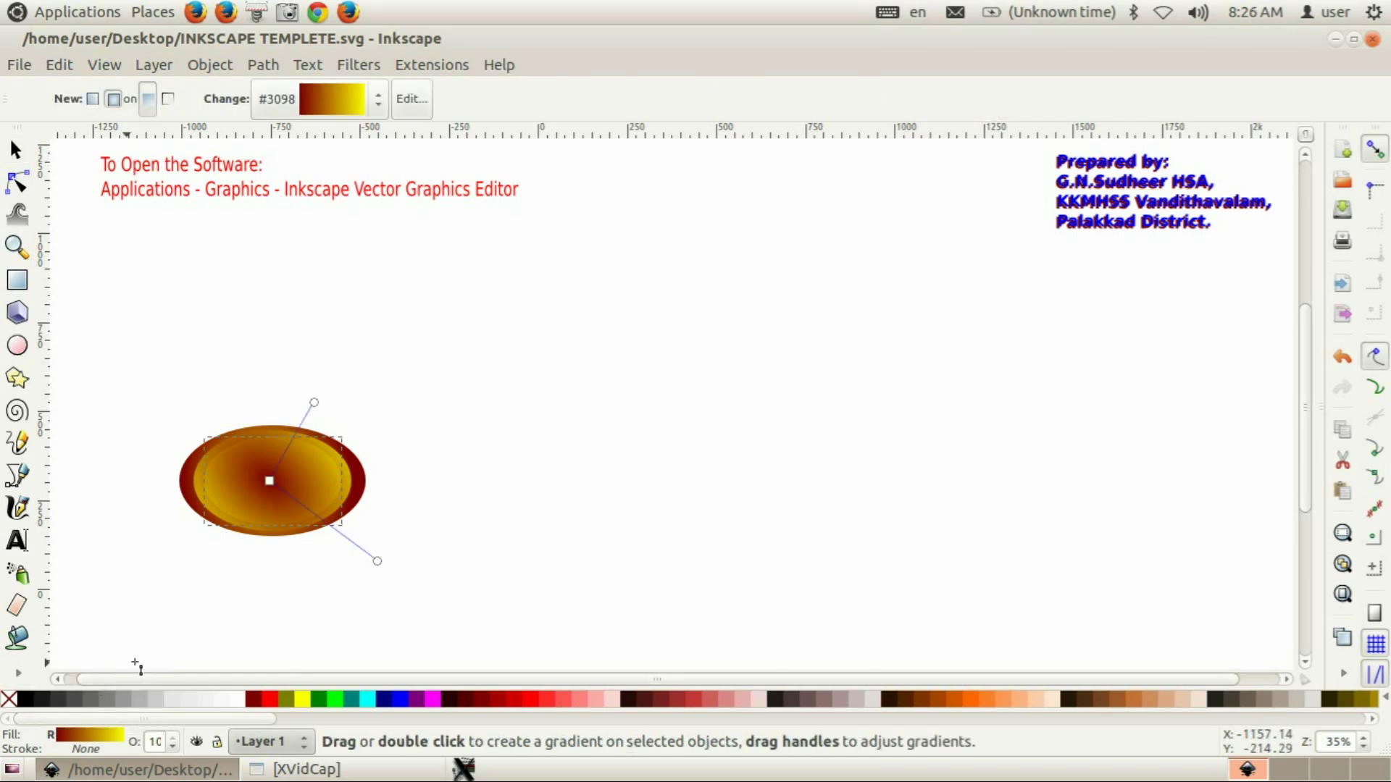
{"action": "left_click", "coordinate": [269, 482]}
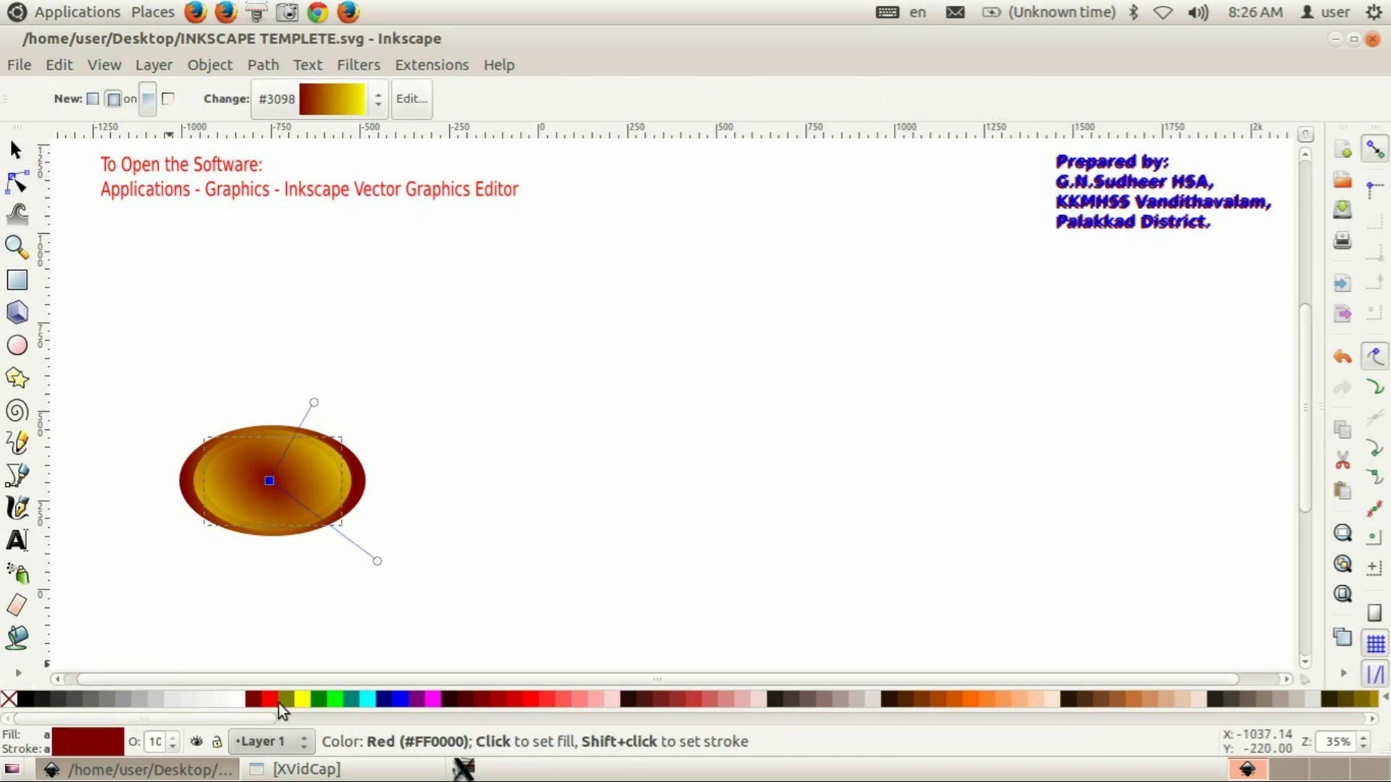
{"action": "left_click", "coordinate": [302, 698]}
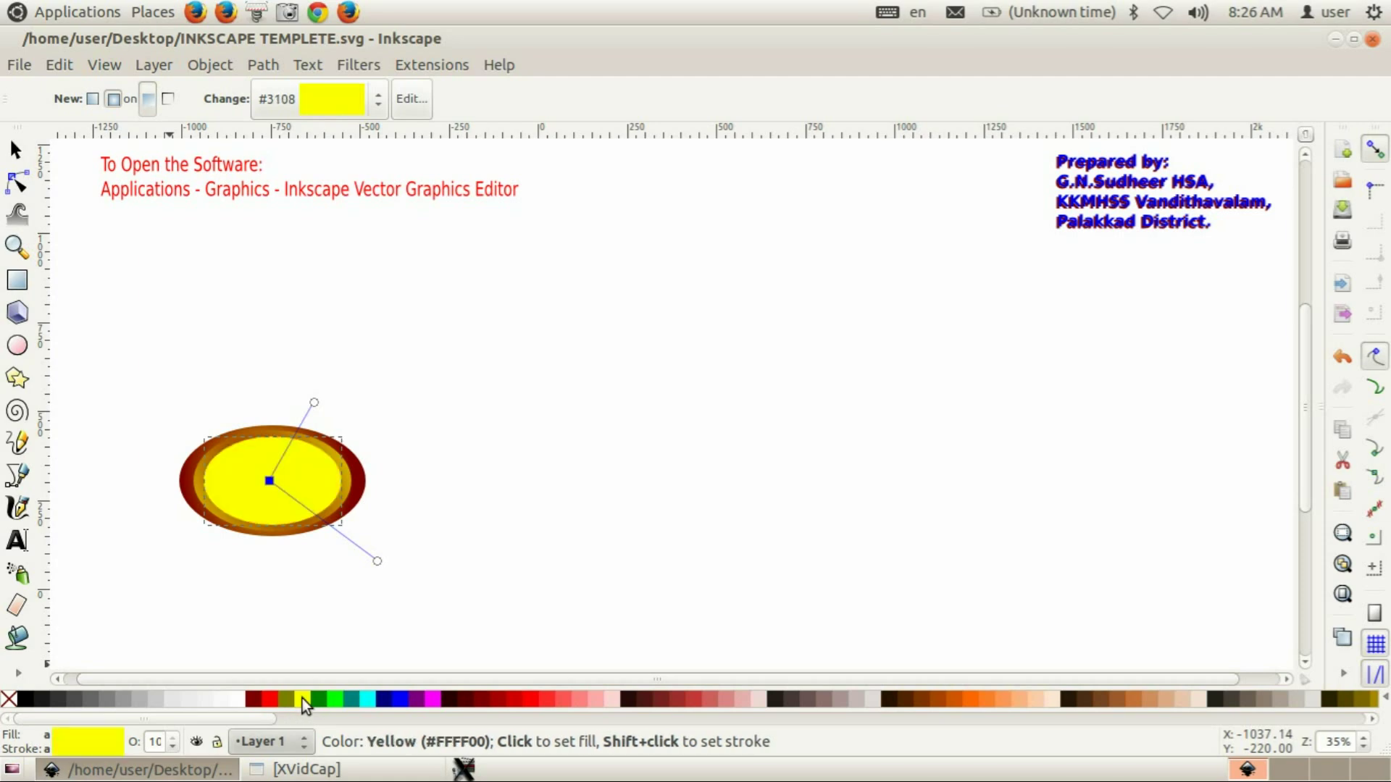
{"action": "left_click", "coordinate": [377, 562]}
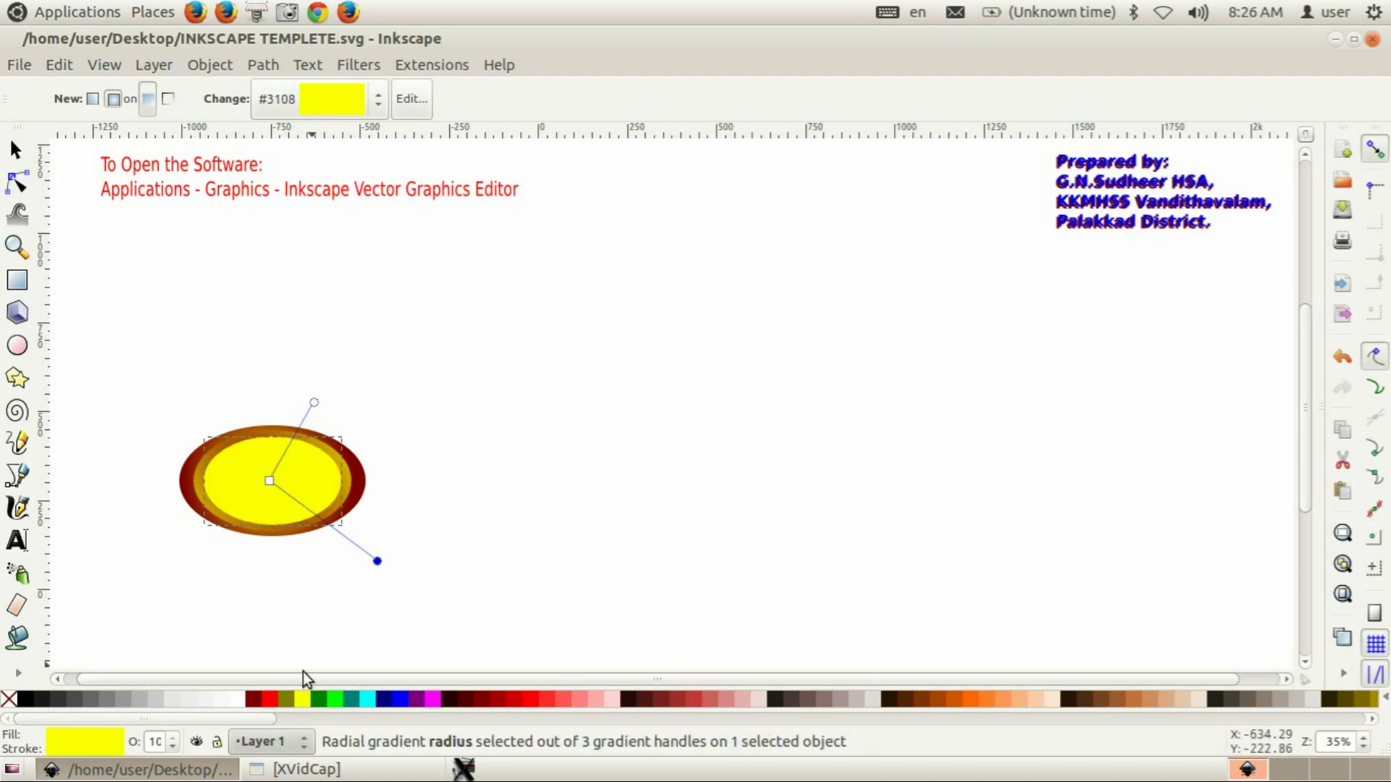
{"action": "left_click", "coordinate": [255, 701]}
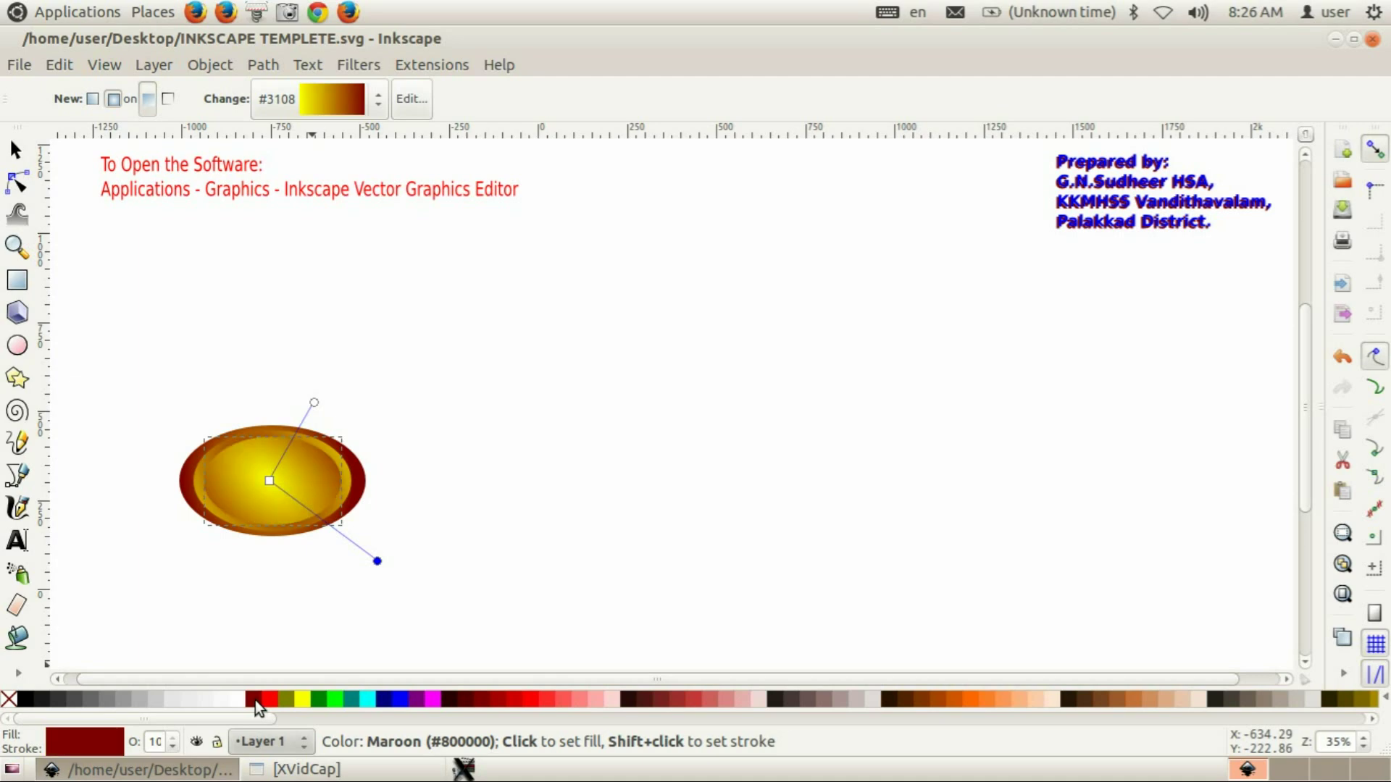
- Shorten both radii of the yellow-centred gradient so that maroon reaches the ellipse's edges
{"action": "left_click_drag", "start_coordinate": [377, 562], "coordinate": [343, 566]}
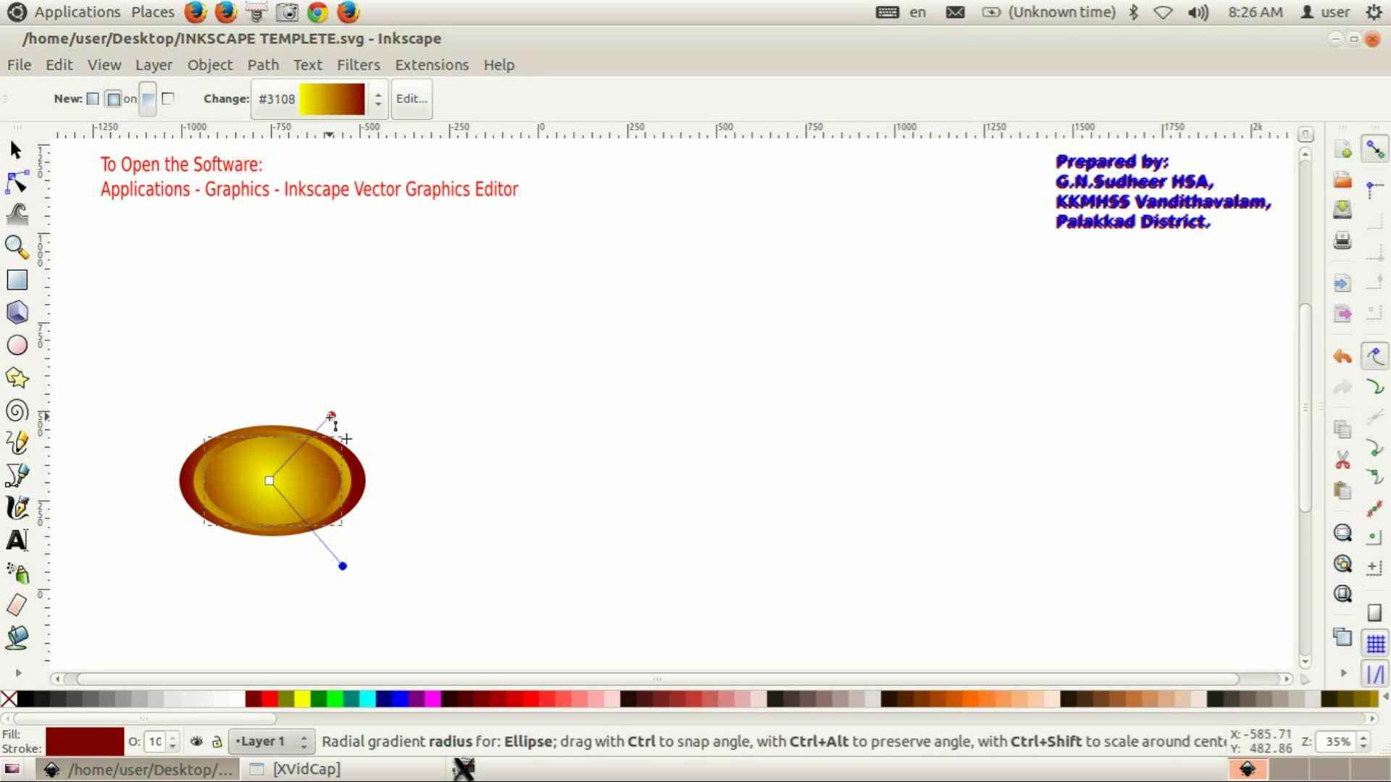
{"action": "left_click_drag", "start_coordinate": [331, 414], "coordinate": [319, 440]}
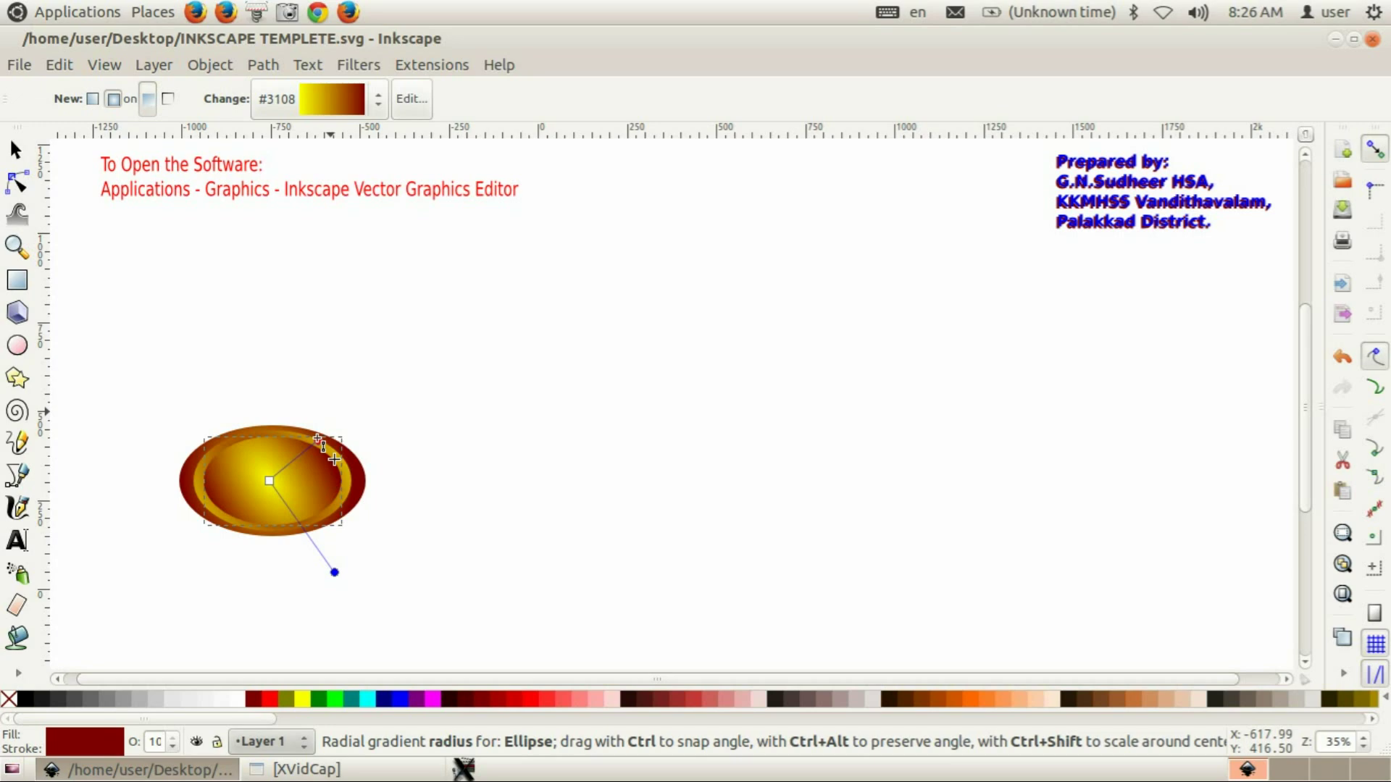
{"action": "left_click_drag", "start_coordinate": [319, 440], "coordinate": [319, 440]}
{"action": "left_click_drag", "start_coordinate": [334, 572], "coordinate": [339, 530]}
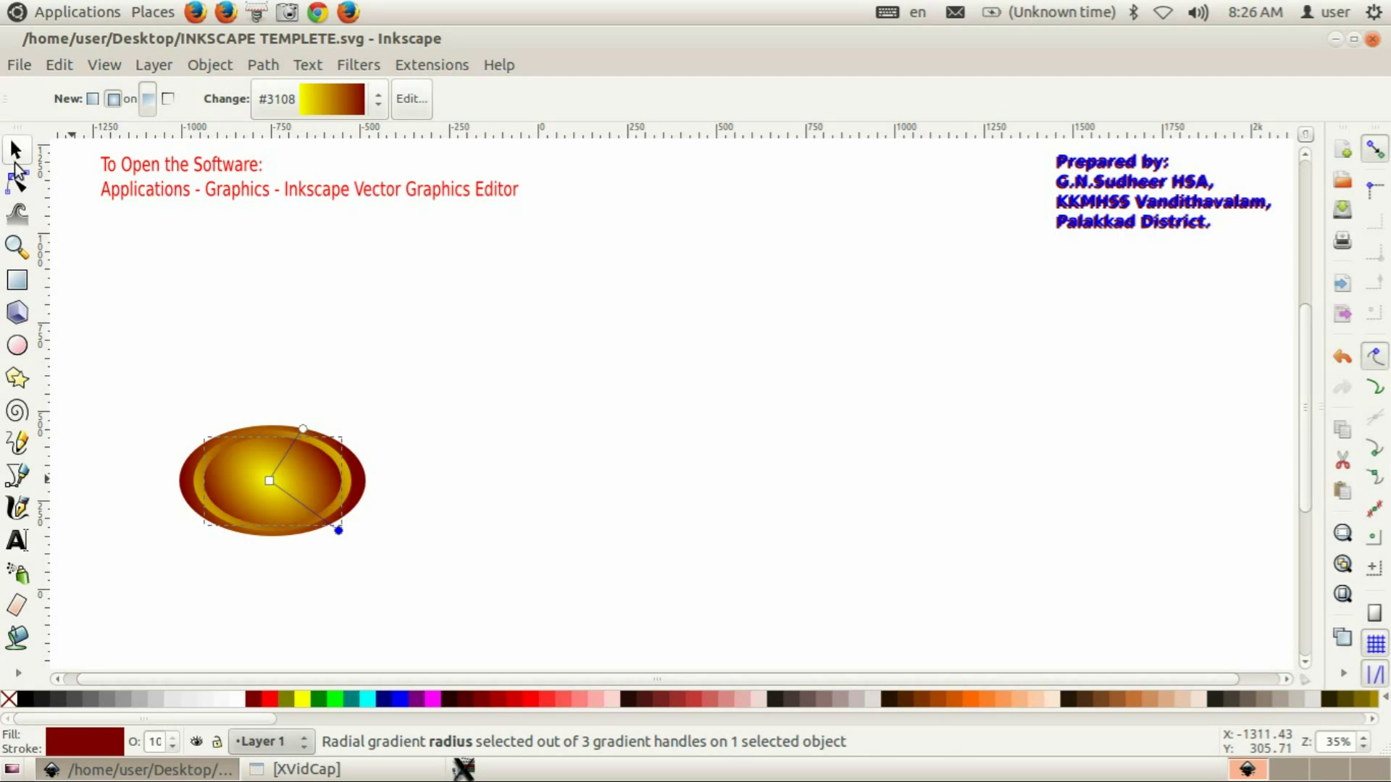
- Duplicate the yellow-centred ellipse and scale the copy down around its centre to about 289 × 191 px
{"action": "left_click", "coordinate": [16, 152]}
{"action": "left_click", "coordinate": [63, 68]}
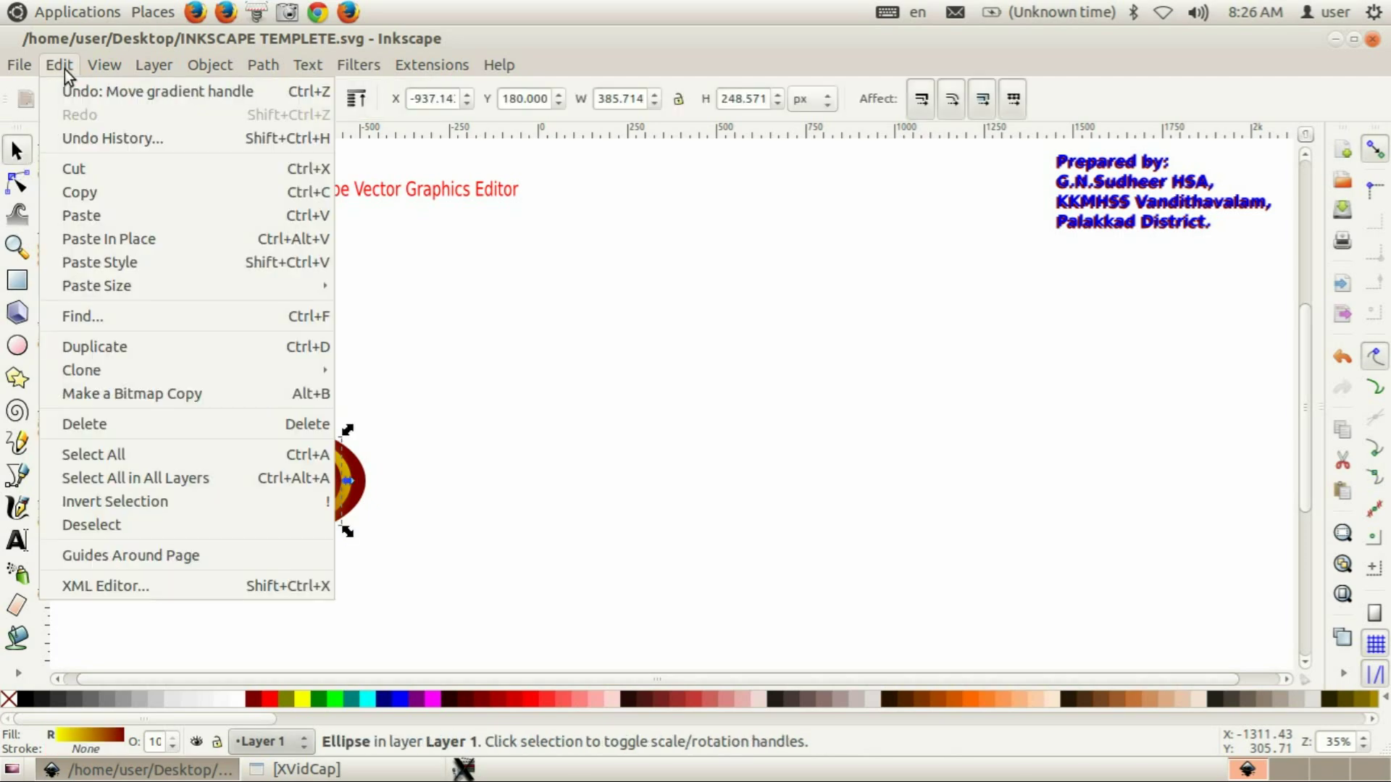
{"action": "left_click", "coordinate": [91, 346]}
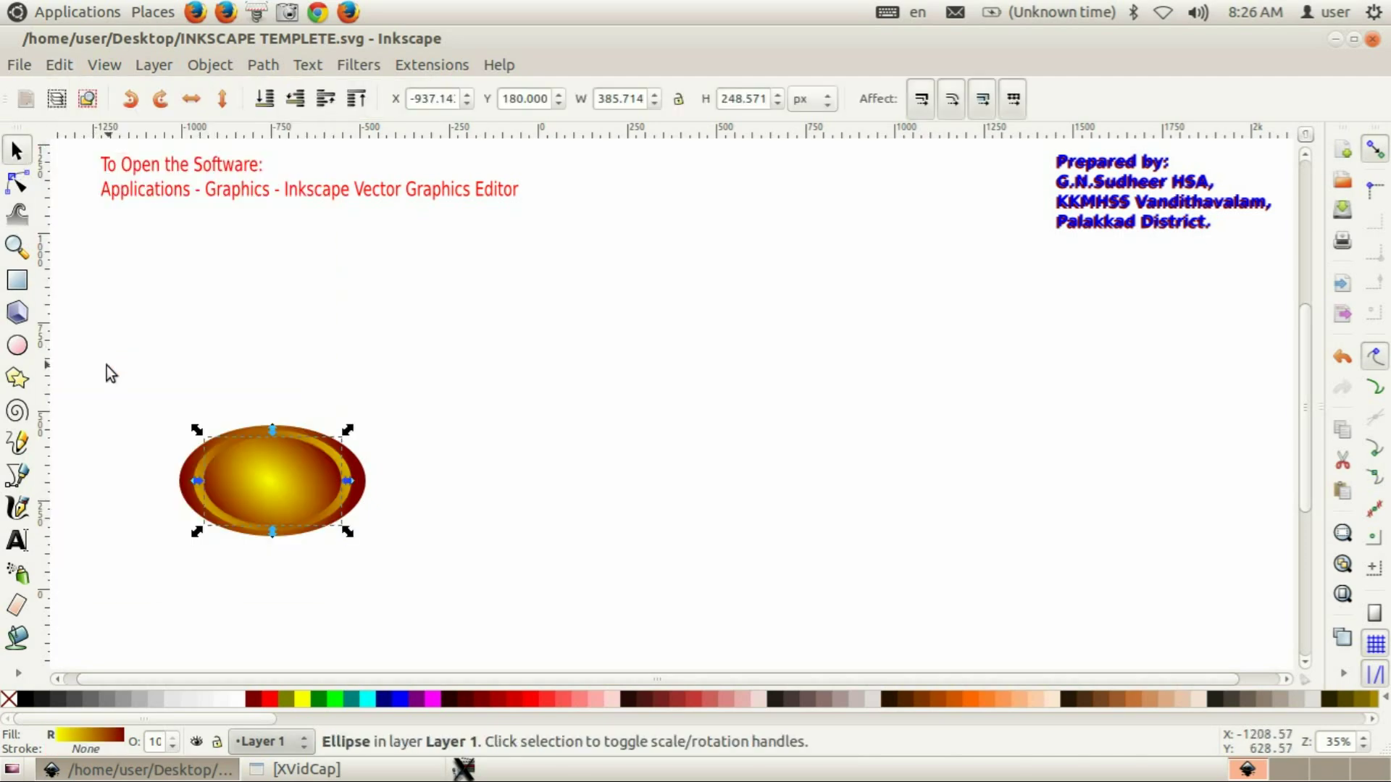
{"action": "key", "text": "shift"}
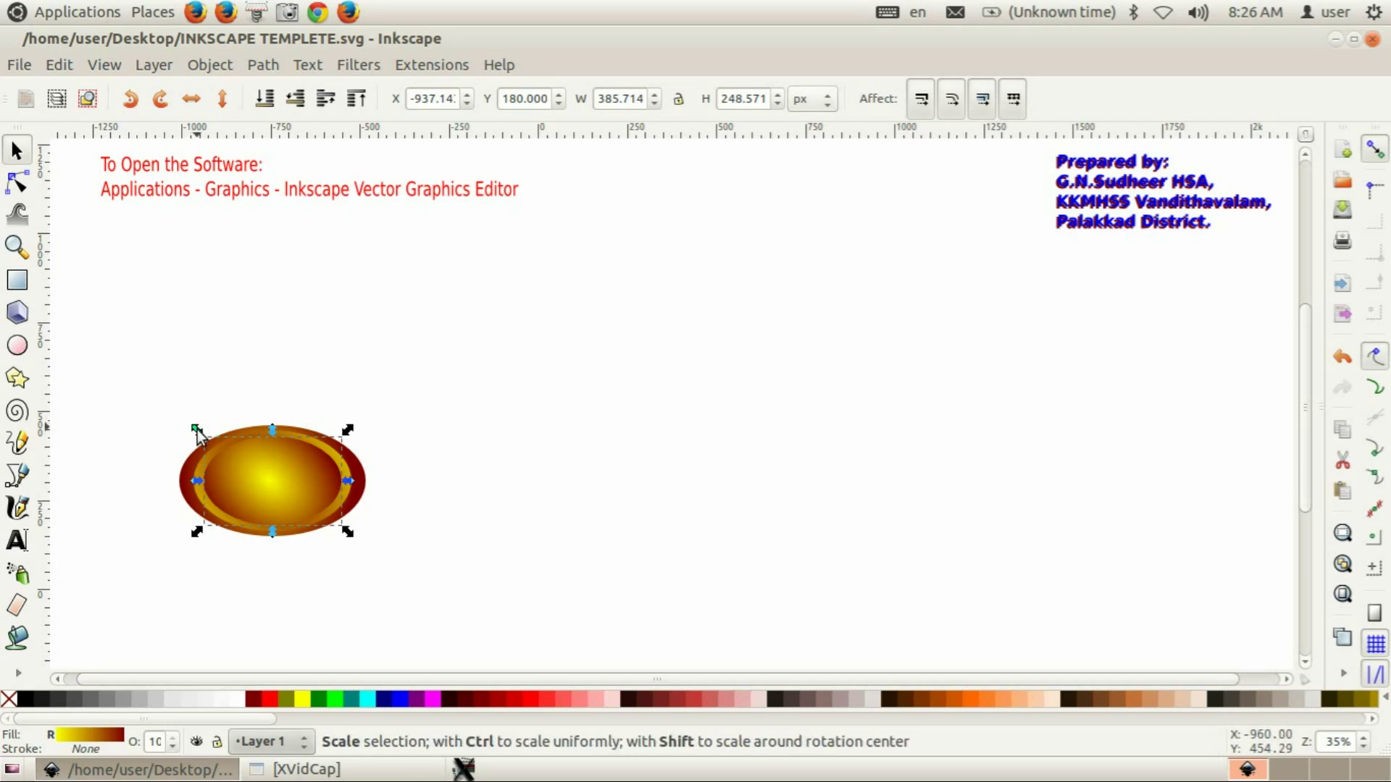
{"action": "left_click_drag", "start_coordinate": [197, 429], "coordinate": [213, 437]}
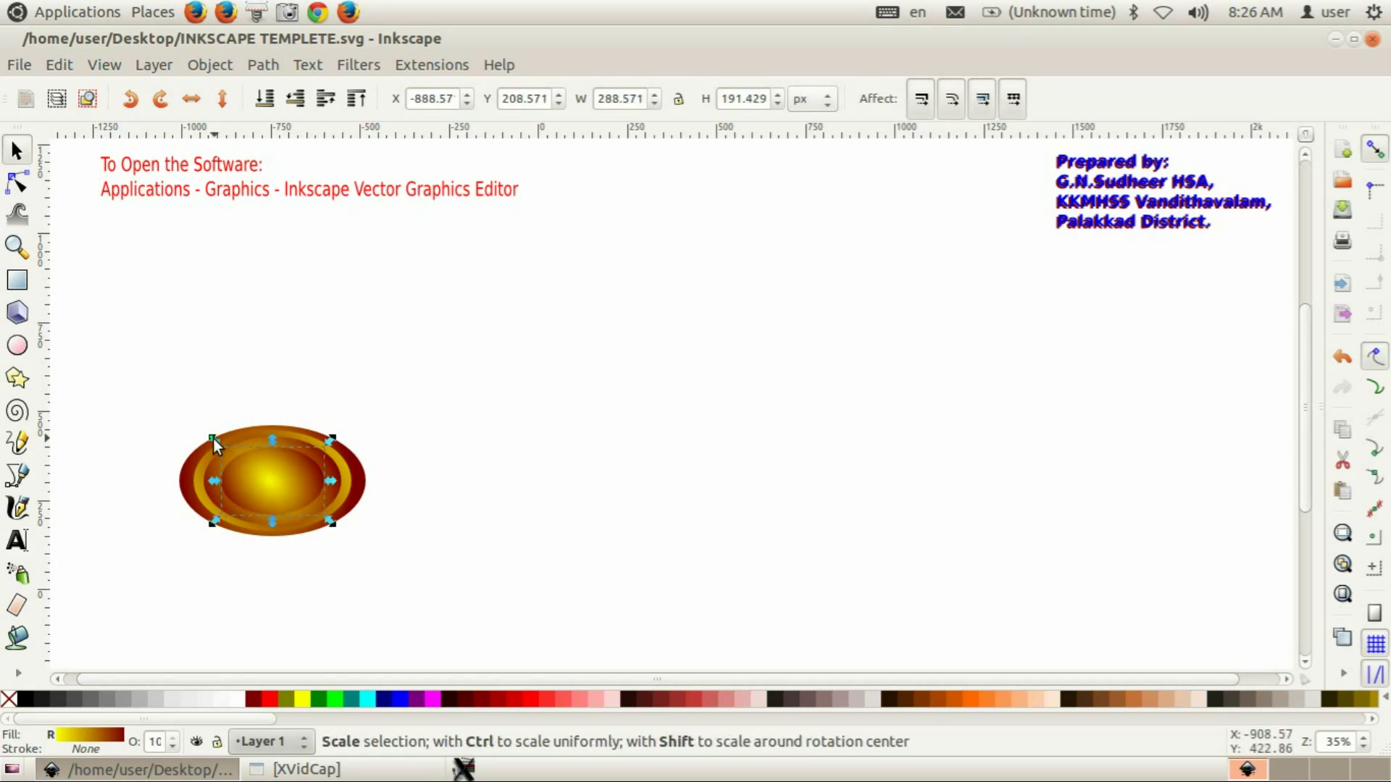
- Recolor the innermost ellipse's radial gradient with a maroon (#800000) centre and a yellow outer stop
{"action": "left_click", "coordinate": [24, 675]}
{"action": "left_click", "coordinate": [60, 673]}
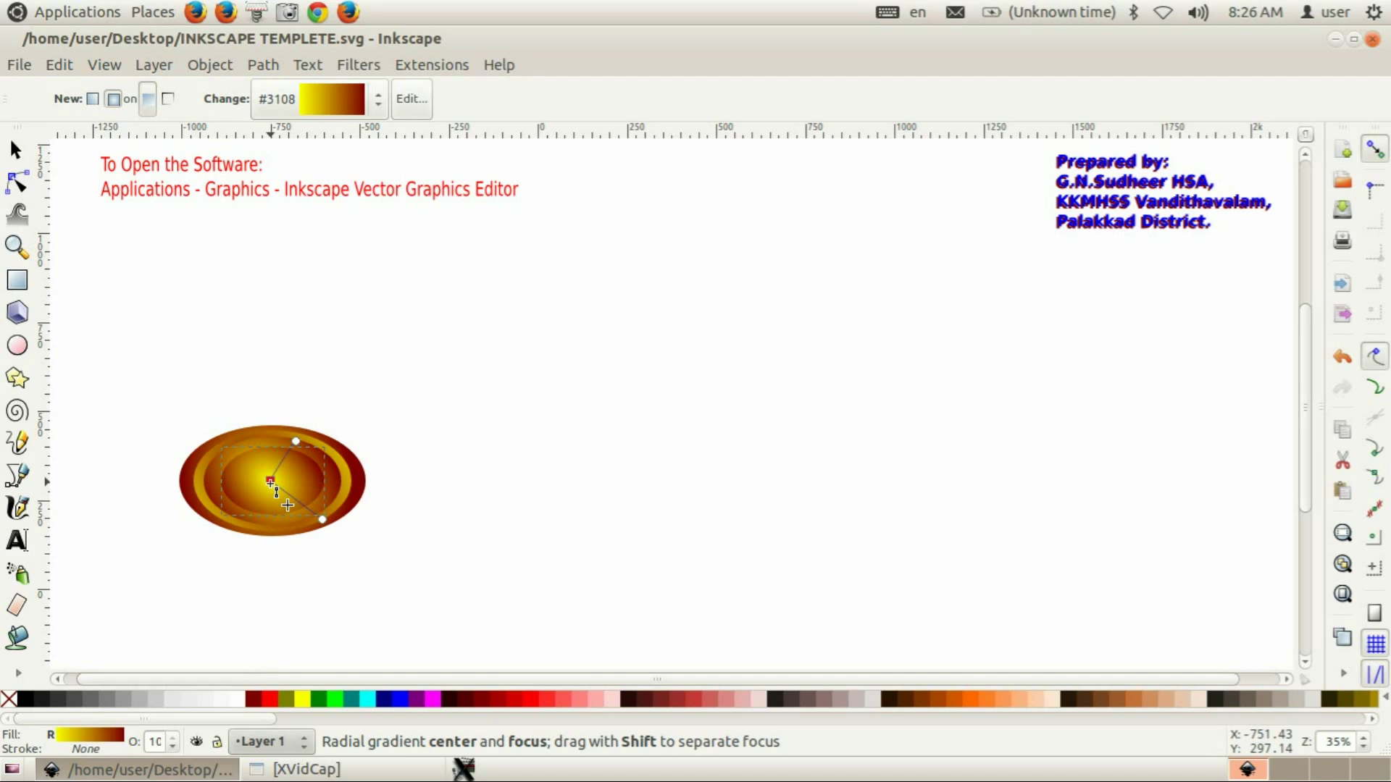
{"action": "left_click", "coordinate": [252, 698]}
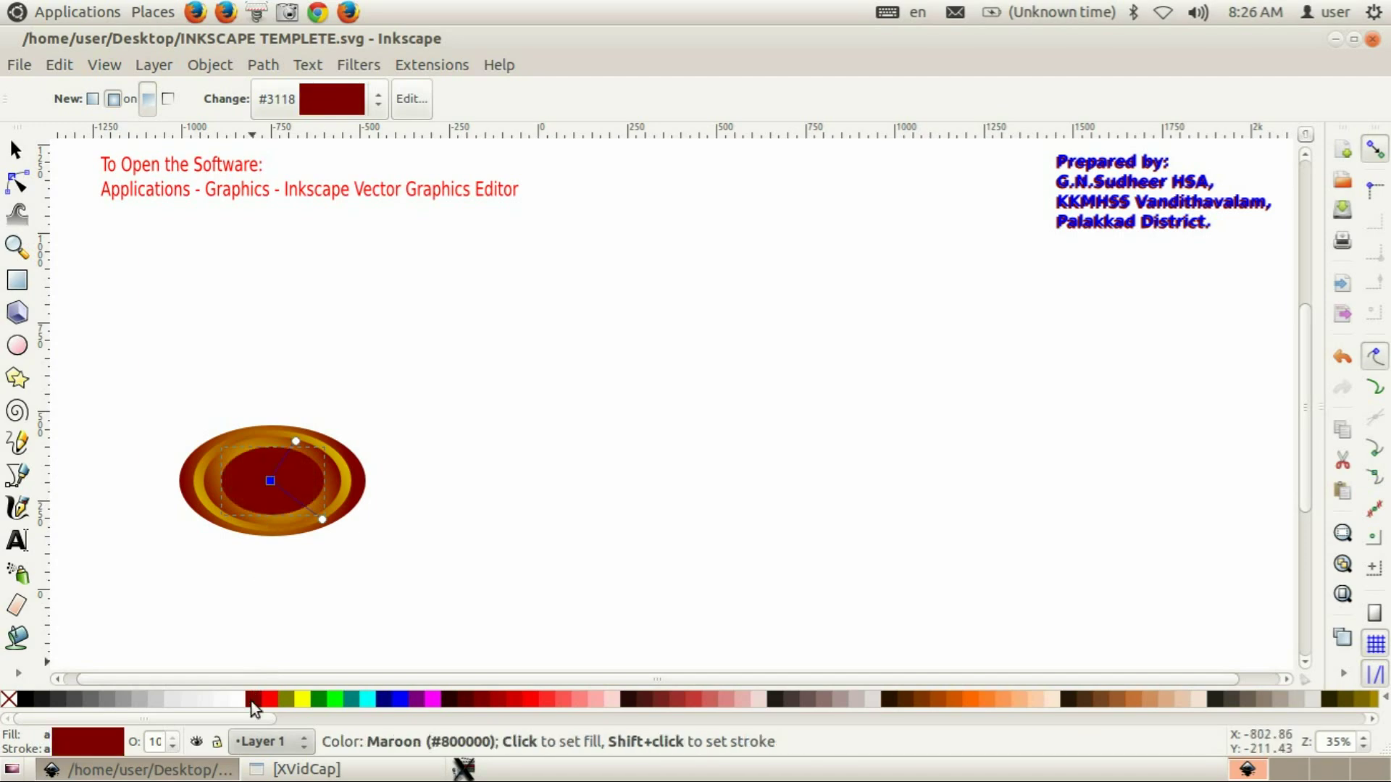
{"action": "left_click", "coordinate": [322, 521]}
{"action": "left_click", "coordinate": [304, 699]}
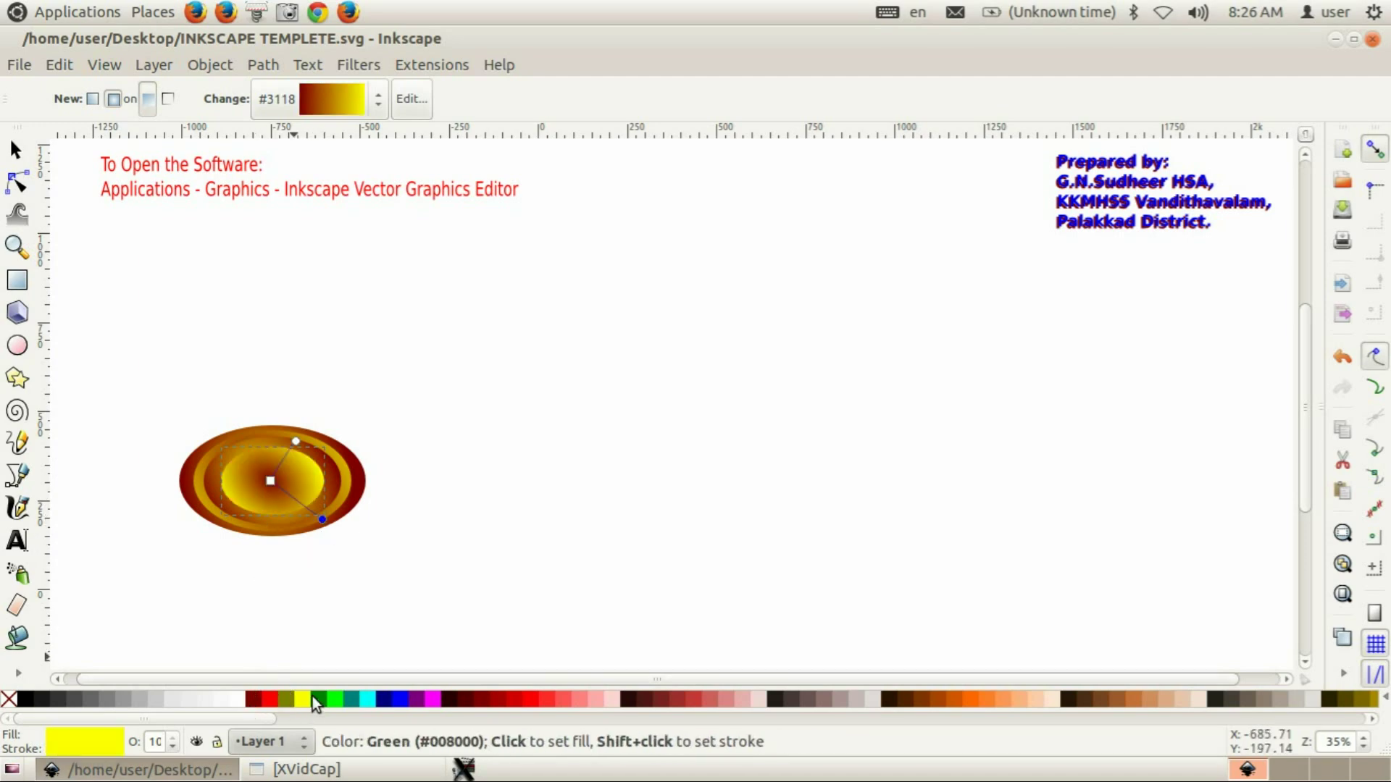
- Extend both gradient radii of the innermost ellipse beyond its outline, and deselect it
{"action": "left_click_drag", "start_coordinate": [322, 521], "coordinate": [339, 528]}
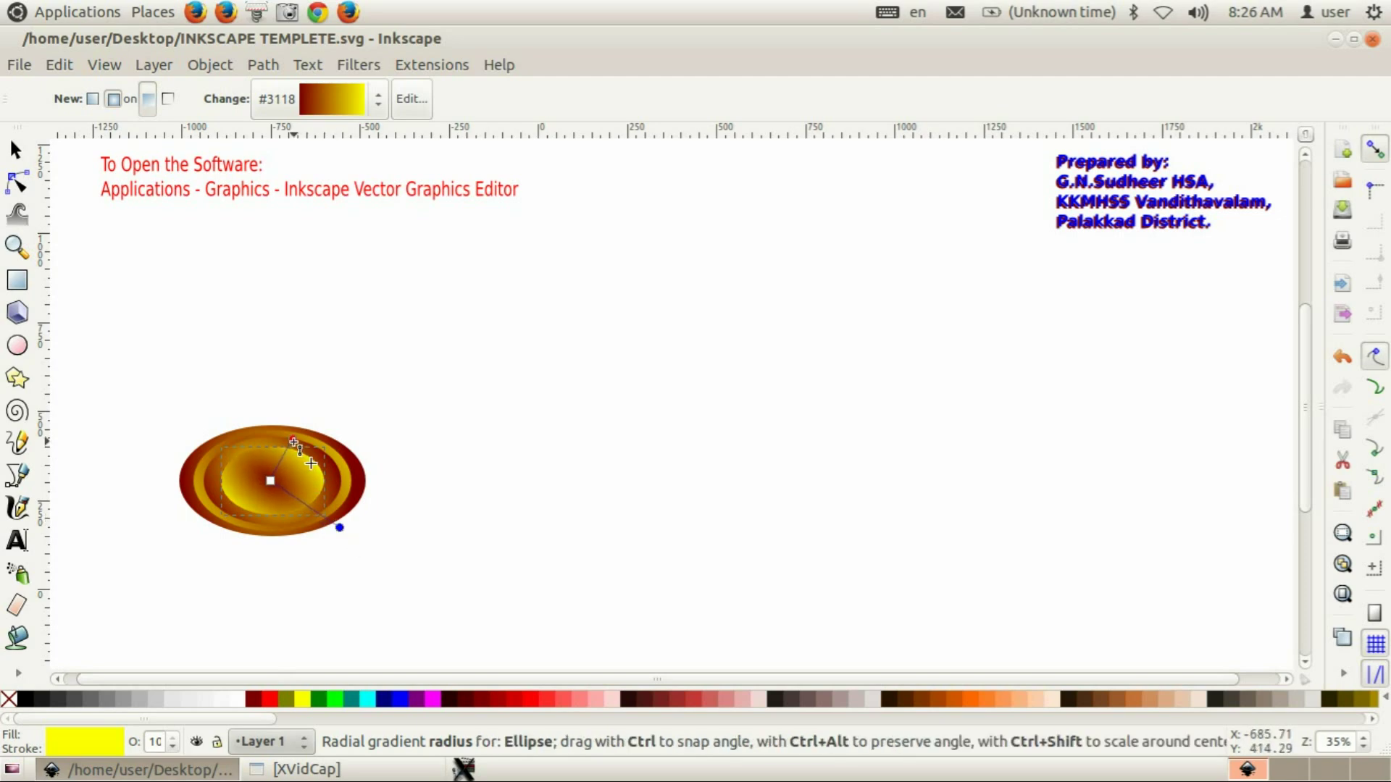
{"action": "left_click_drag", "start_coordinate": [293, 439], "coordinate": [300, 427]}
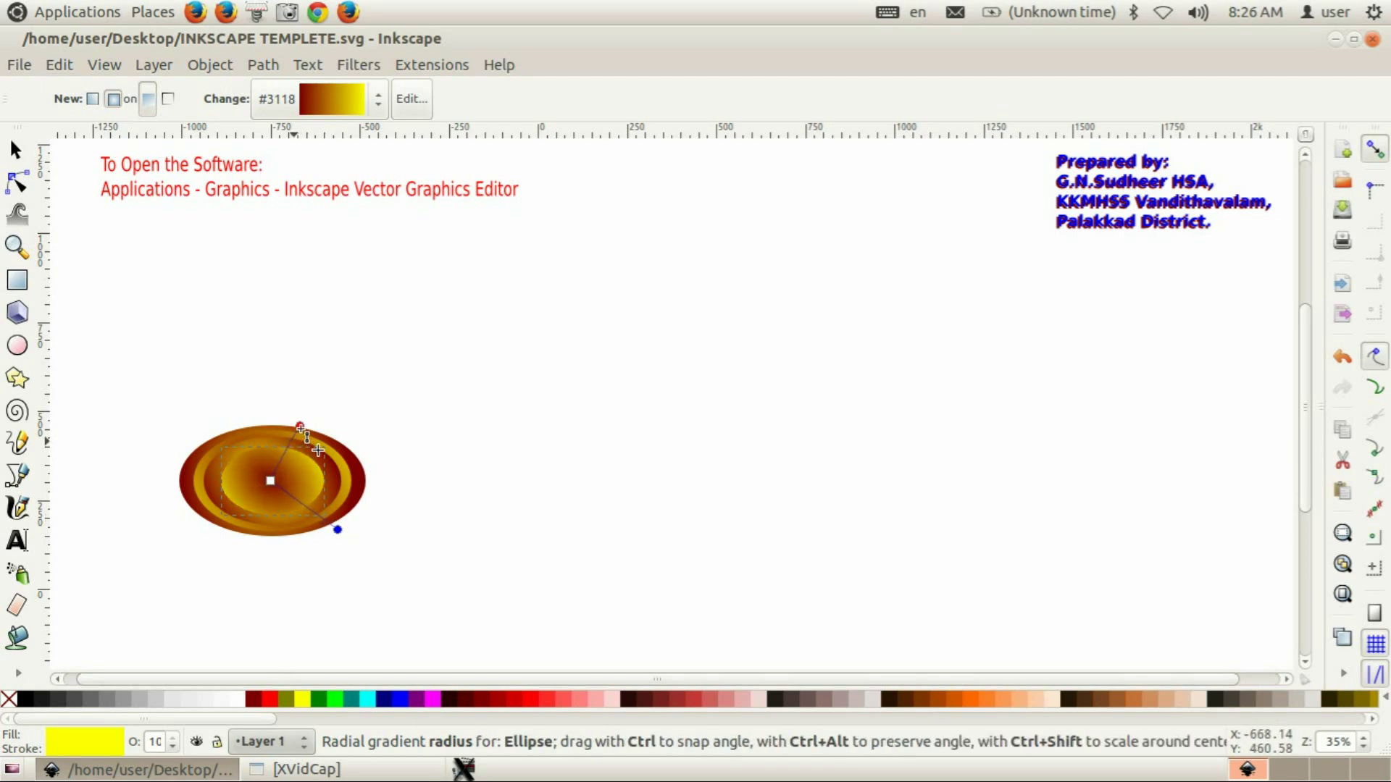
{"action": "left_click", "coordinate": [300, 427]}
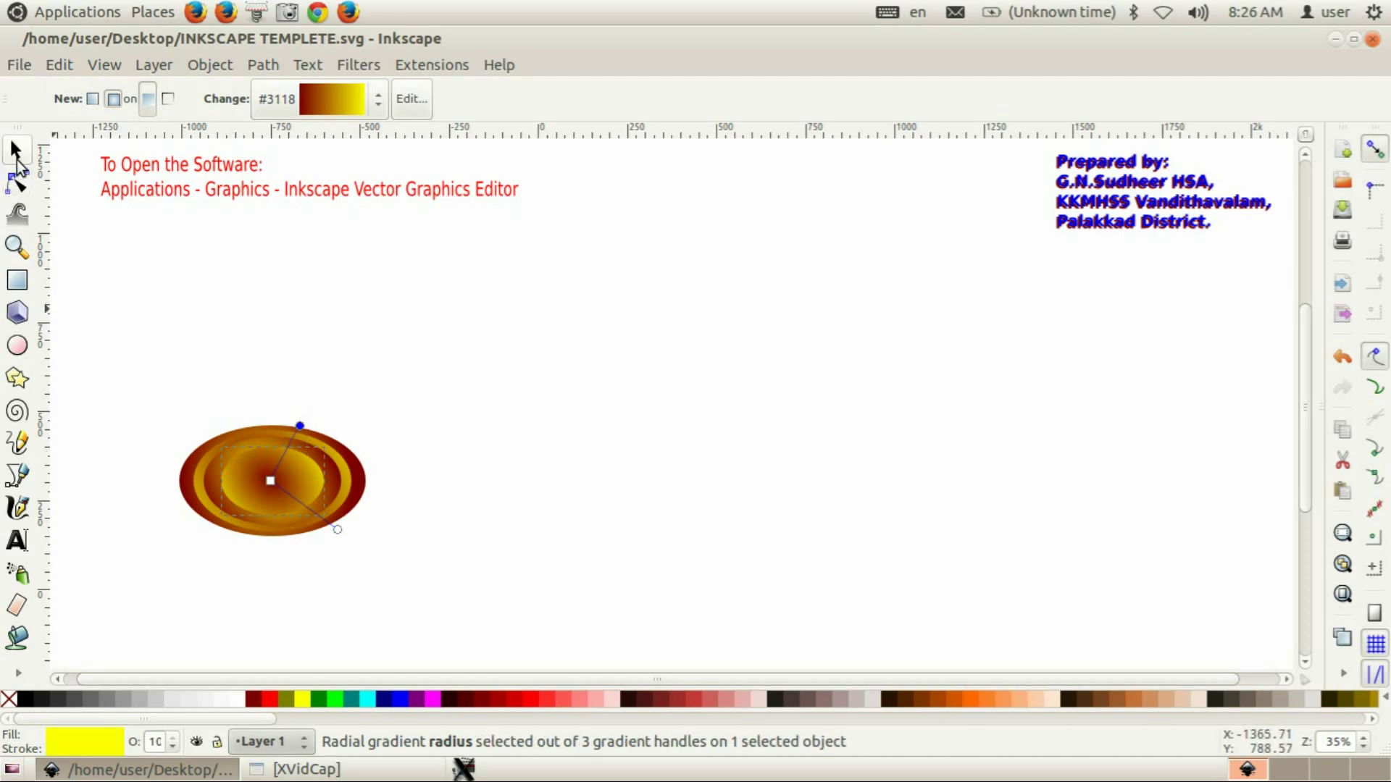
{"action": "left_click", "coordinate": [17, 154]}
{"action": "left_click", "coordinate": [472, 608]}
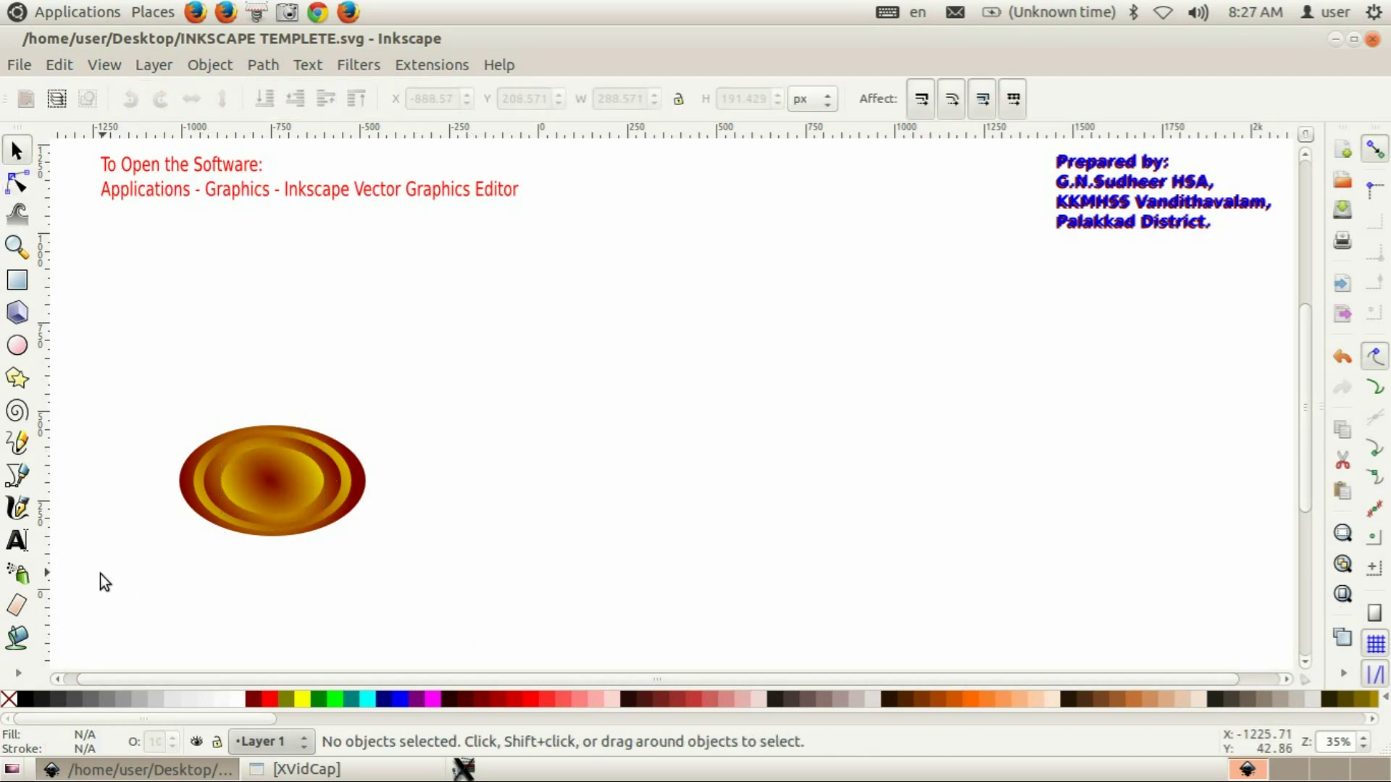
- Draw a flat ellipse about 371 × 83 px just below the stacked ellipses and fill it maroon (#800000)
{"action": "left_click", "coordinate": [18, 346]}
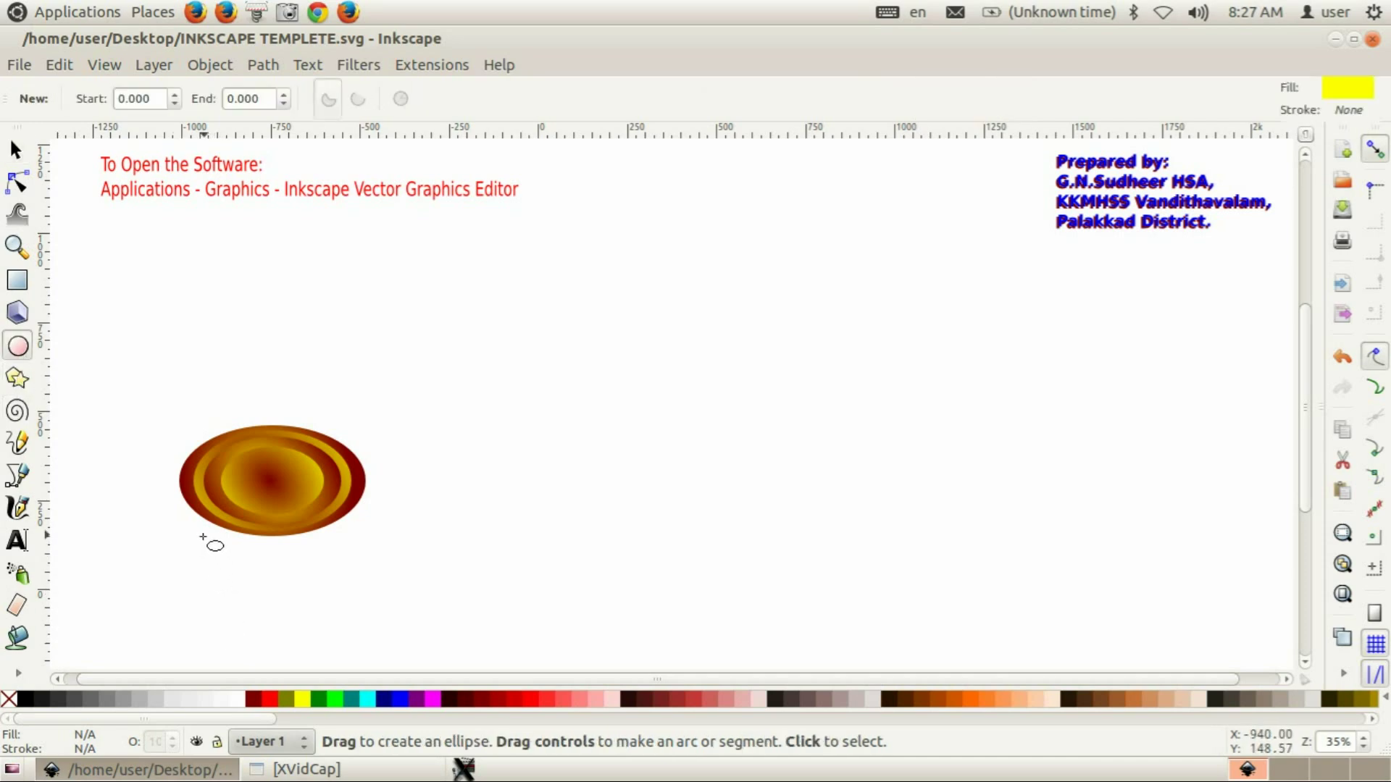
{"action": "left_click_drag", "start_coordinate": [214, 539], "coordinate": [347, 568]}
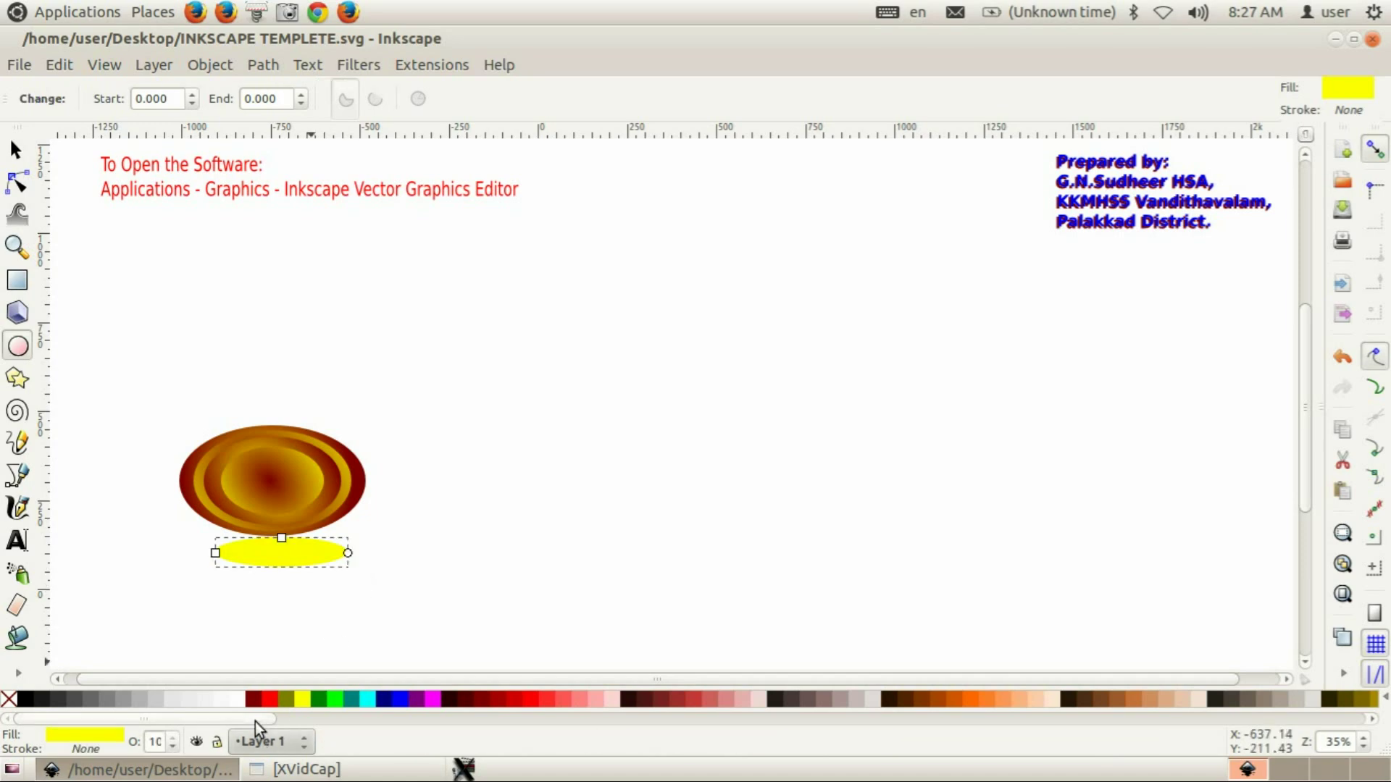
{"action": "left_click", "coordinate": [253, 699]}
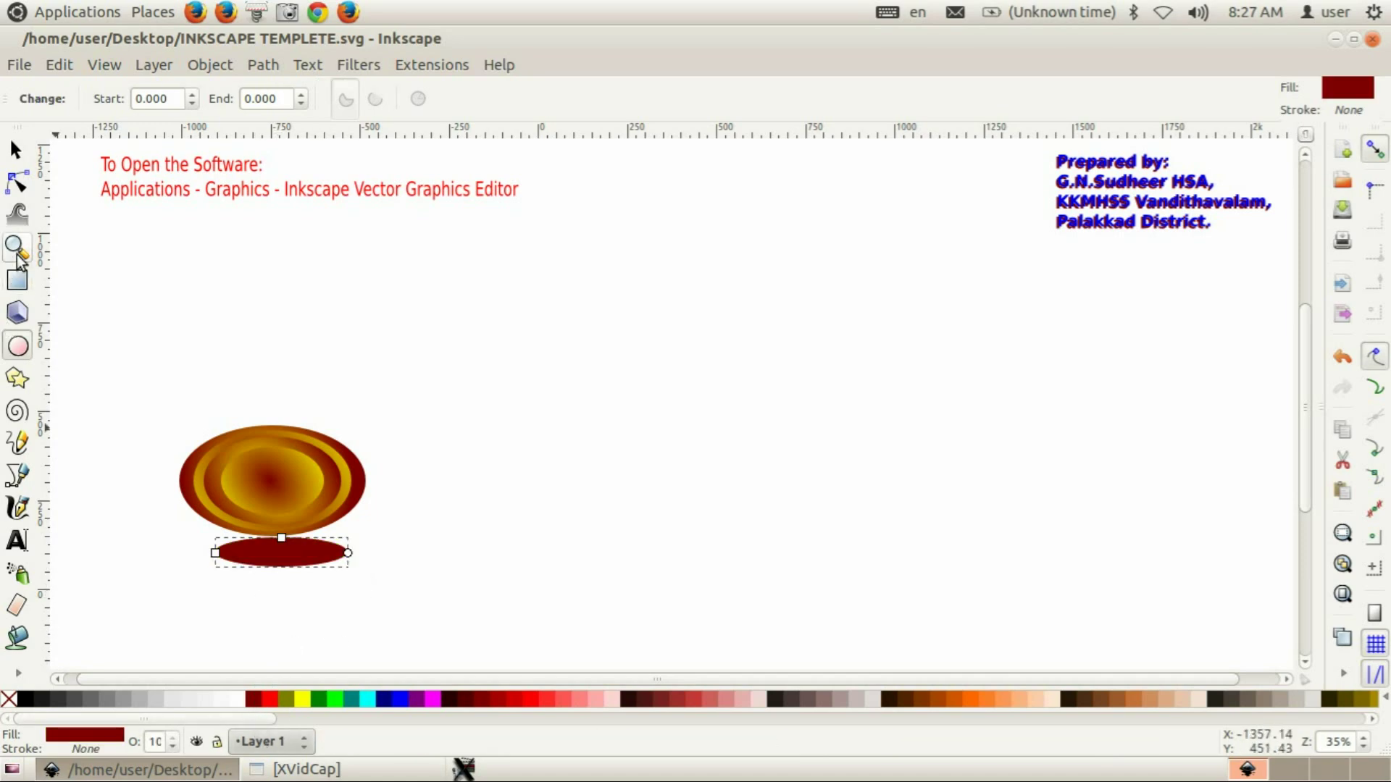
- Move the flat maroon ellipse up to overlap the stack's lower edge, and narrow it to about 346 px wide
{"action": "left_click", "coordinate": [15, 150]}
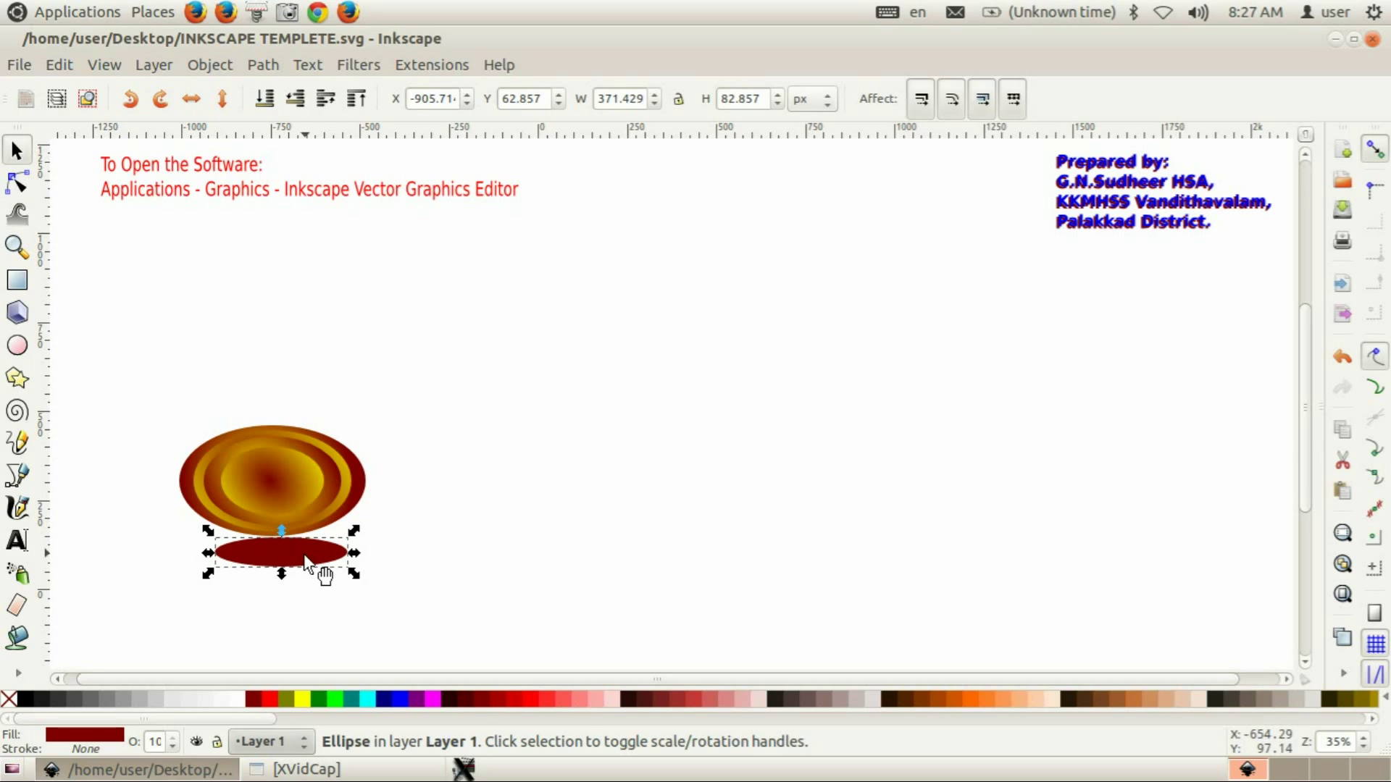
{"action": "left_click_drag", "start_coordinate": [301, 550], "coordinate": [297, 528]}
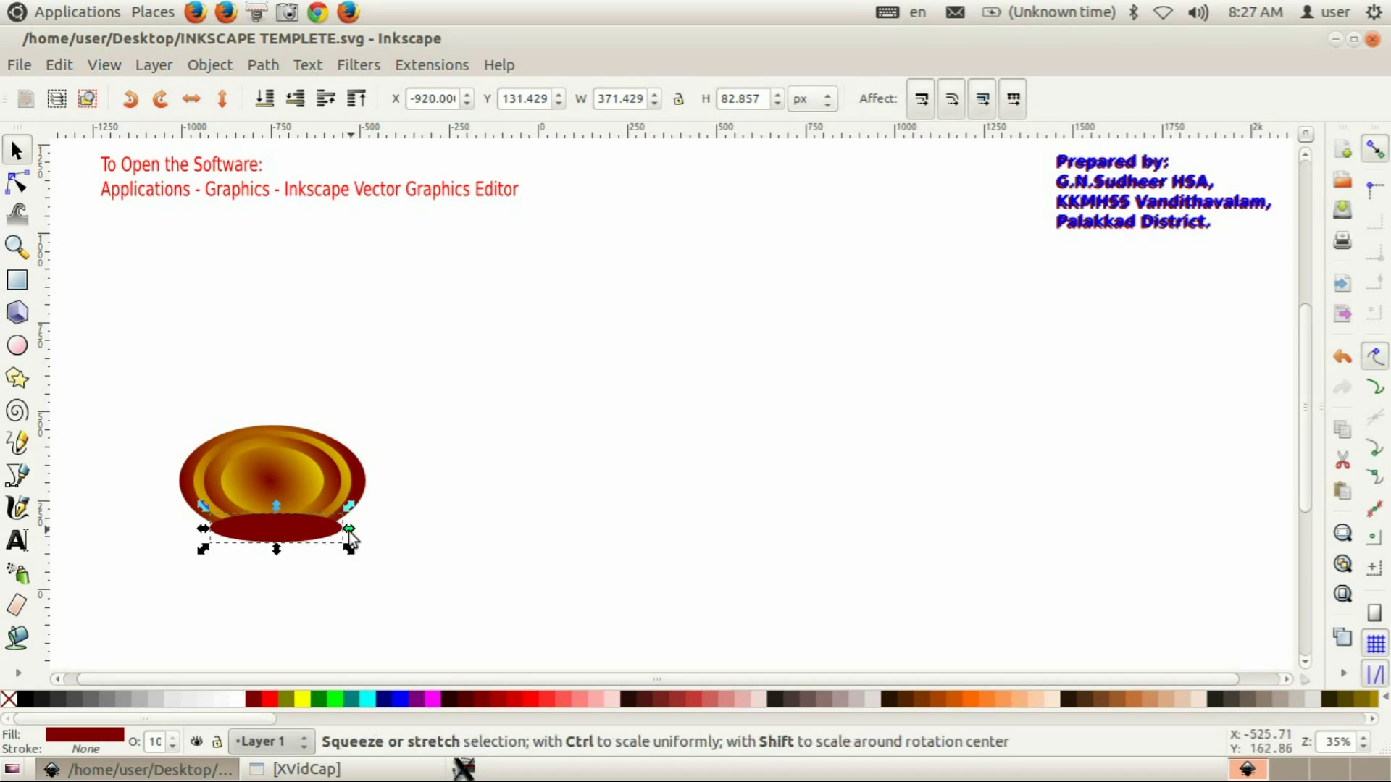
{"action": "left_click_drag", "start_coordinate": [350, 532], "coordinate": [297, 536]}
- Lower the flat maroon ellipse to the bottom of the stacking order, behind the other ellipses, and deselect it
{"action": "left_click", "coordinate": [205, 67]}
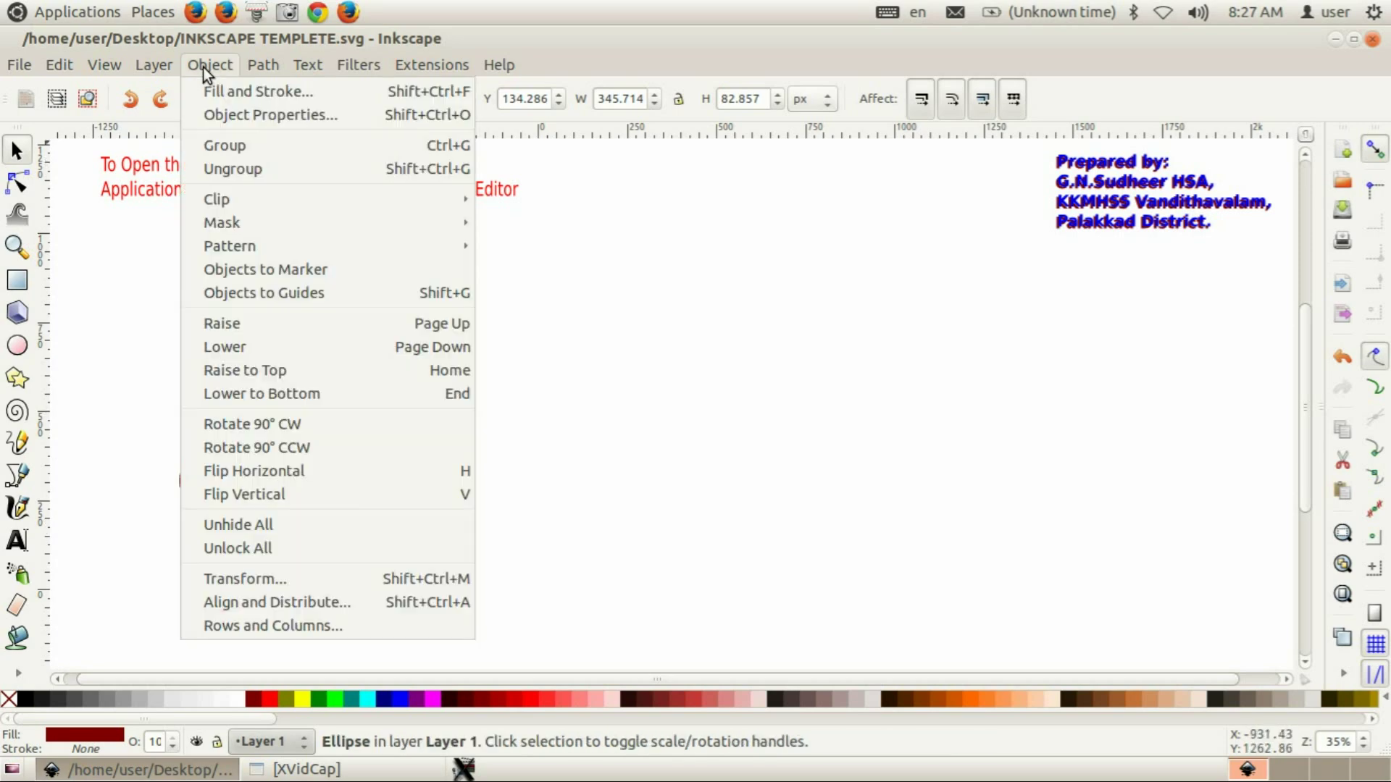
{"action": "left_click", "coordinate": [275, 393]}
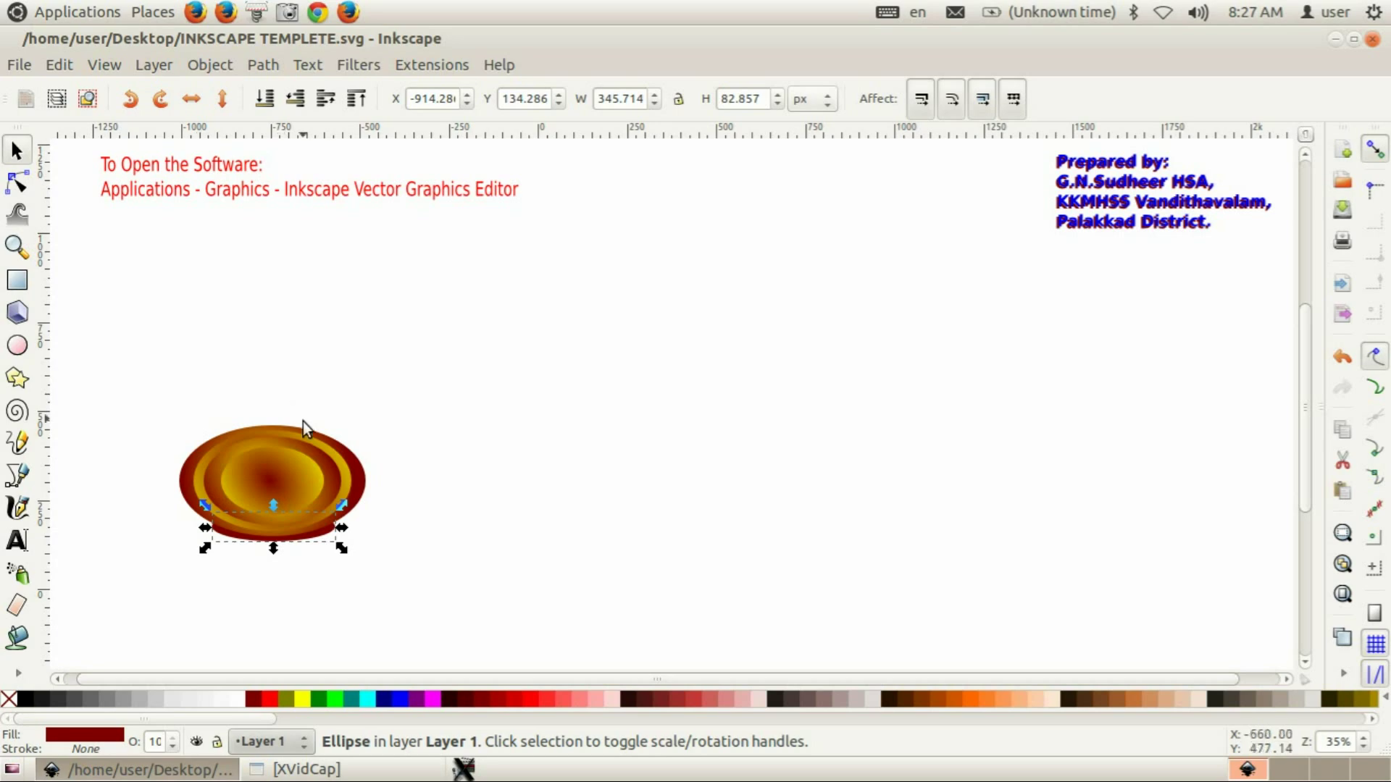
{"action": "left_click", "coordinate": [320, 601]}
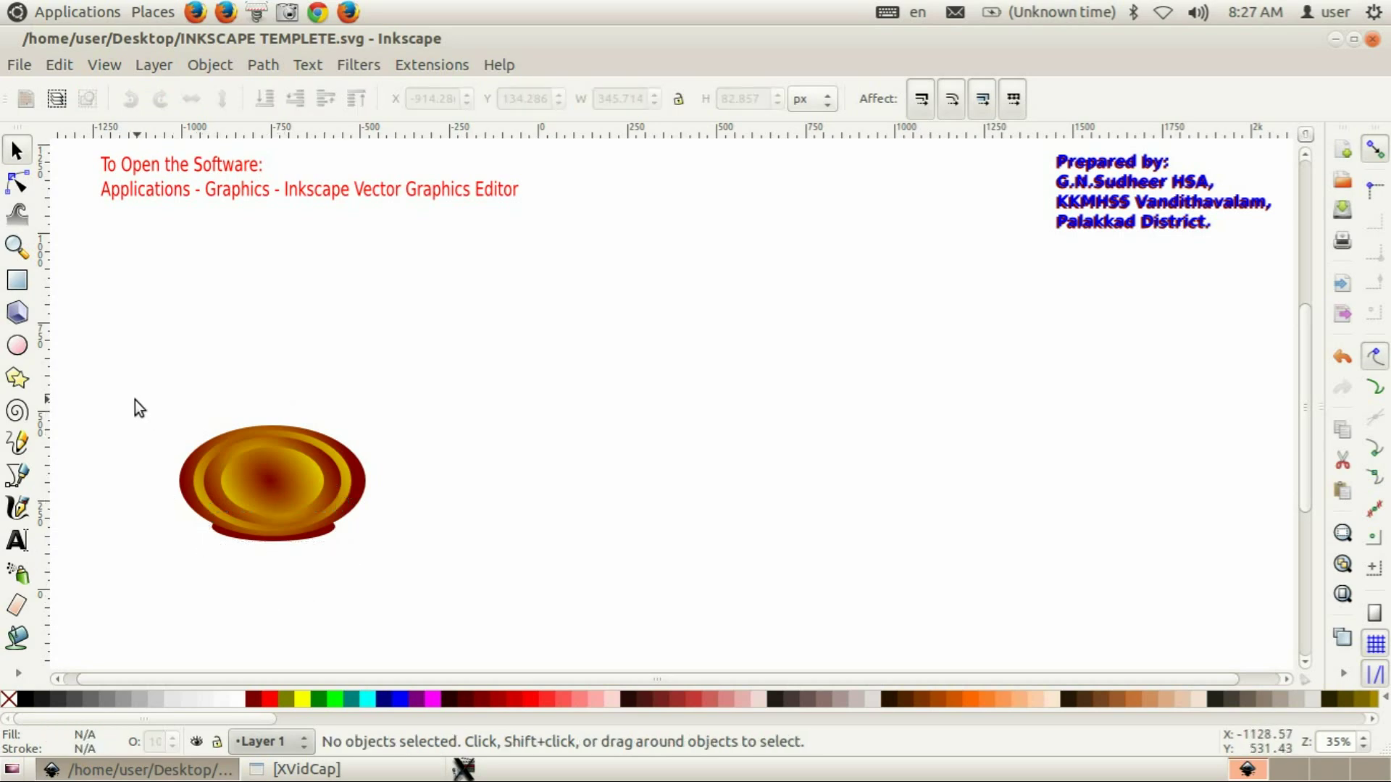
- Select all five ellipses and group them into one object
{"action": "left_click_drag", "start_coordinate": [141, 400], "coordinate": [454, 637]}
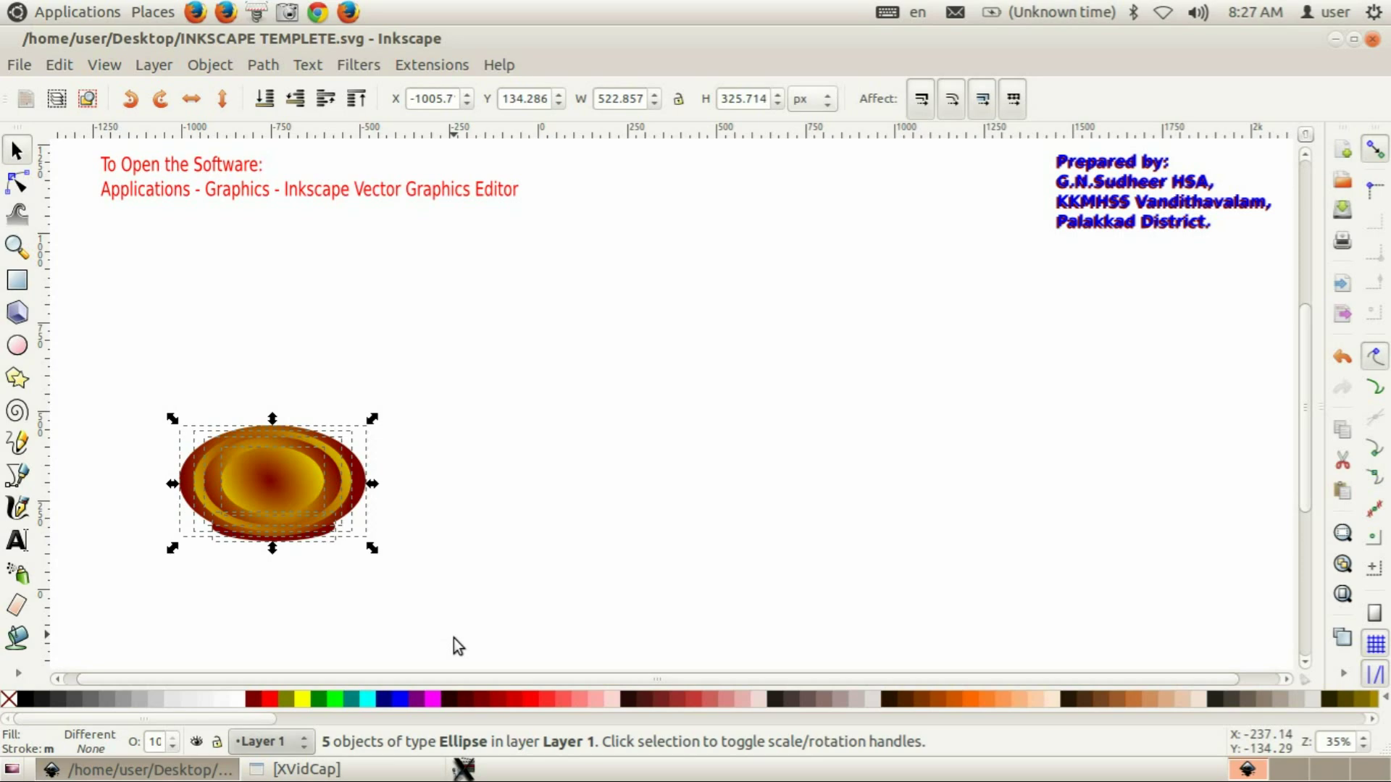
{"action": "left_click", "coordinate": [218, 64]}
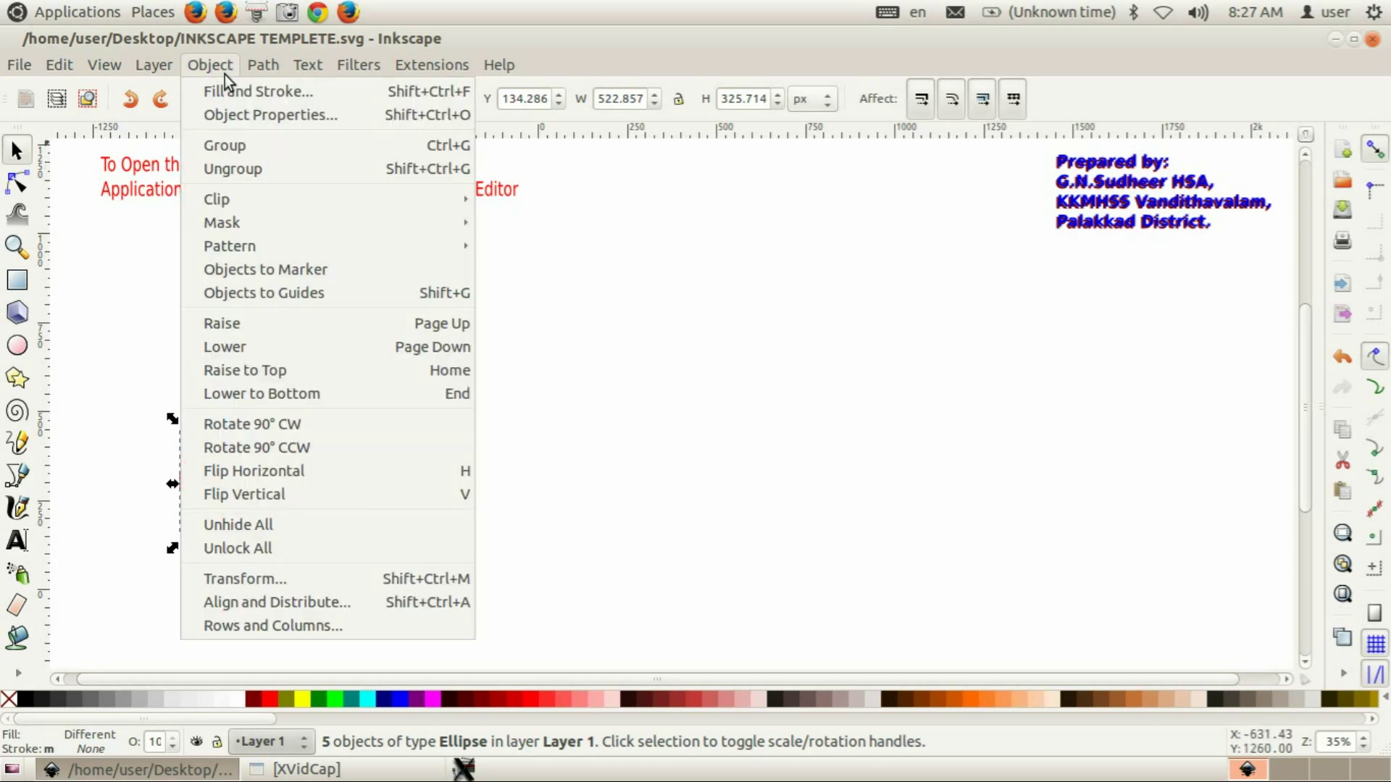
{"action": "left_click", "coordinate": [245, 151]}
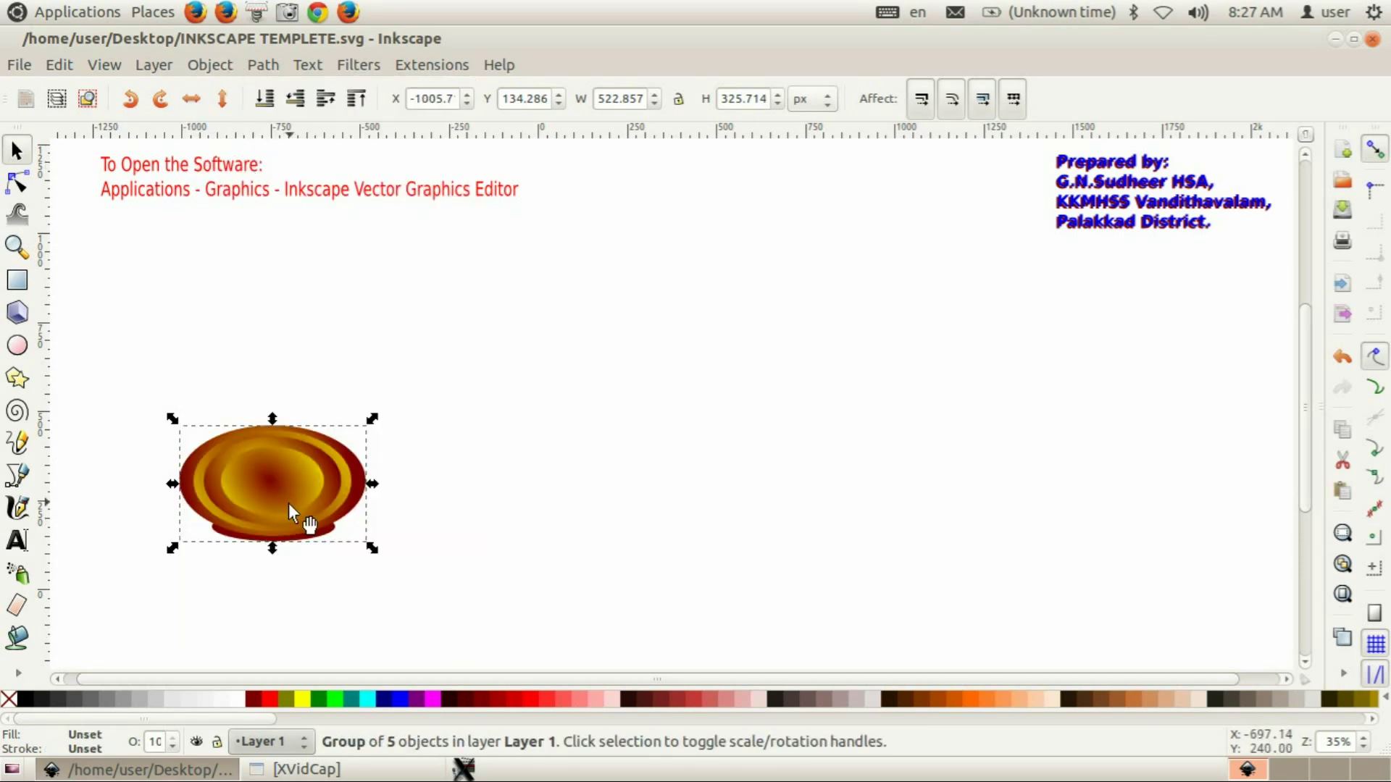
- Move the grouped ellipses further left and up, and draw a tall maroon ellipse about 306 × 517 px in the empty area beside them
{"action": "left_click_drag", "start_coordinate": [285, 501], "coordinate": [213, 484]}
{"action": "left_click", "coordinate": [436, 565]}
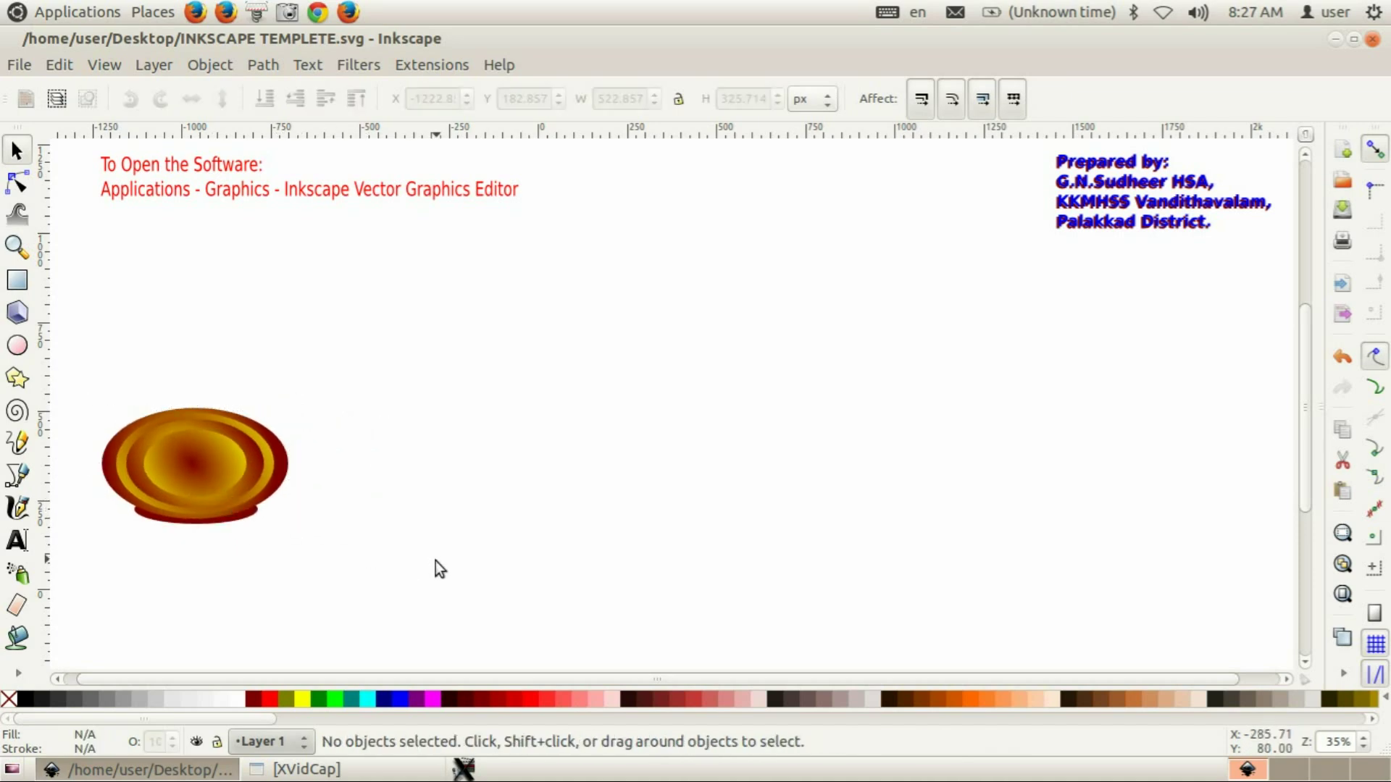
{"action": "left_click", "coordinate": [25, 350]}
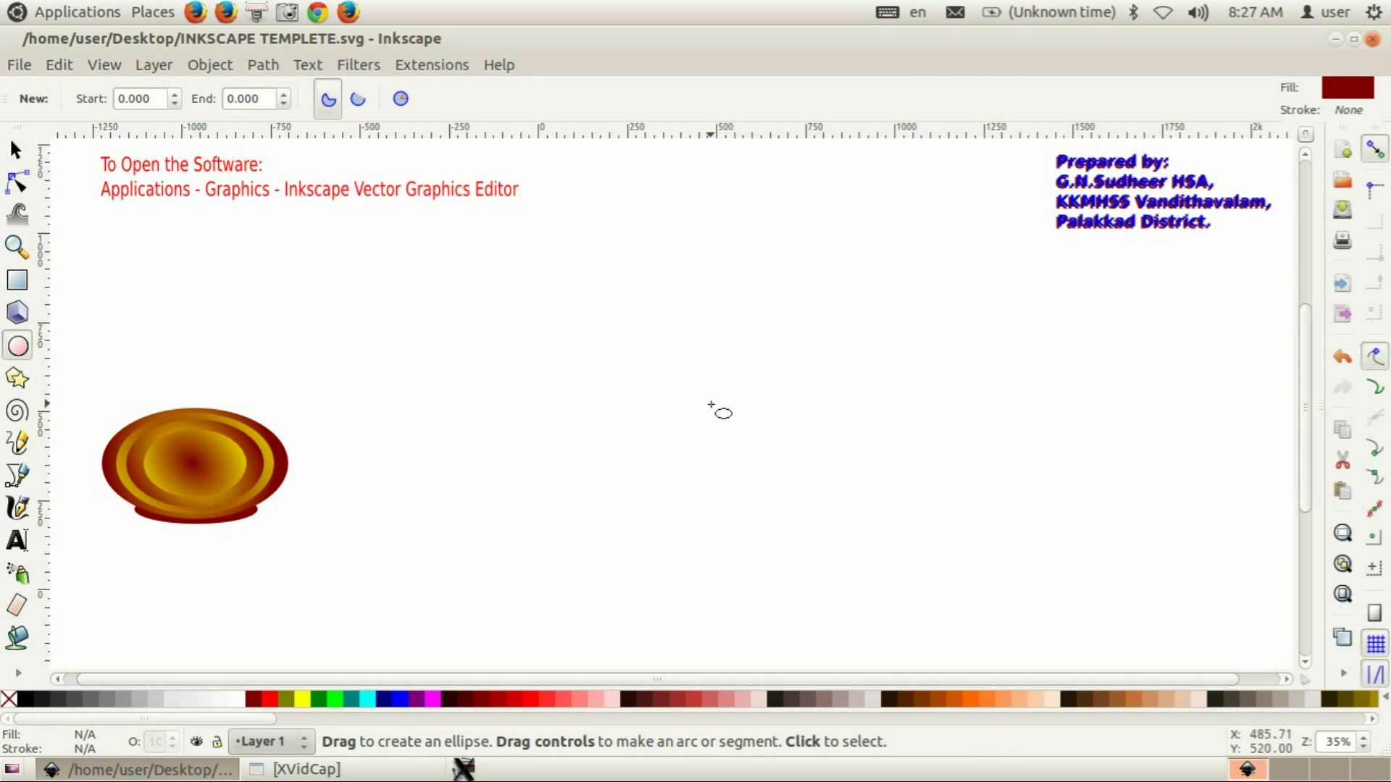
{"action": "left_click_drag", "start_coordinate": [556, 392], "coordinate": [662, 576]}
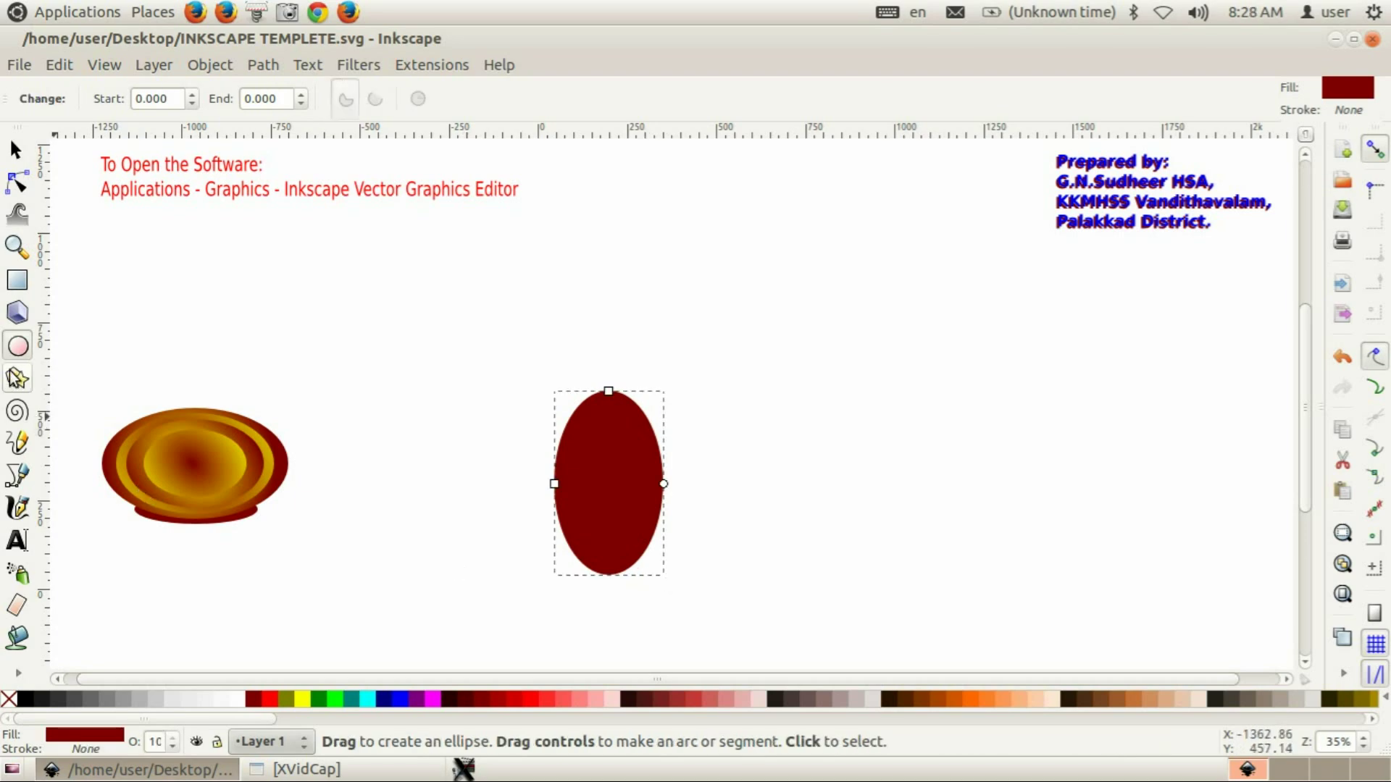
- Apply a linear gradient running horizontally across the tall ellipse, from maroon to transparent
{"action": "left_click", "coordinate": [18, 673]}
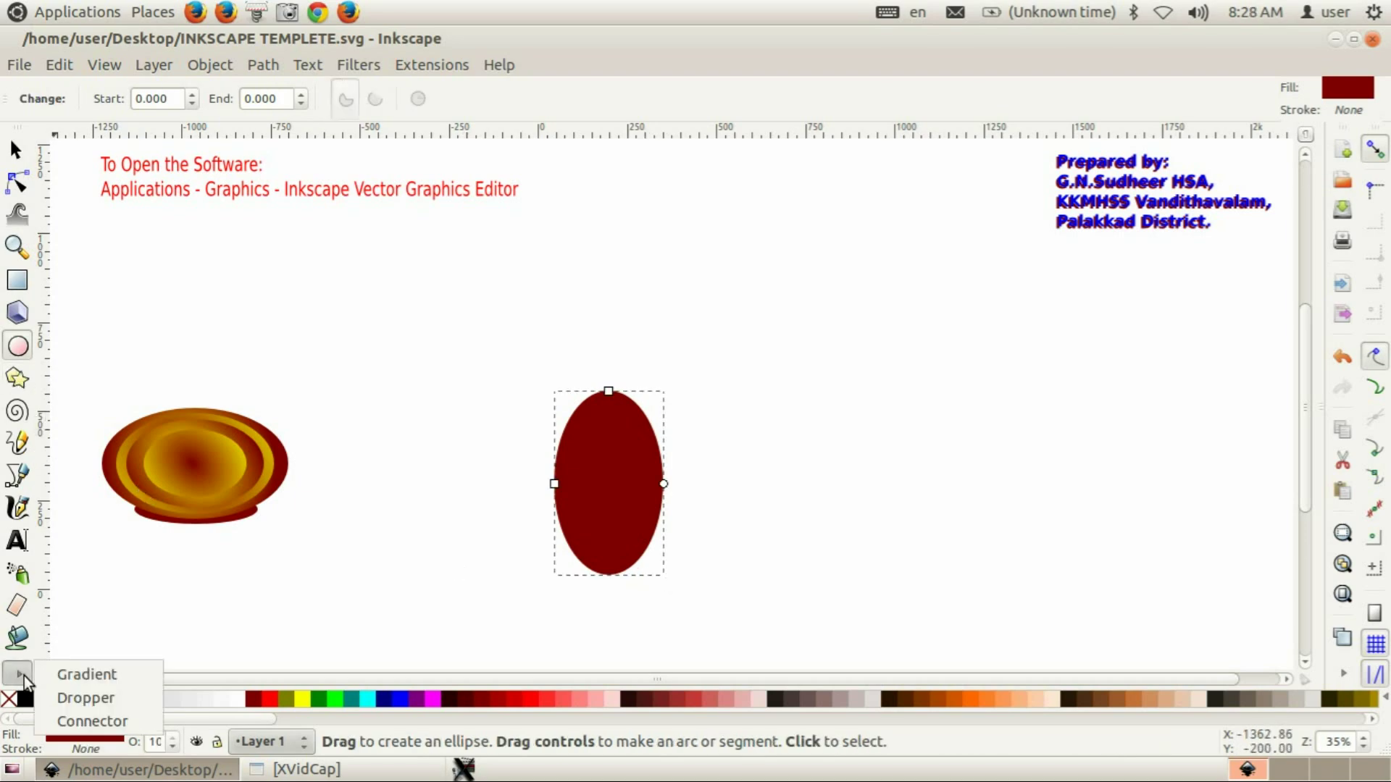
{"action": "left_click", "coordinate": [115, 677]}
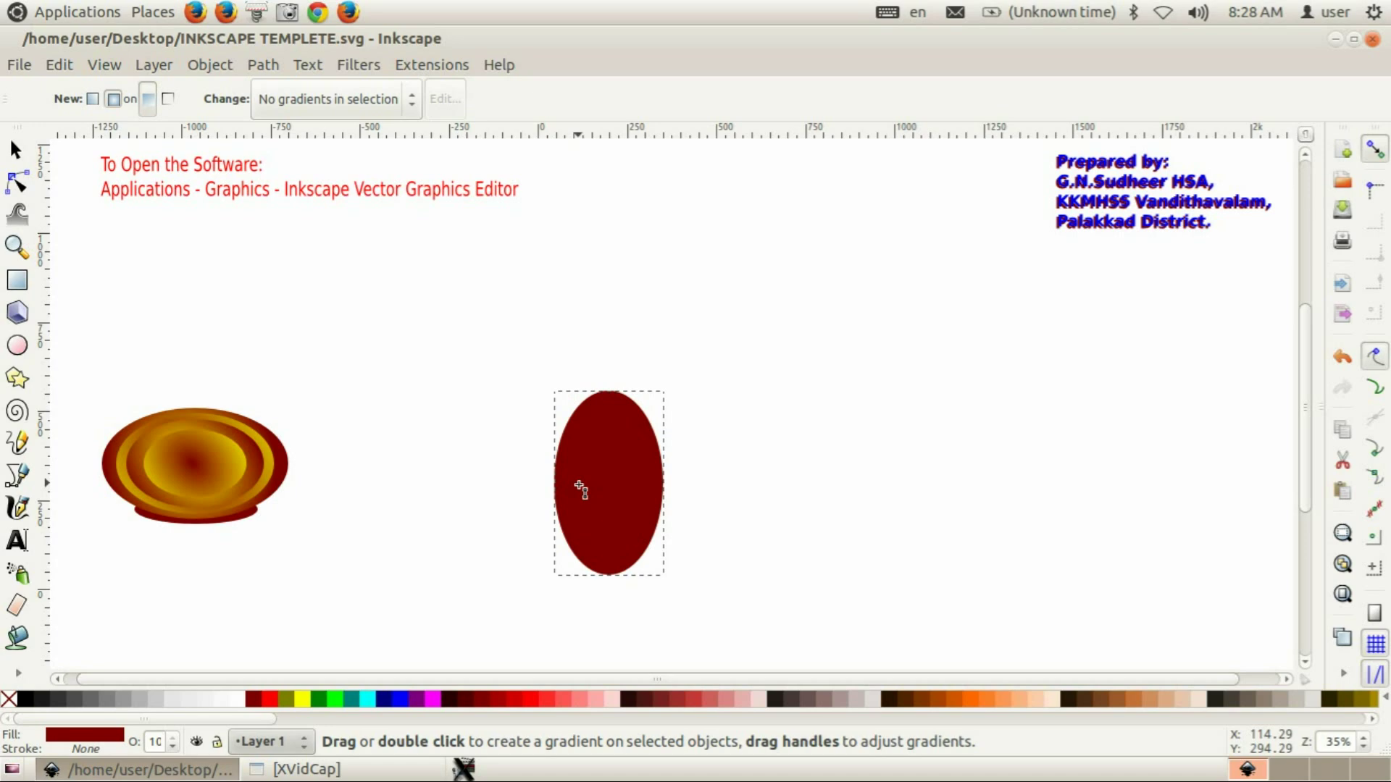
{"action": "left_click_drag", "start_coordinate": [569, 485], "coordinate": [681, 476]}
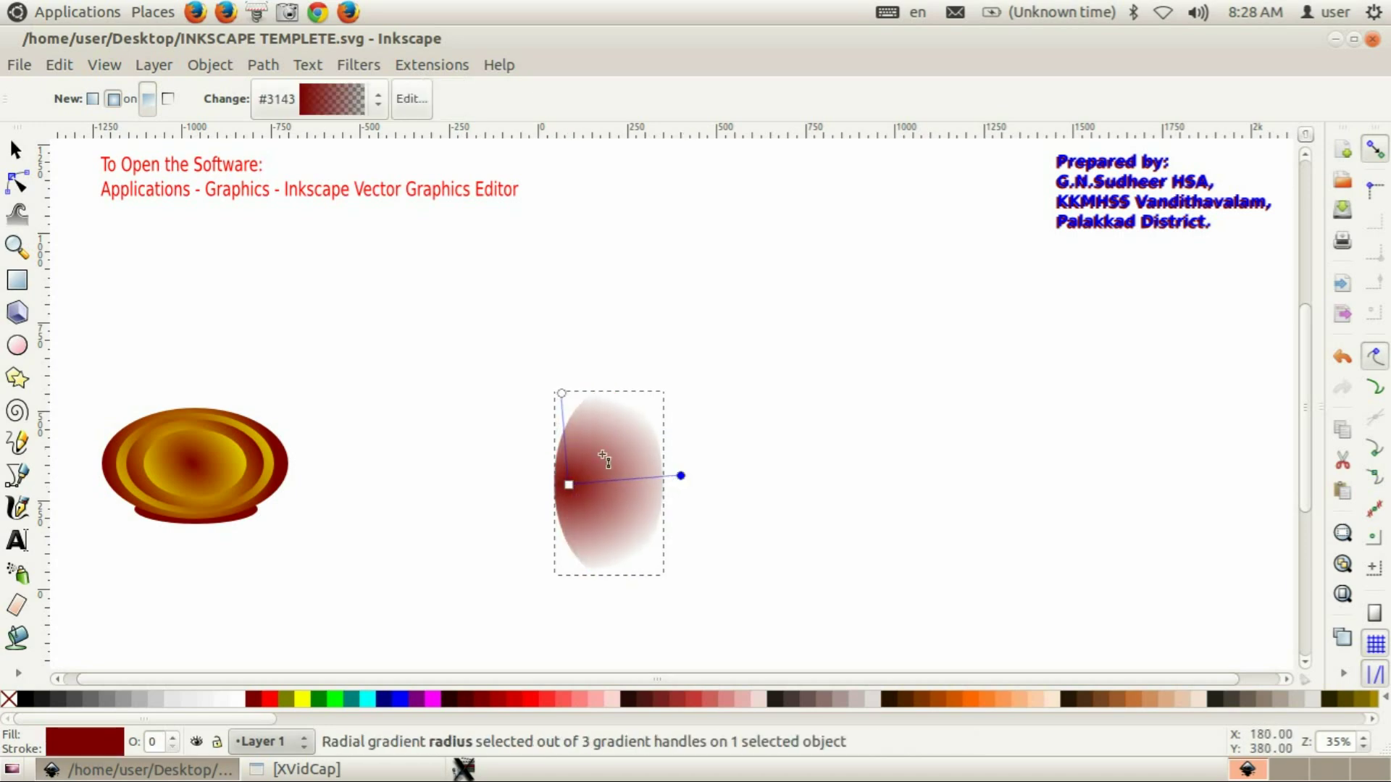
{"action": "left_click", "coordinate": [93, 100]}
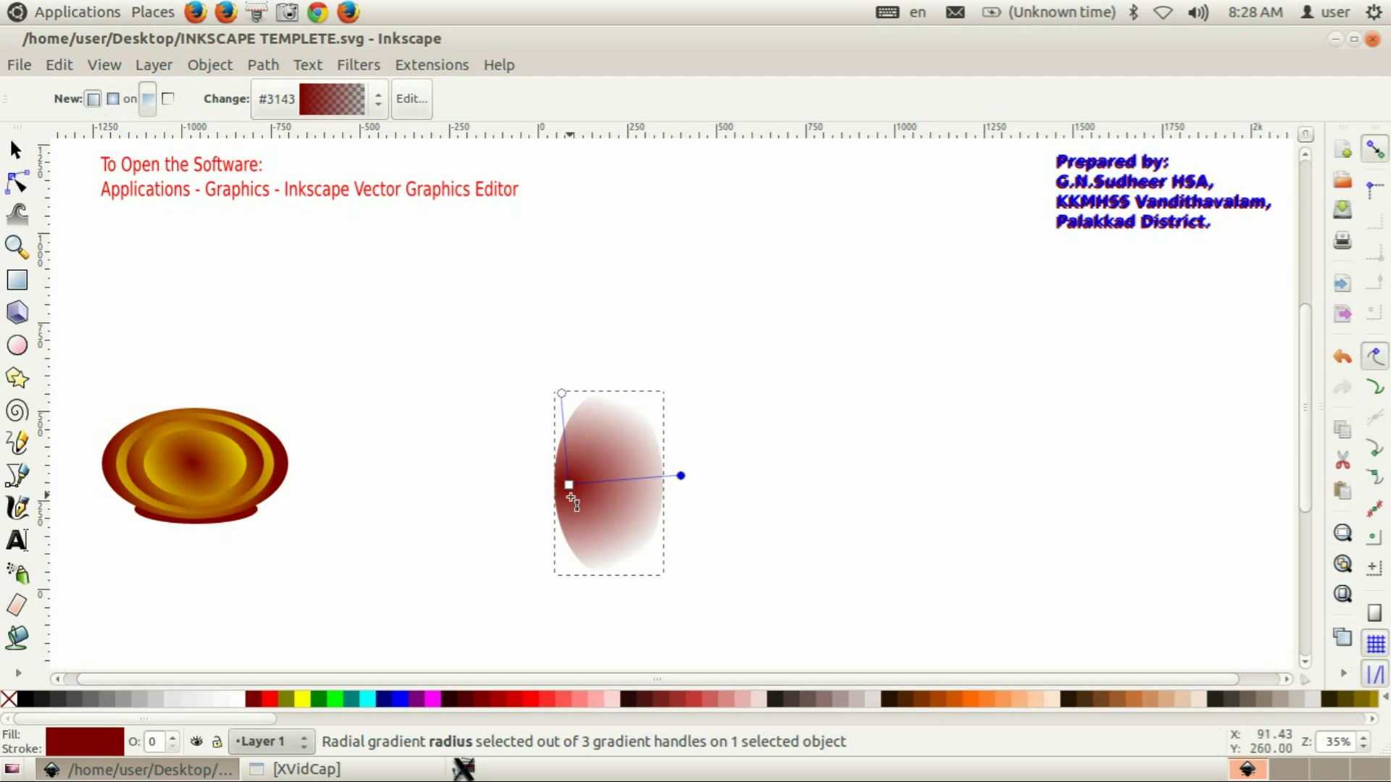
{"action": "left_click_drag", "start_coordinate": [571, 500], "coordinate": [700, 496]}
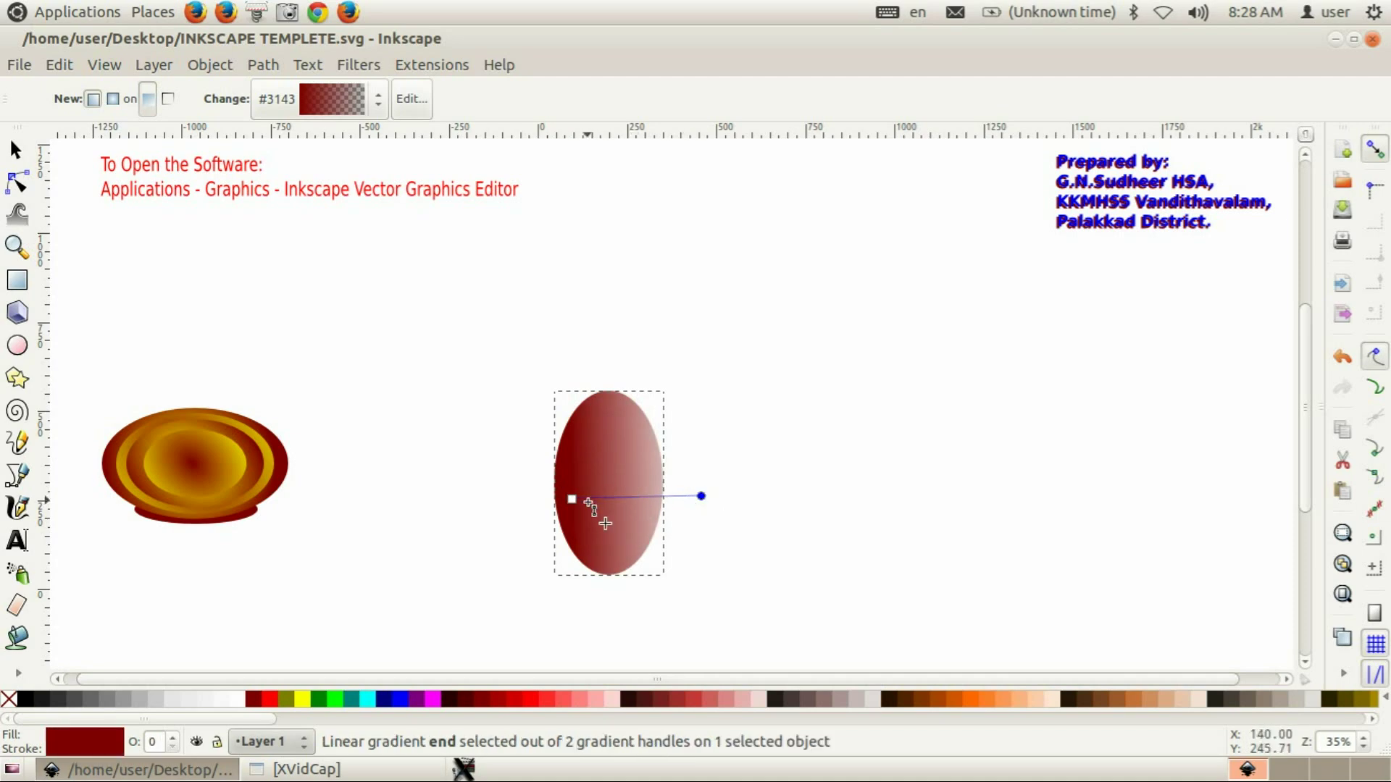
- Color the end stop of the tall ellipse's gradient yellow and adjust both gradient ends to lie near the ellipse's side edges
{"action": "left_click_drag", "start_coordinate": [572, 499], "coordinate": [586, 499]}
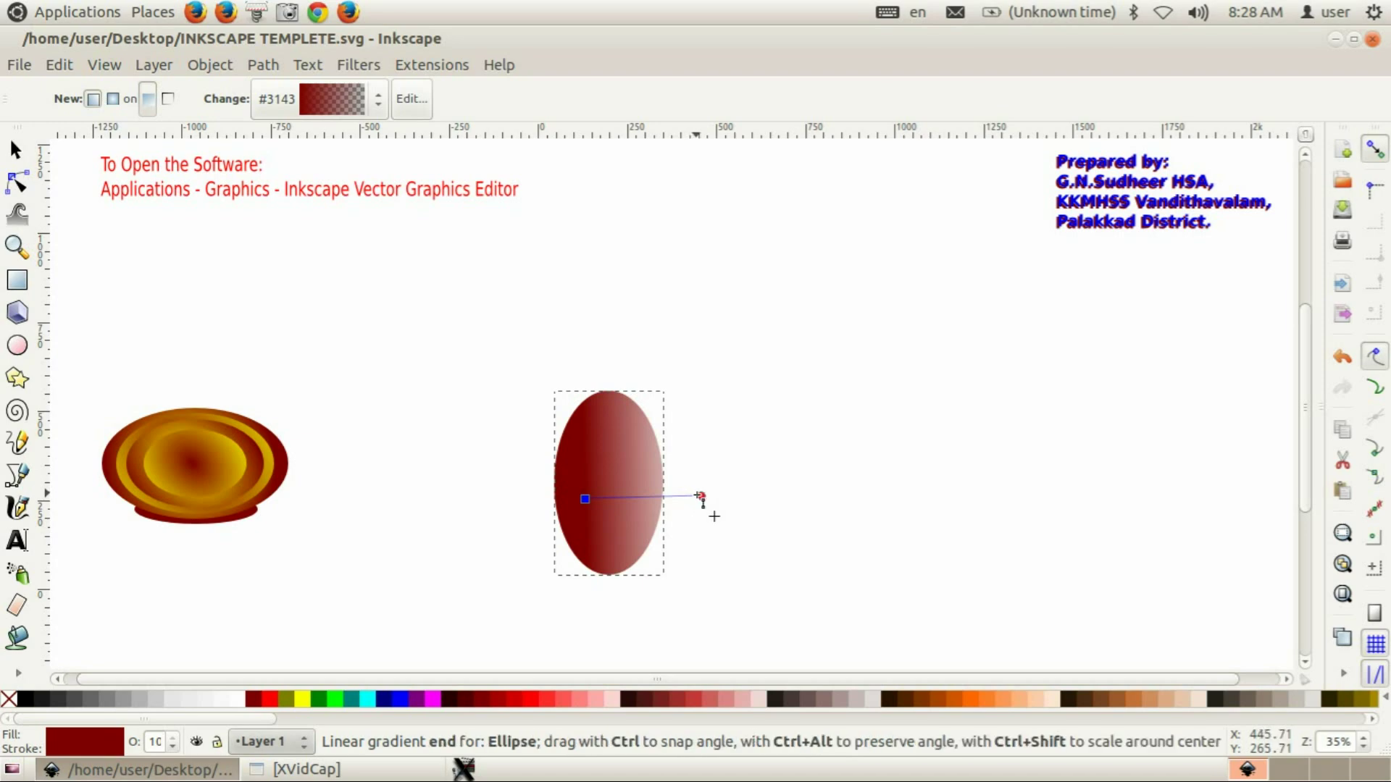
{"action": "left_click", "coordinate": [700, 496]}
{"action": "left_click", "coordinate": [302, 699]}
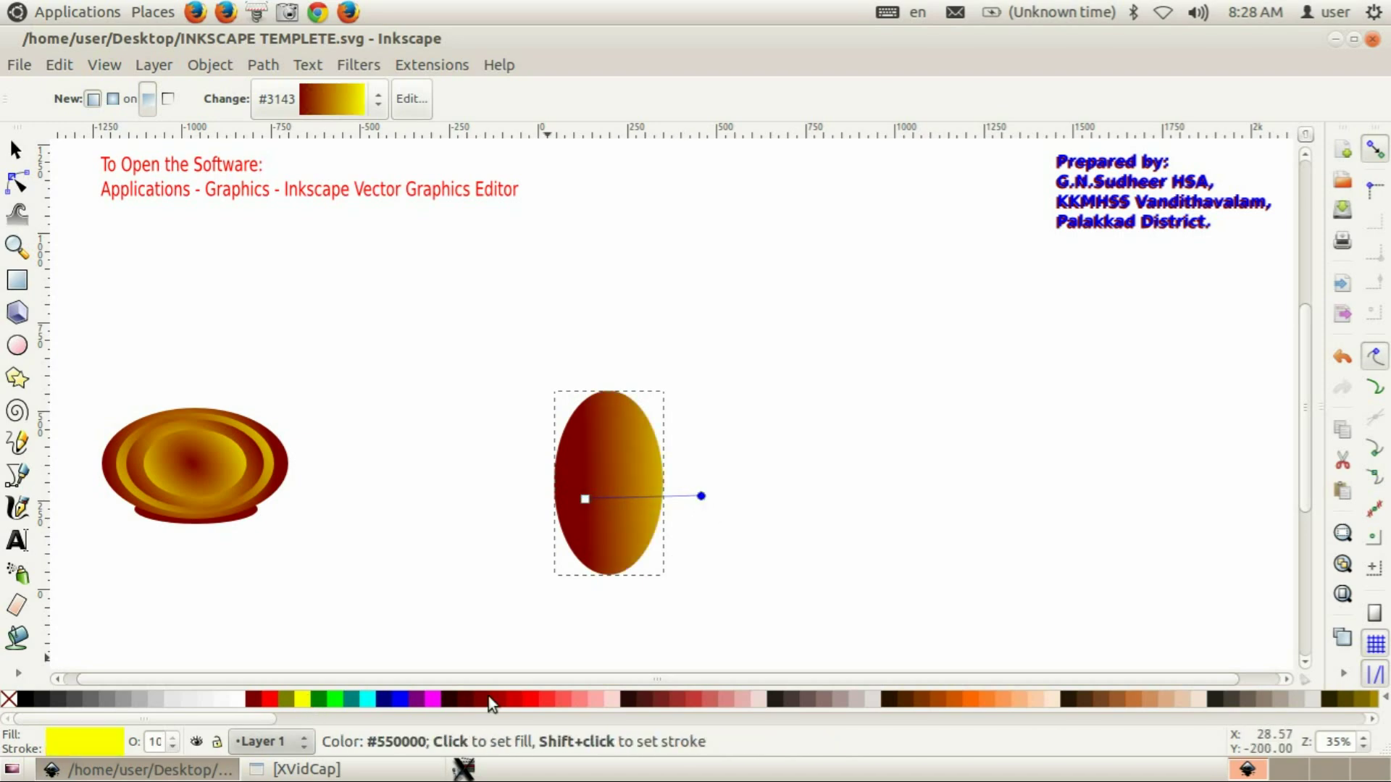
{"action": "left_click_drag", "start_coordinate": [701, 496], "coordinate": [681, 497]}
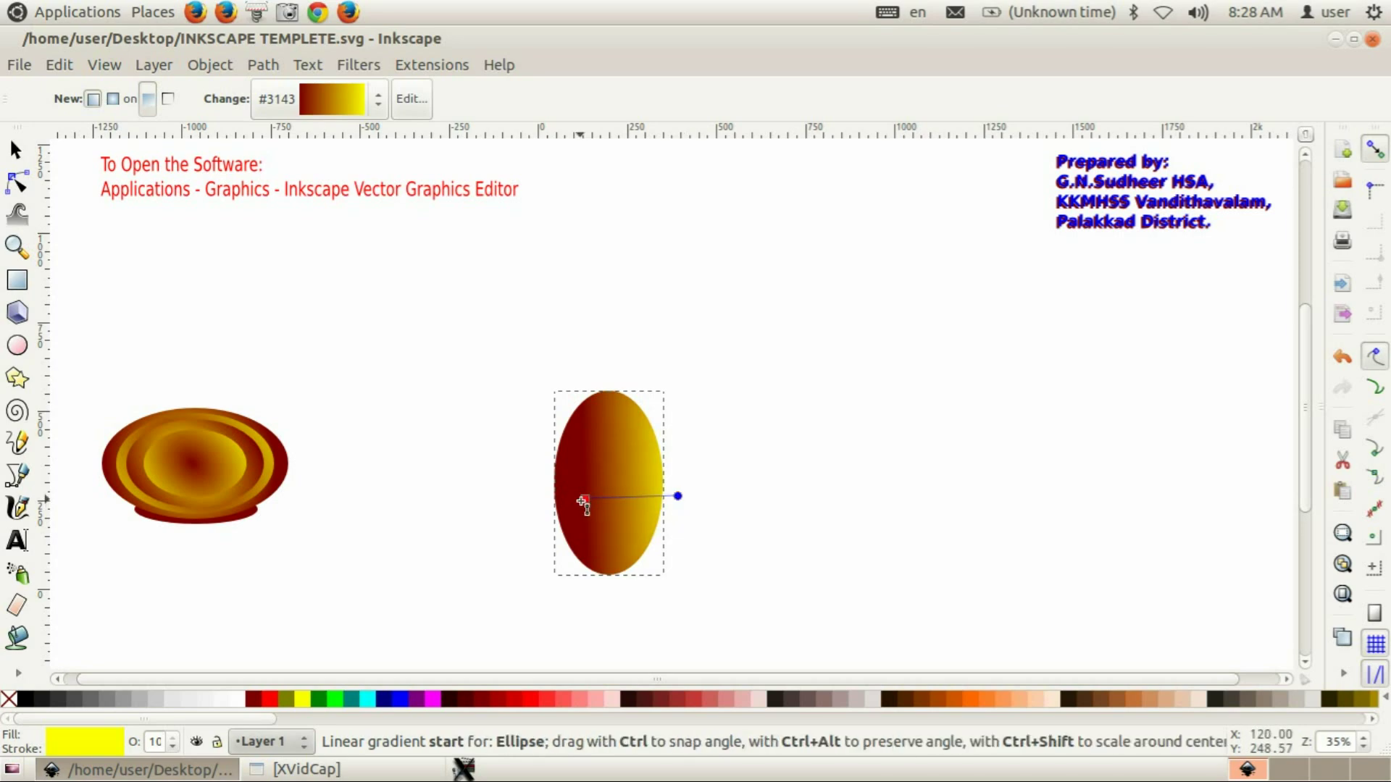
{"action": "left_click_drag", "start_coordinate": [584, 500], "coordinate": [575, 501]}
{"action": "left_click", "coordinate": [573, 501]}
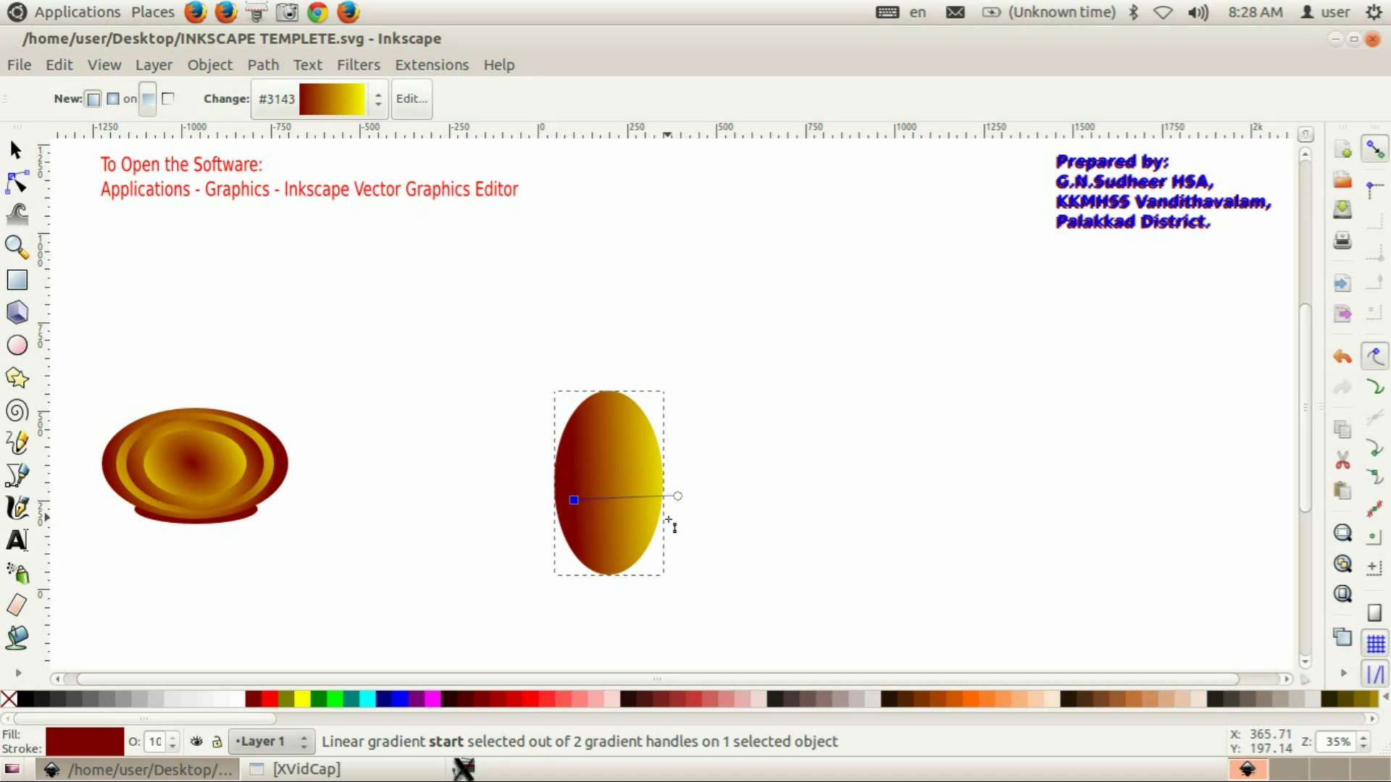
{"action": "left_click", "coordinate": [16, 153]}
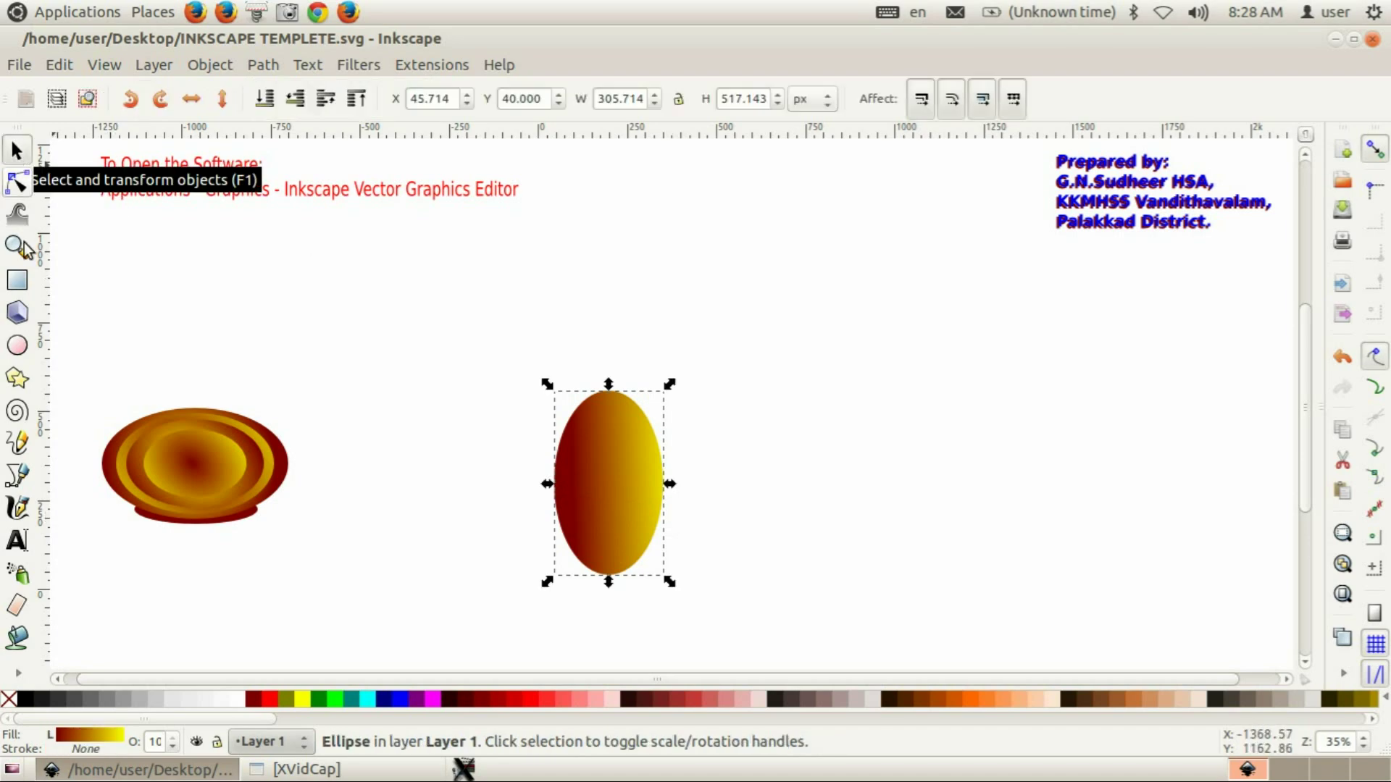
- Draw a wide yellow ellipse about 814 × 300 px across the upper half of the tall gradient ellipse
{"action": "left_click", "coordinate": [16, 348]}
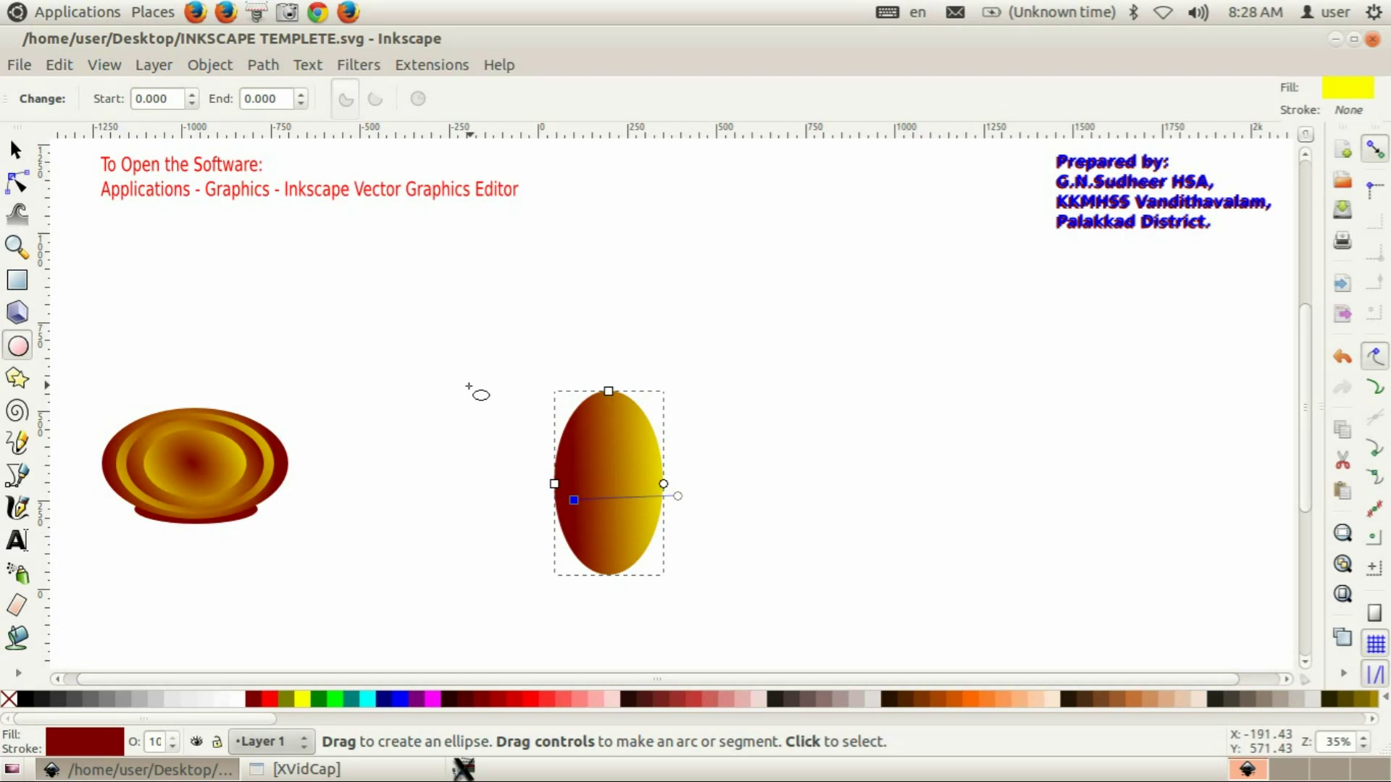
{"action": "left_click_drag", "start_coordinate": [468, 386], "coordinate": [760, 495]}
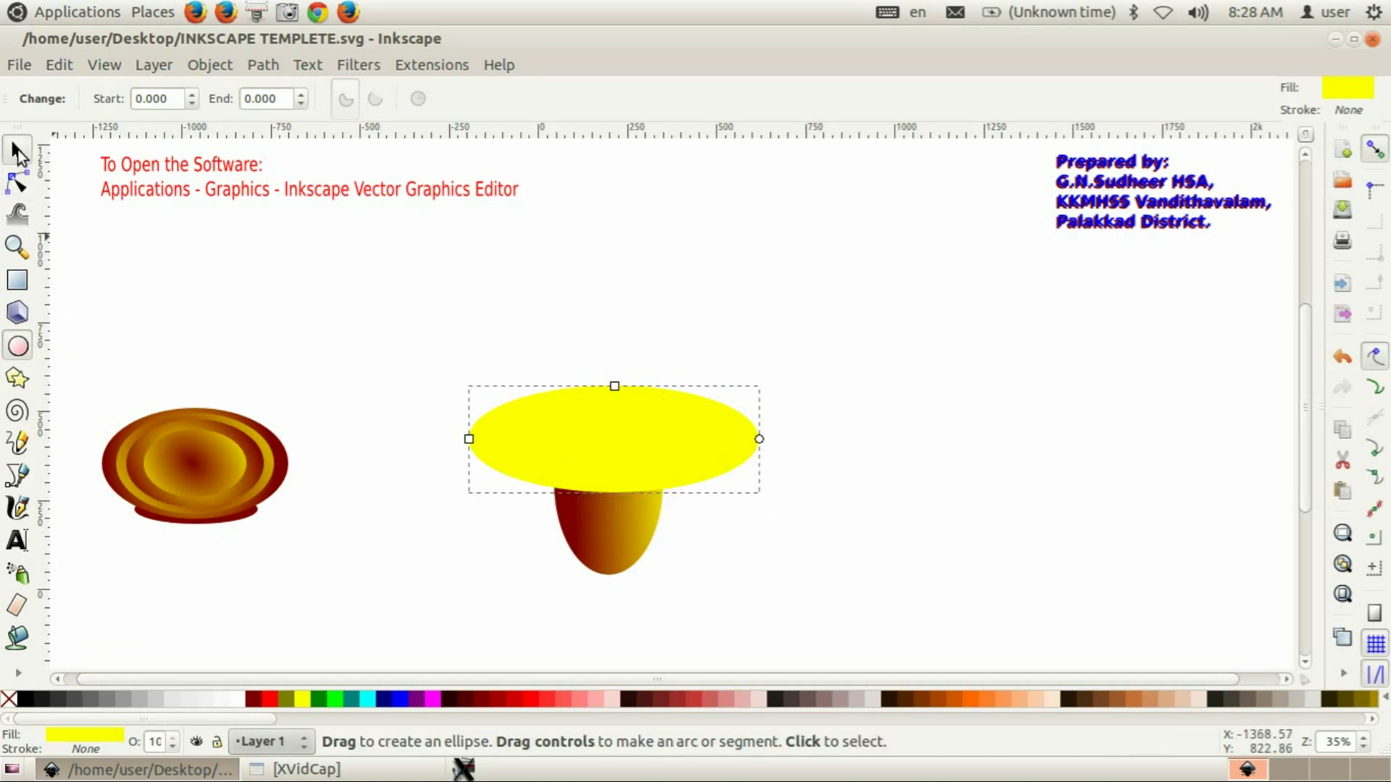
{"action": "left_click", "coordinate": [17, 152]}
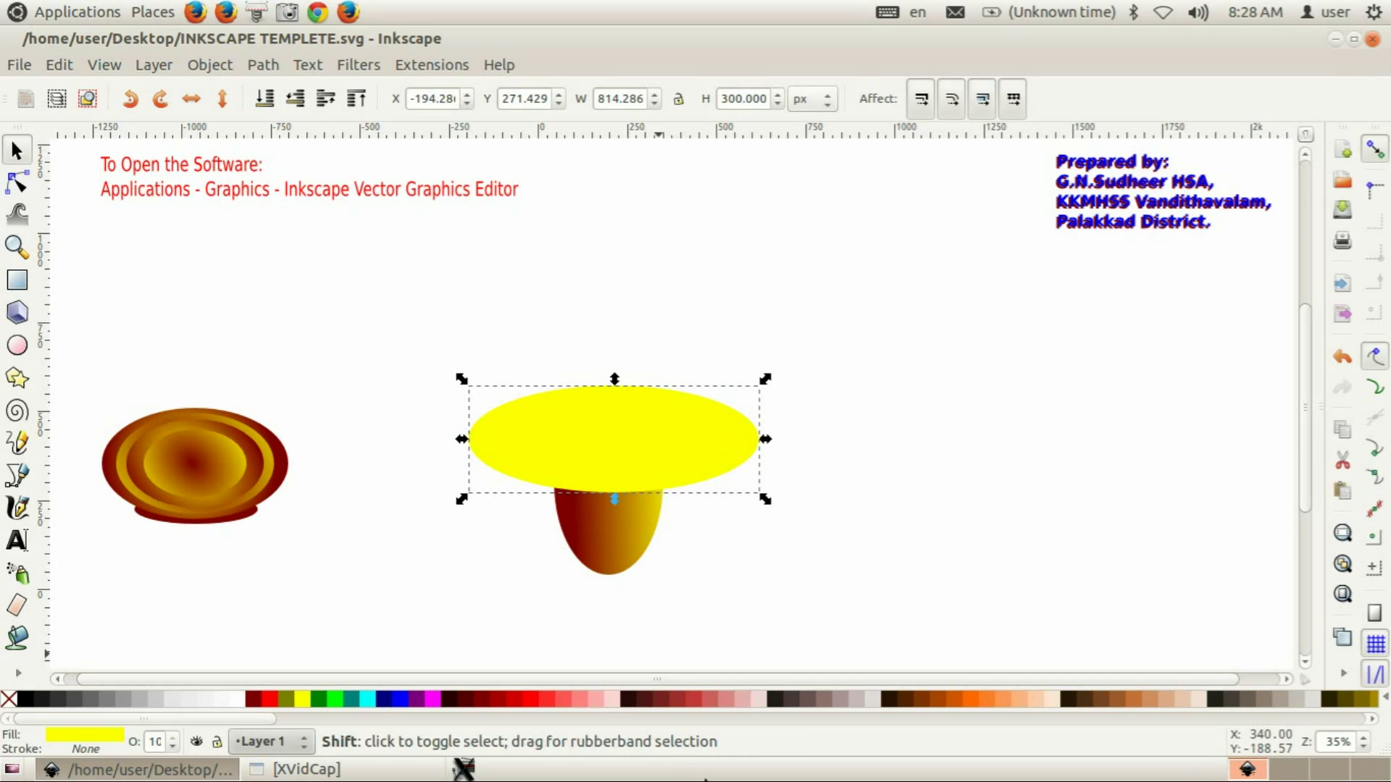
- Subtract the wide ellipse from the tall one with Difference, and move the remaining cup shape up and to the left
{"action": "left_click", "coordinate": [620, 538], "text": "shift"}
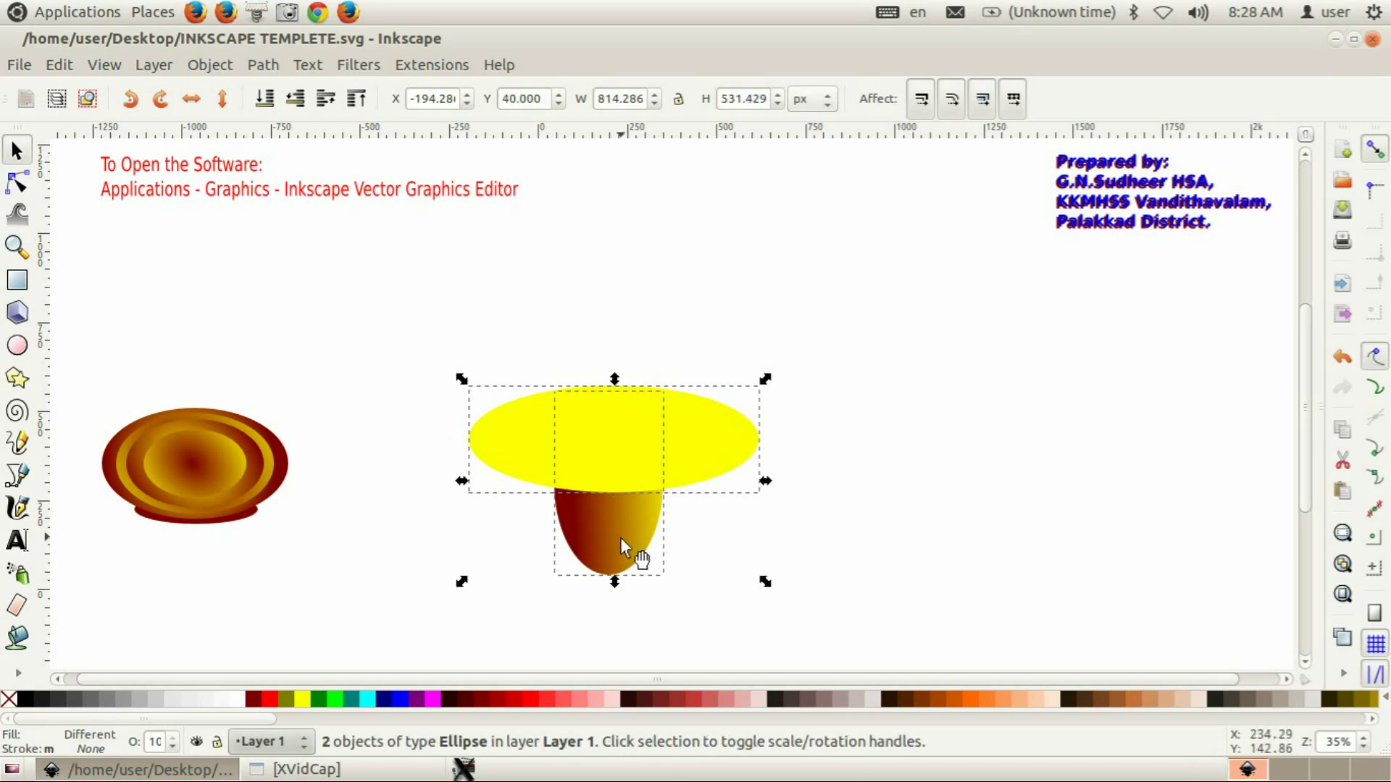
{"action": "left_click", "coordinate": [259, 66]}
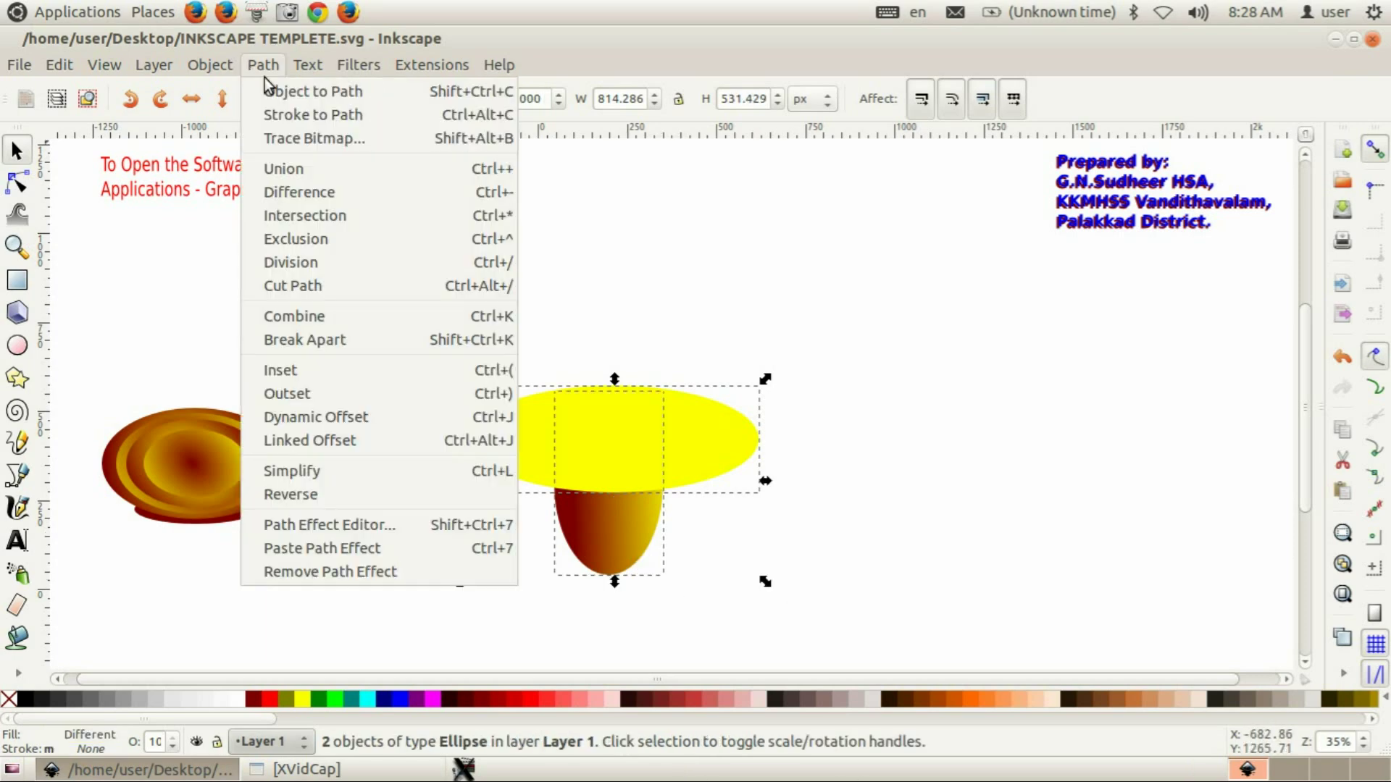
{"action": "left_click", "coordinate": [298, 194]}
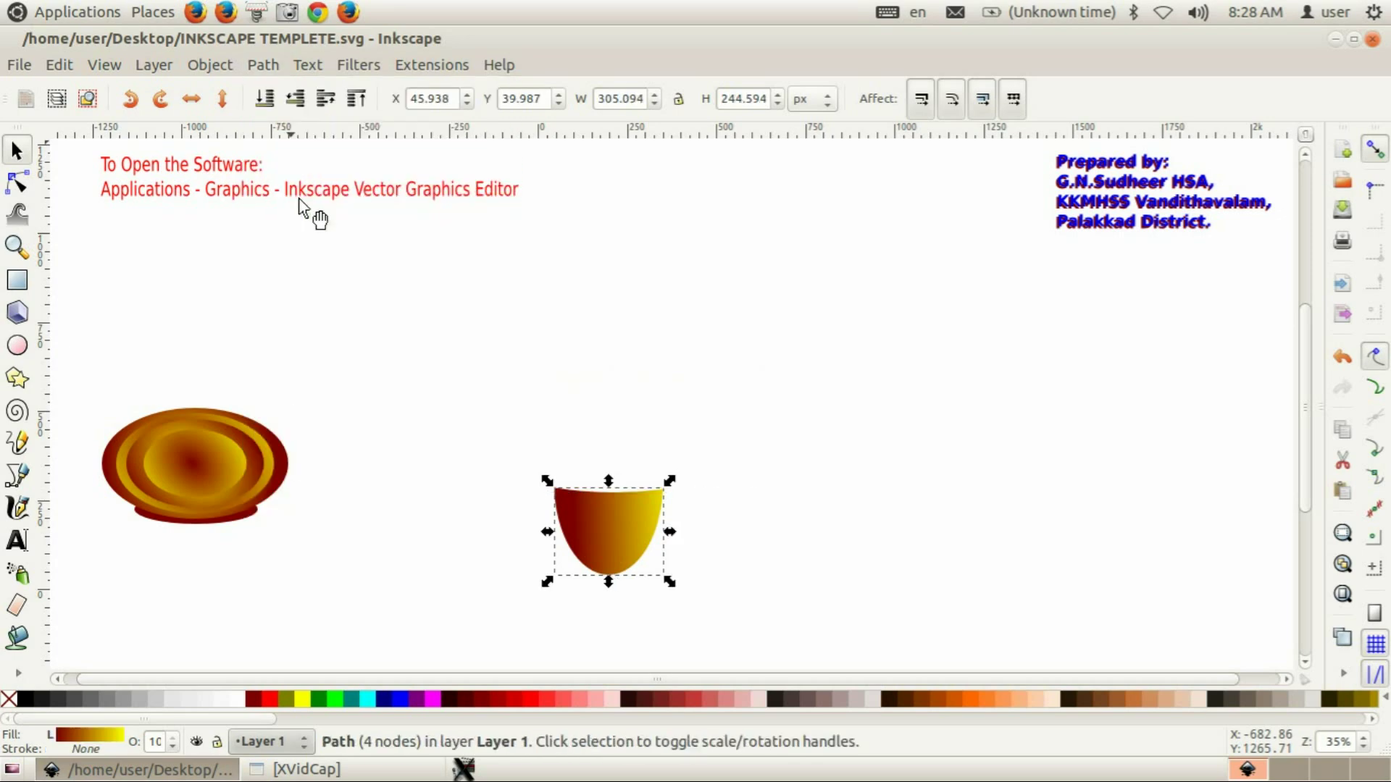
{"action": "left_click_drag", "start_coordinate": [522, 447], "coordinate": [552, 449]}
{"action": "left_click", "coordinate": [555, 554]}
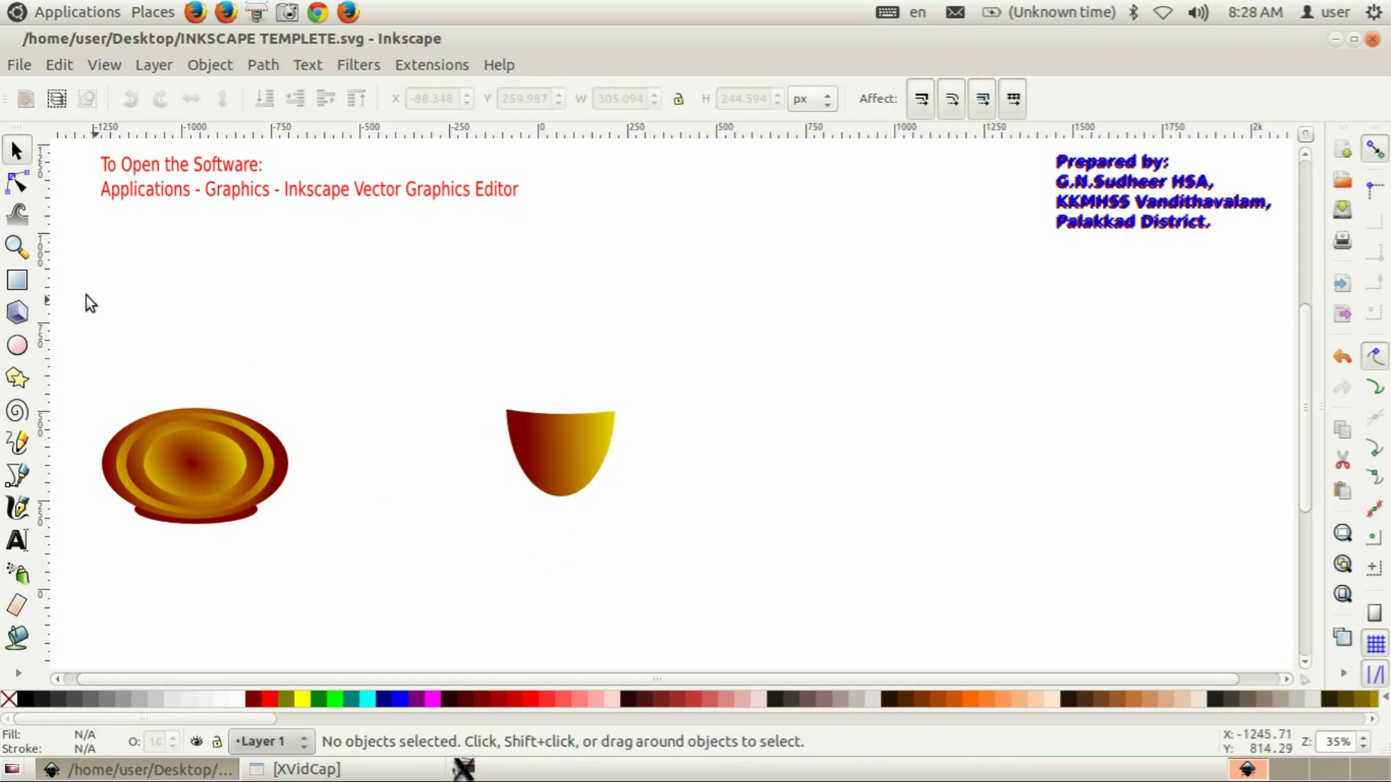
- Draw a flat yellow ellipse about 309 px wide over the cup's opening and stretch it upward to about 46 px high
{"action": "left_click", "coordinate": [19, 347]}
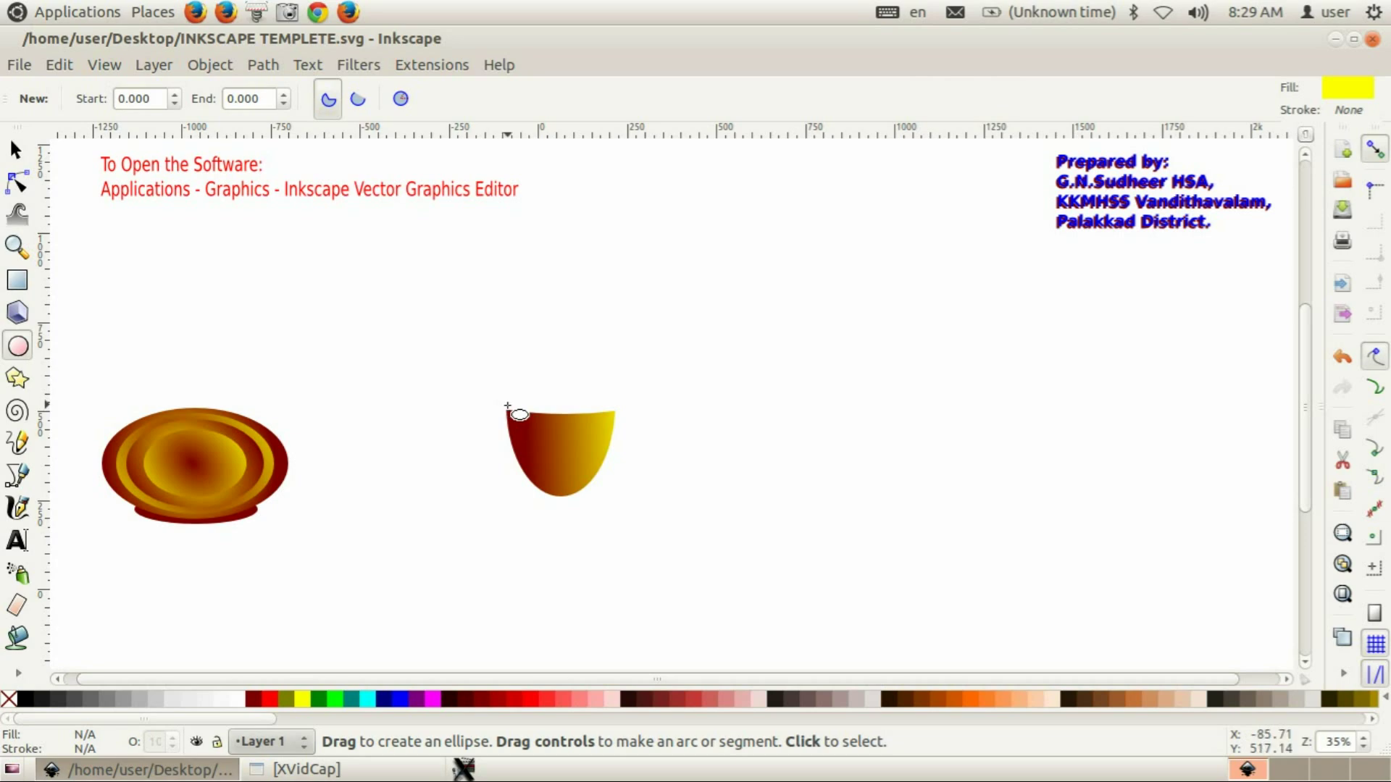
{"action": "left_click_drag", "start_coordinate": [508, 407], "coordinate": [618, 416]}
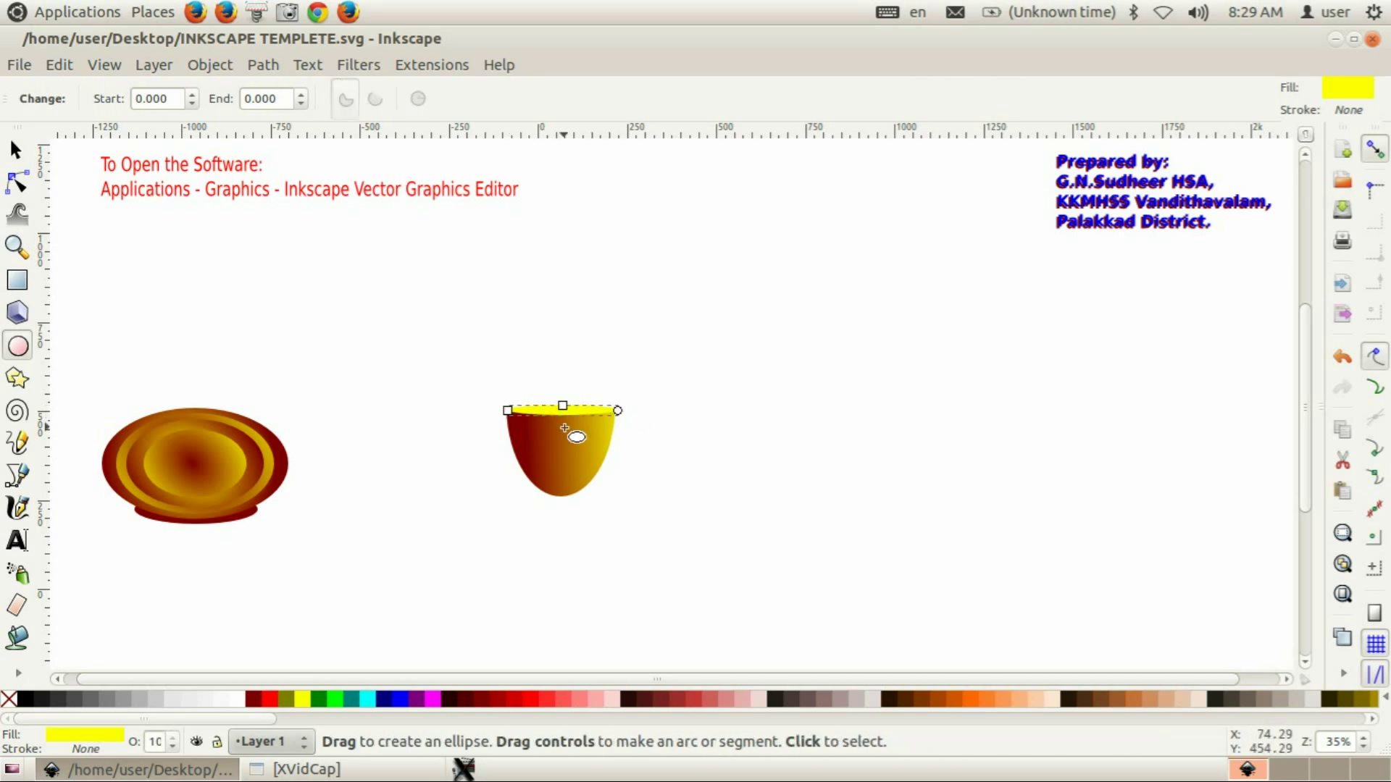
{"action": "left_click", "coordinate": [15, 150]}
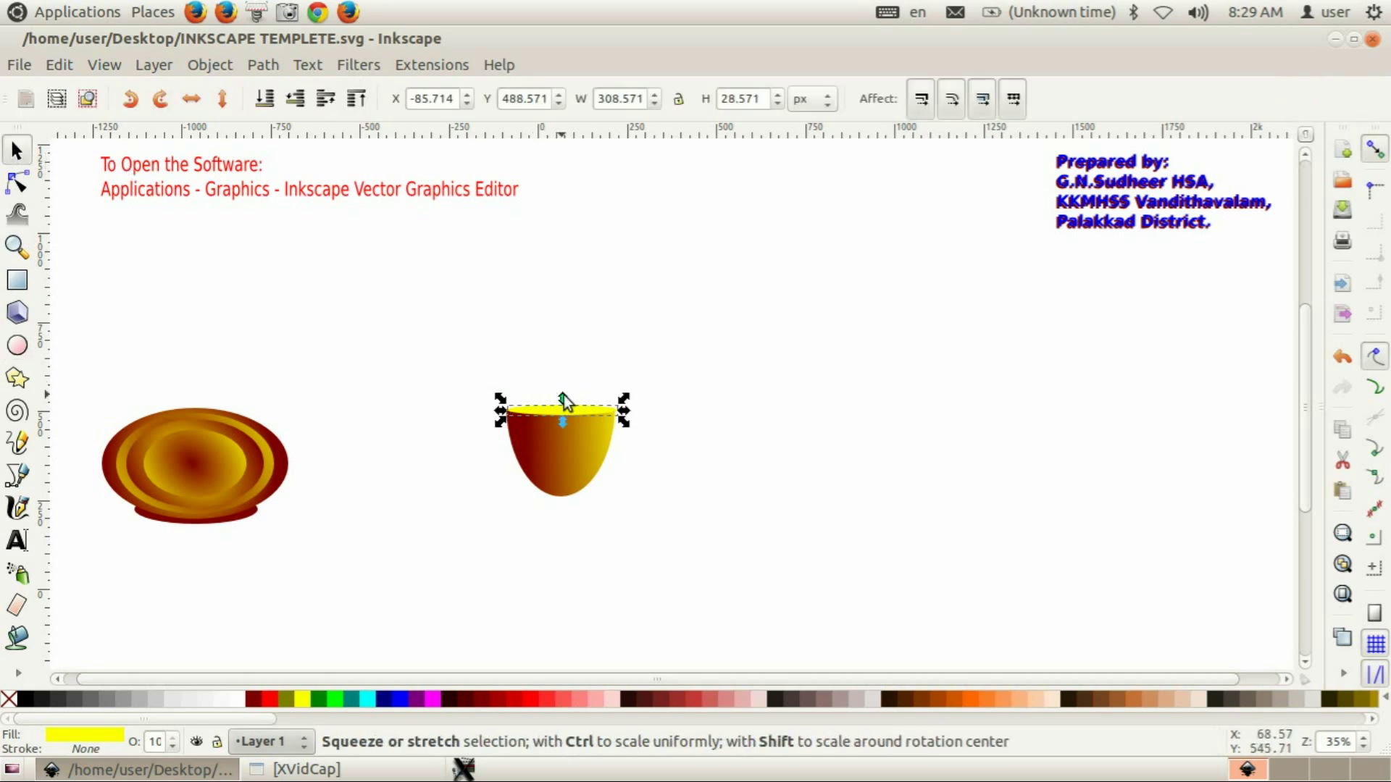
{"action": "left_click_drag", "start_coordinate": [564, 394], "coordinate": [562, 388]}
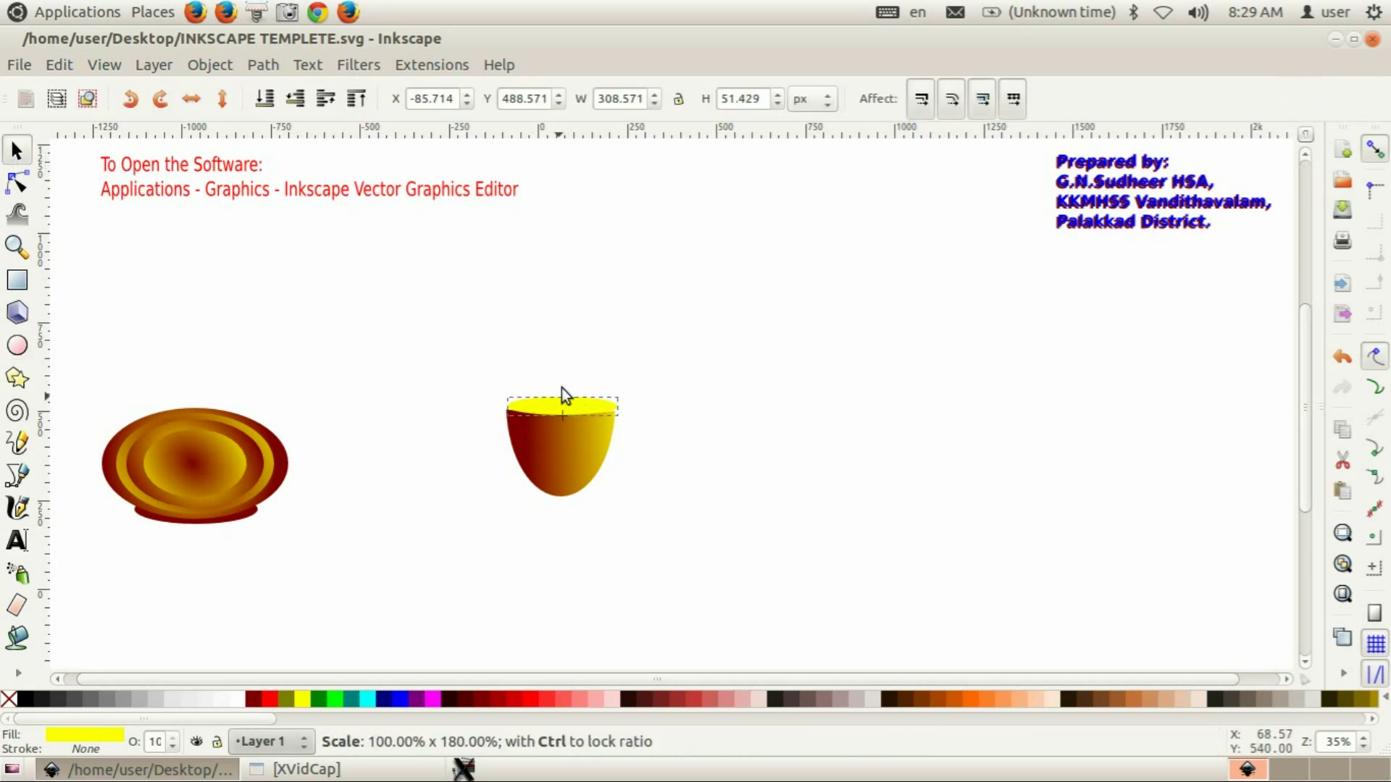
{"action": "left_click_drag", "start_coordinate": [563, 389], "coordinate": [562, 390]}
{"action": "left_click", "coordinate": [663, 455]}
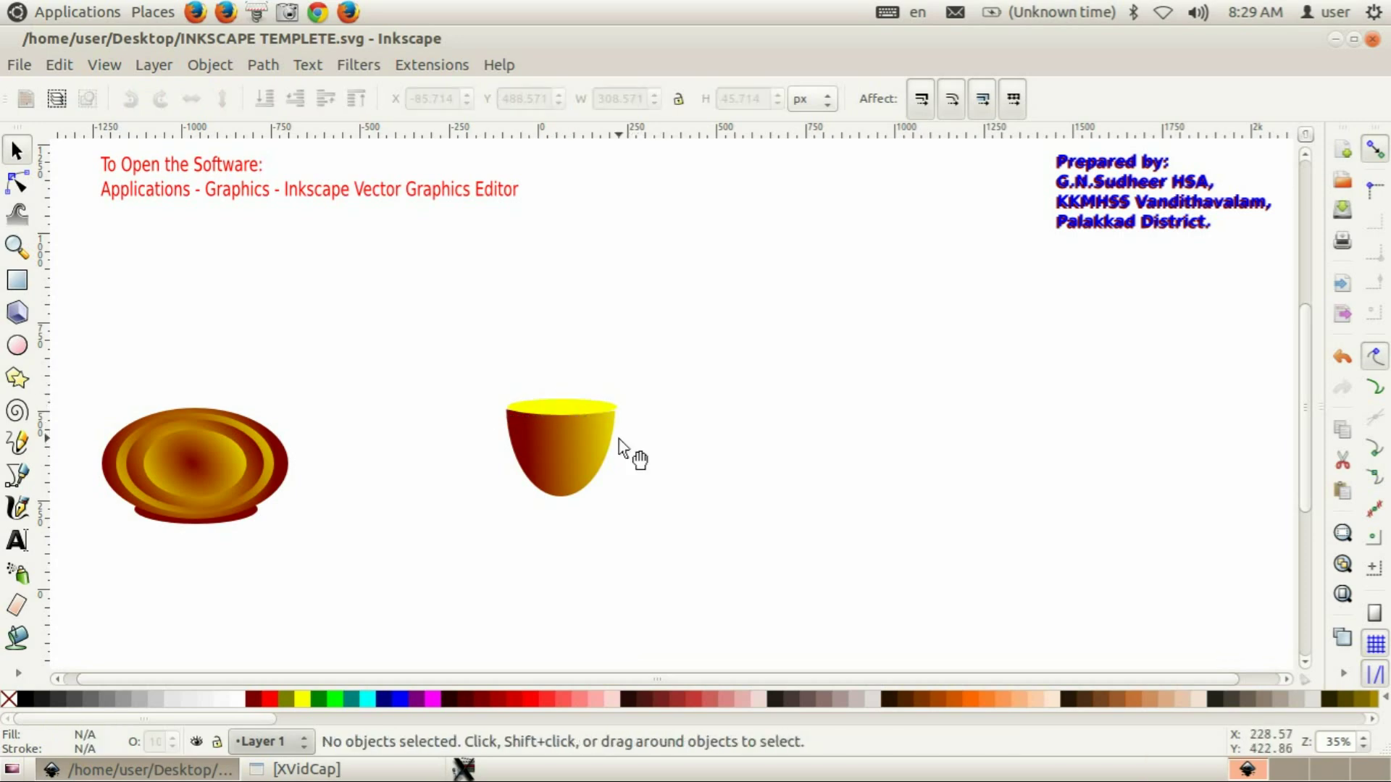
- Duplicate the yellow rim ellipse, shrinking the copy around its center to about 286 × 40 px and filling it white
{"action": "left_click", "coordinate": [558, 406]}
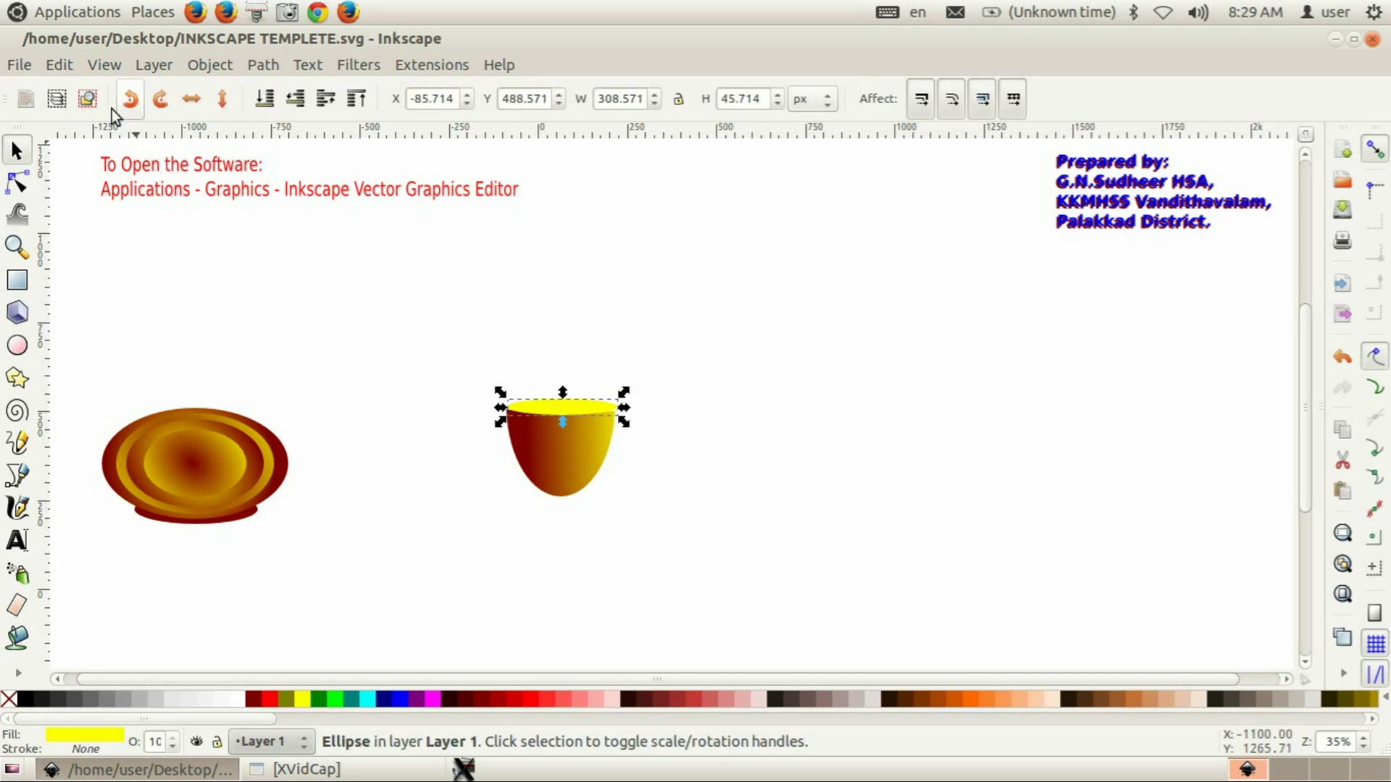
{"action": "left_click", "coordinate": [59, 65]}
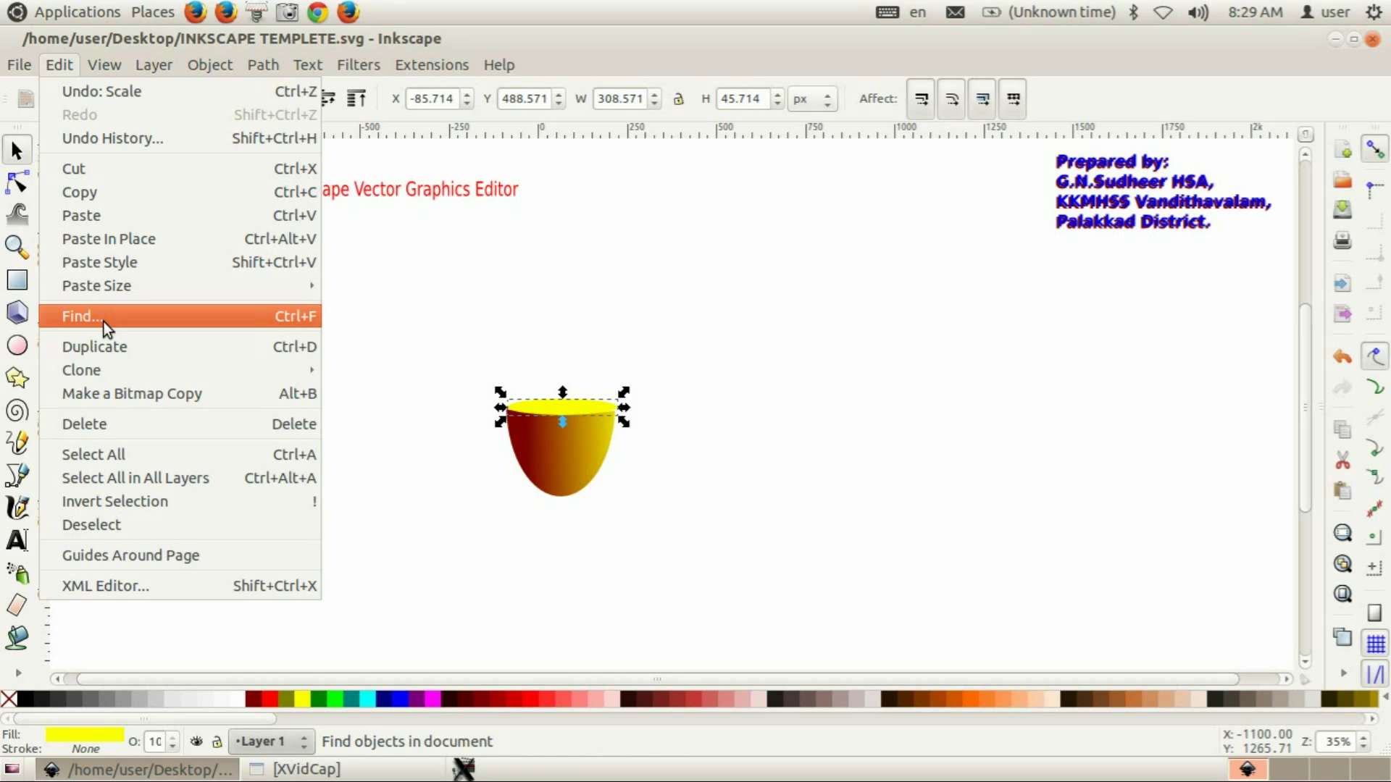
{"action": "left_click", "coordinate": [107, 346]}
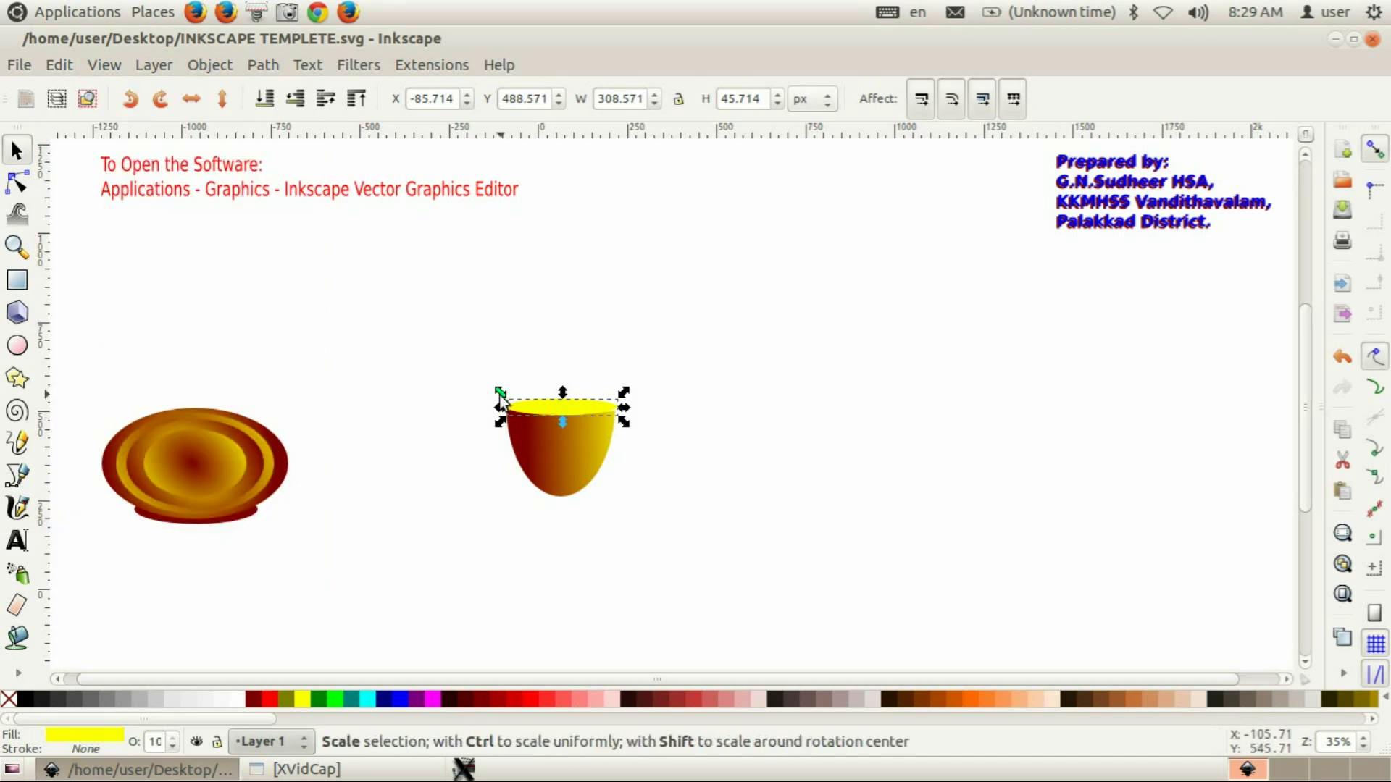
{"action": "left_click_drag", "start_coordinate": [500, 395], "coordinate": [505, 403]}
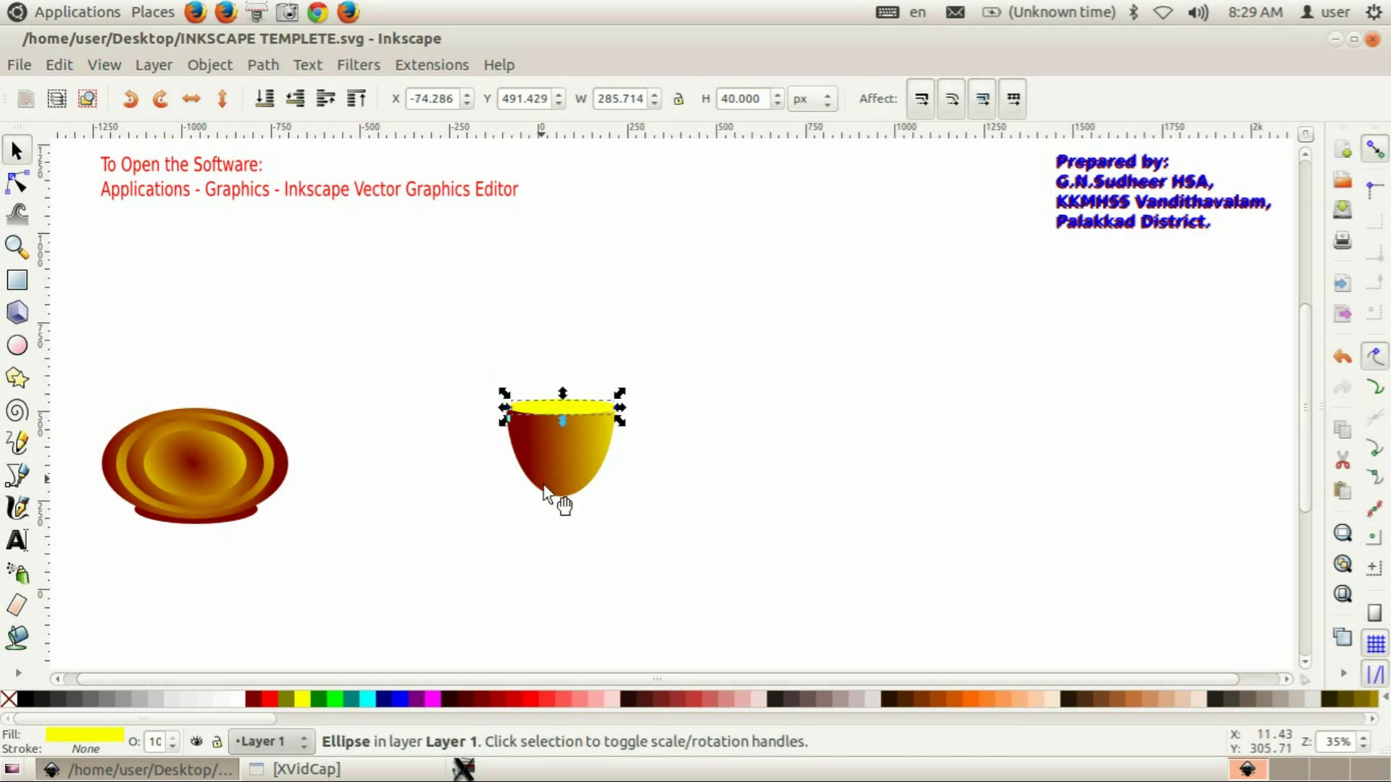
{"action": "left_click", "coordinate": [241, 703]}
{"action": "left_click", "coordinate": [614, 542]}
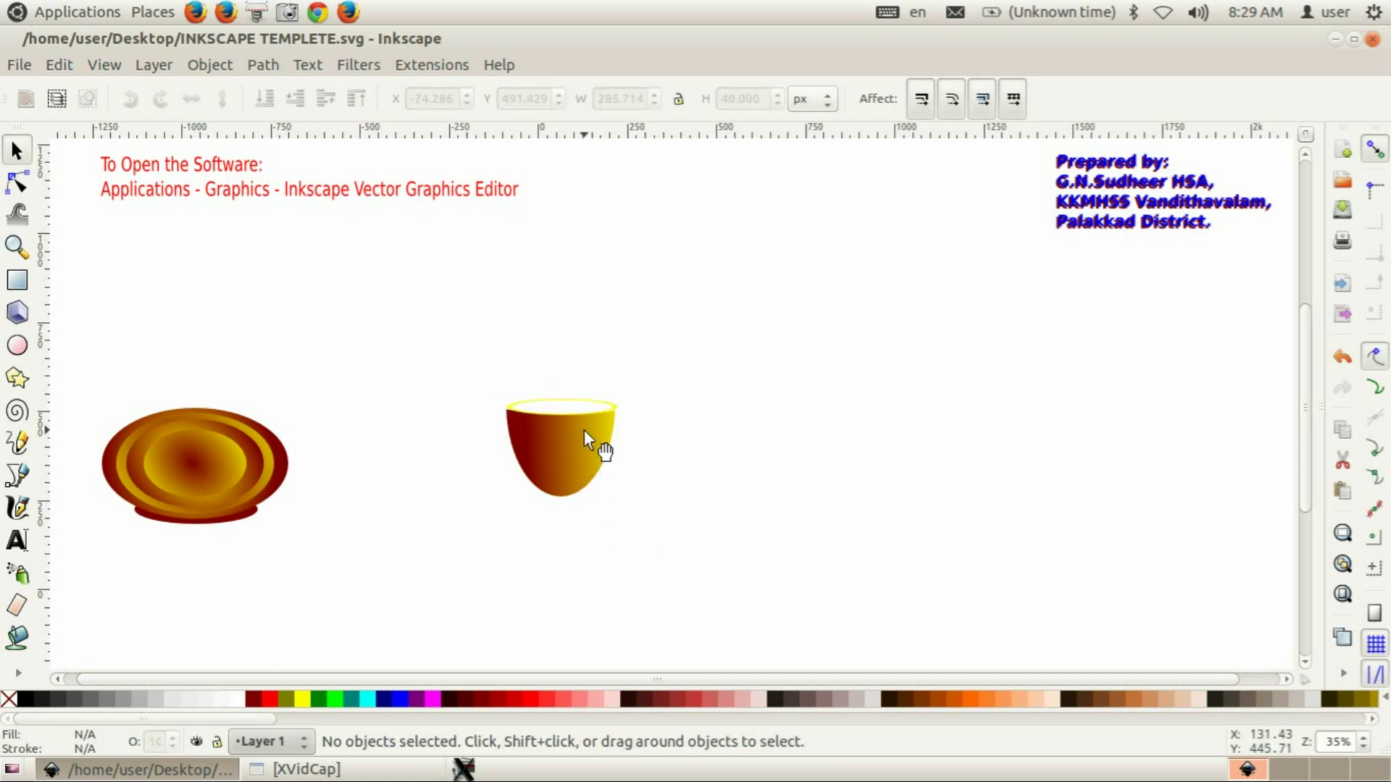
- Duplicate the white ellipse in the cup's opening, shrinking the copy to about 251 × 29 px and filling it light orange
{"action": "left_click", "coordinate": [553, 407]}
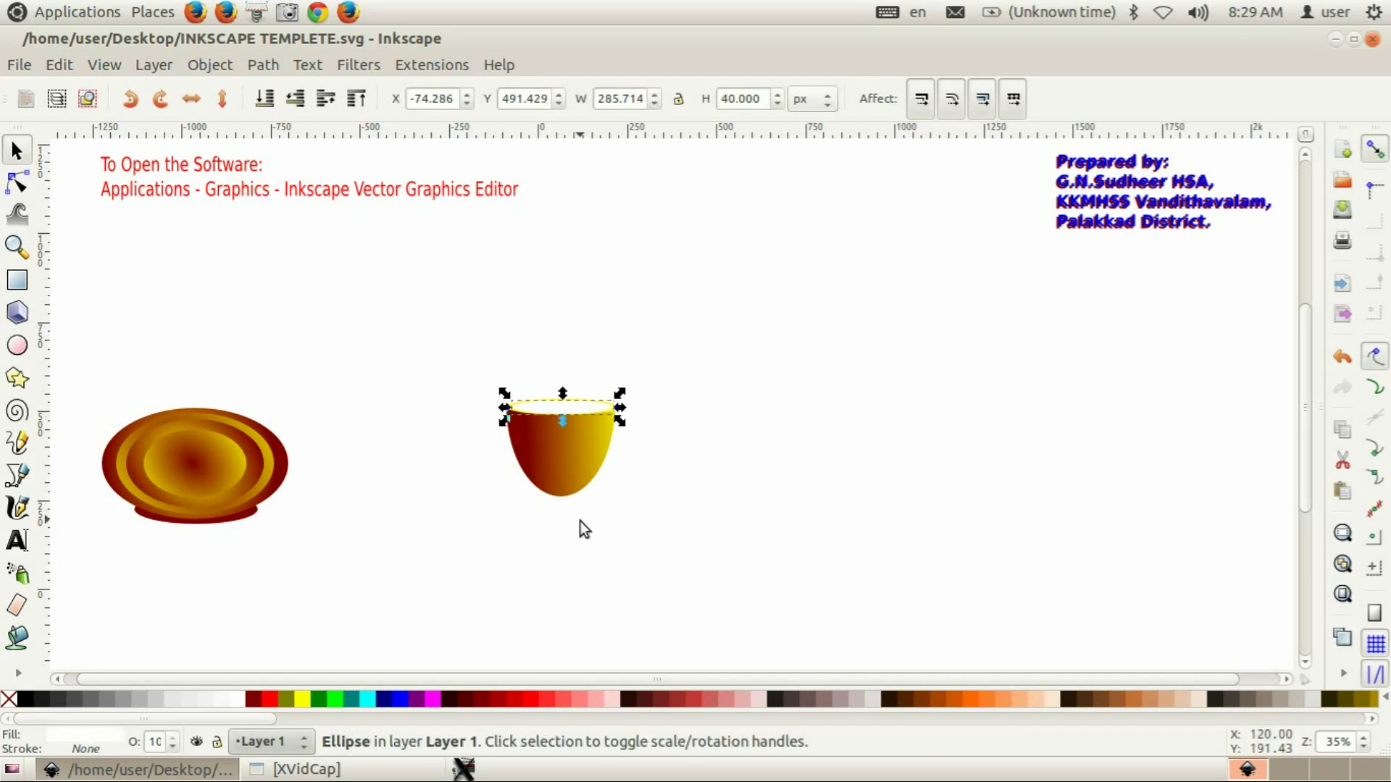
{"action": "left_click", "coordinate": [61, 65]}
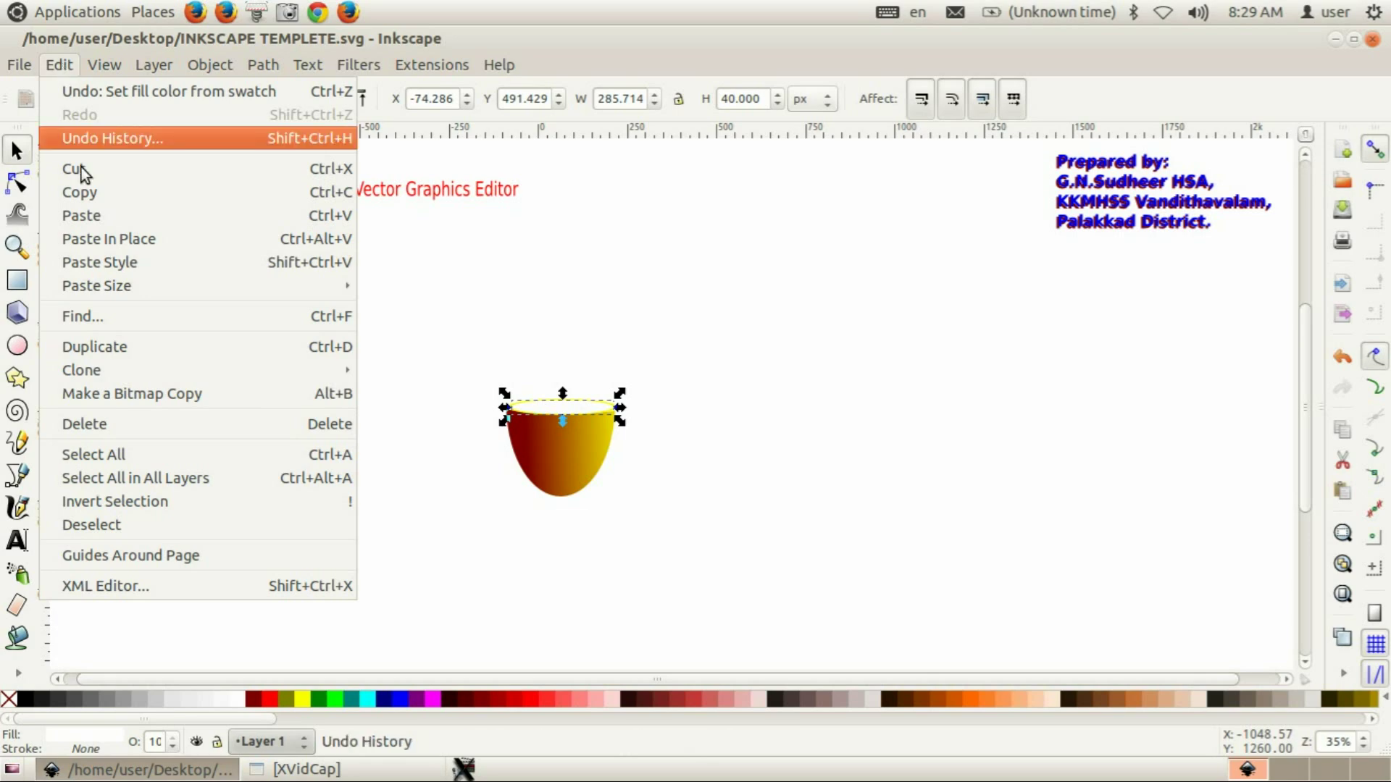
{"action": "left_click", "coordinate": [107, 346]}
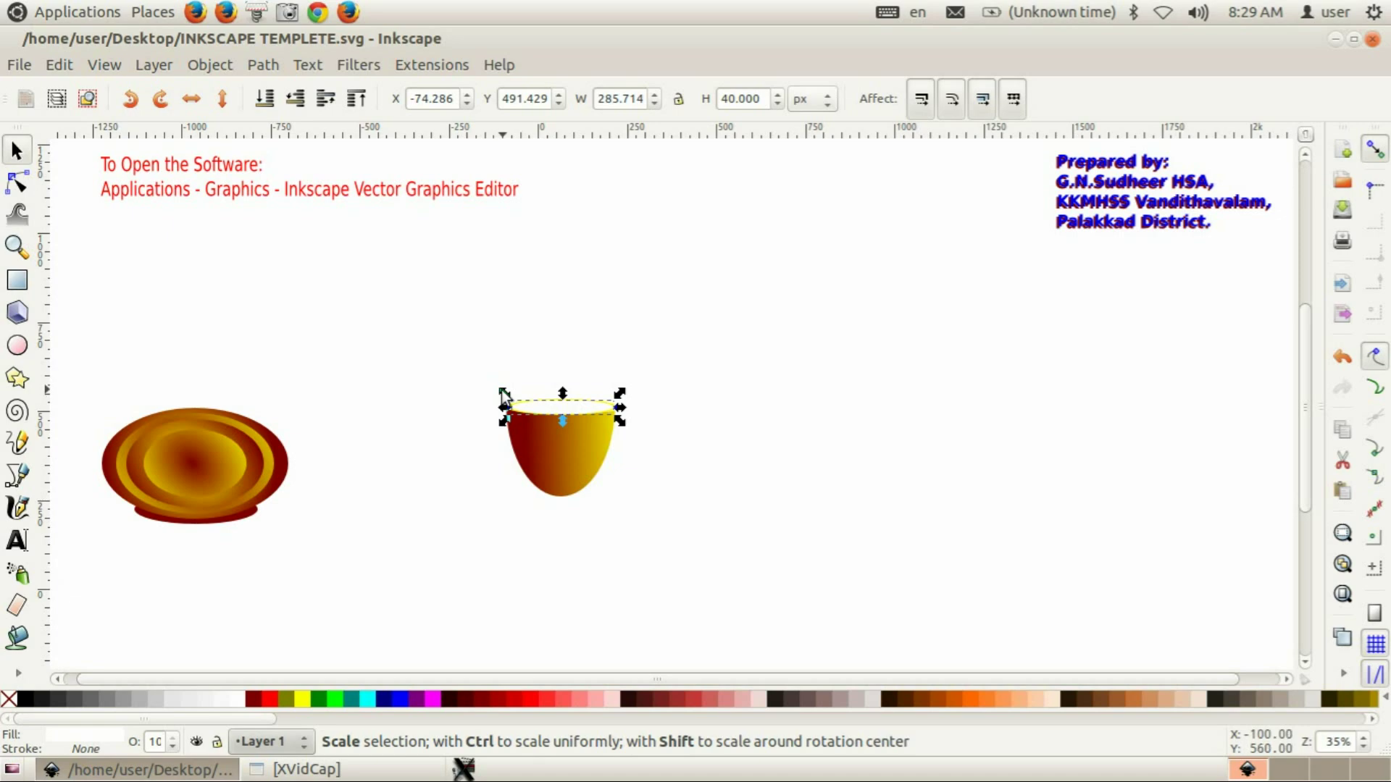
{"action": "left_click_drag", "start_coordinate": [504, 392], "coordinate": [512, 400]}
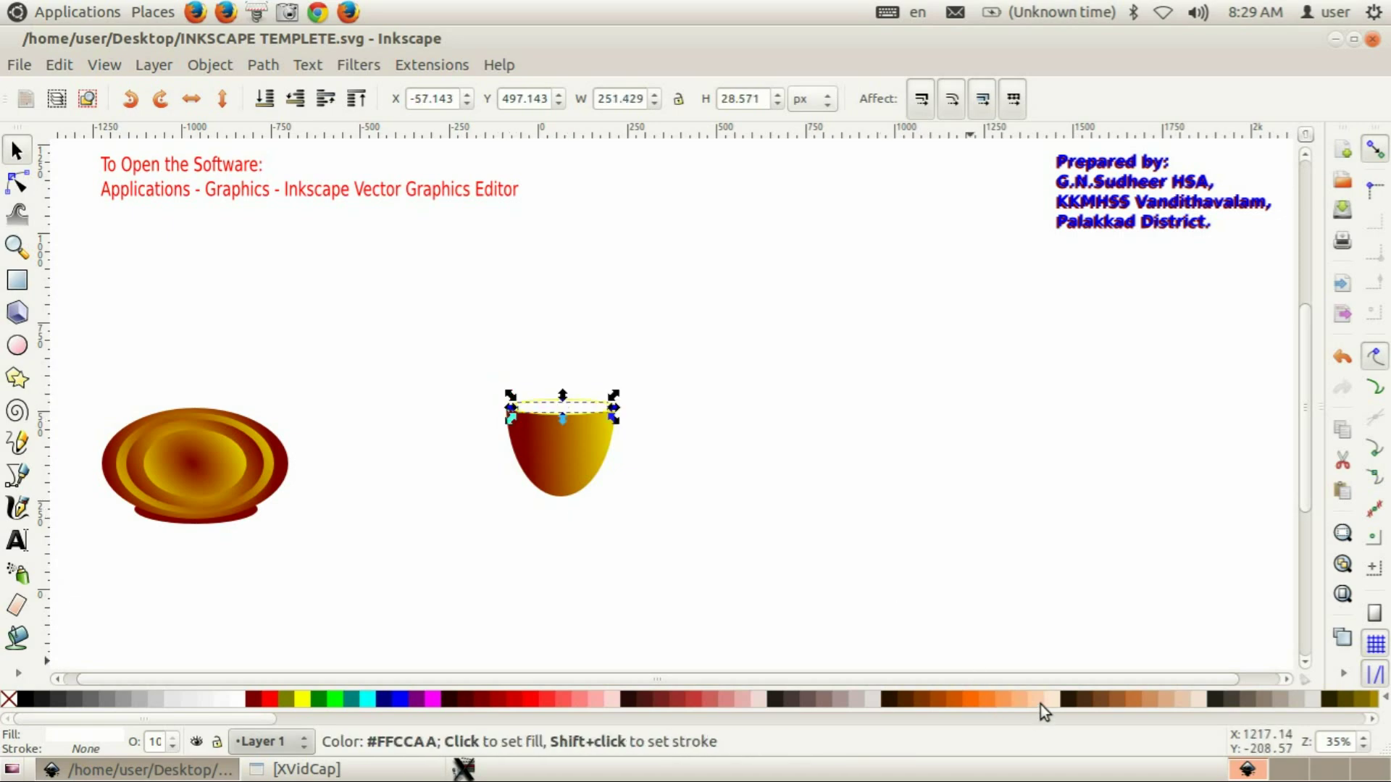
{"action": "left_click", "coordinate": [1007, 699]}
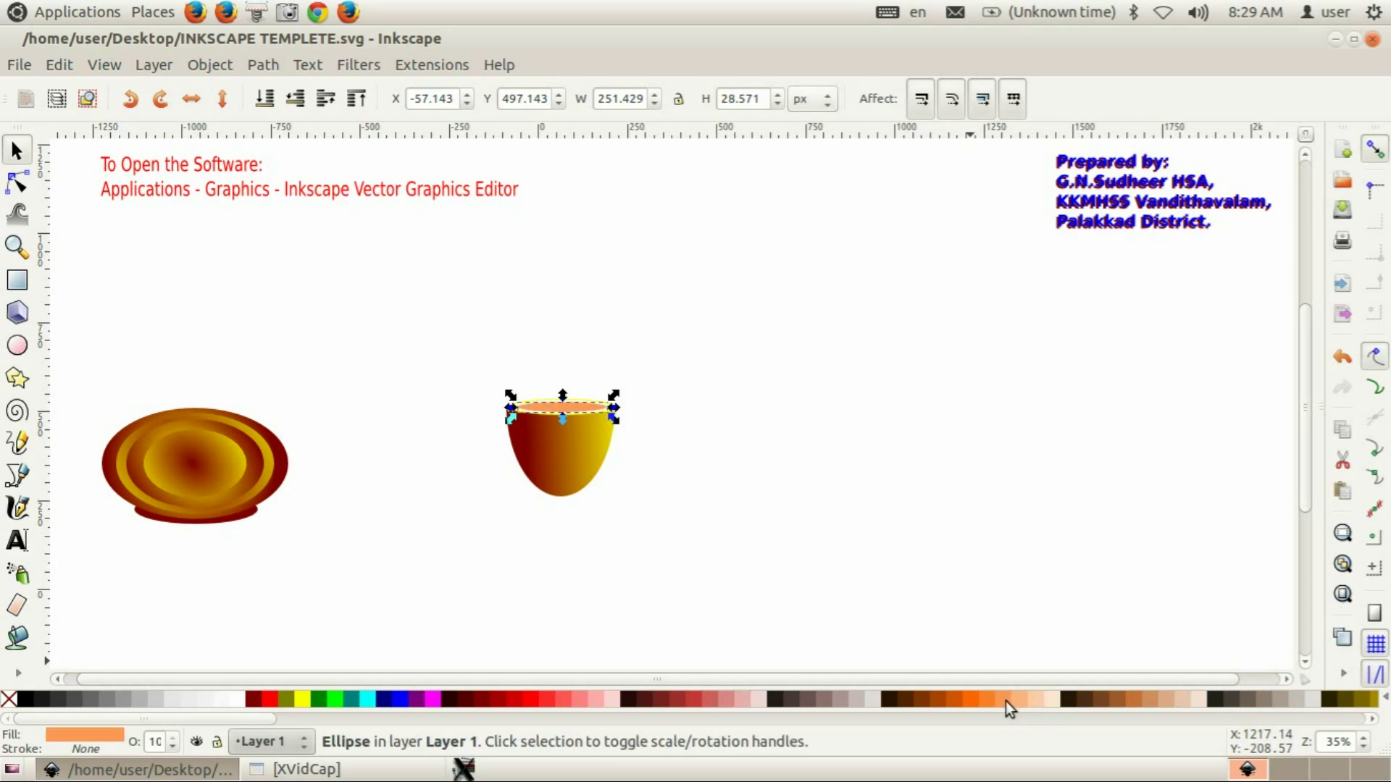
- Group the four shapes that make up the cup, its rim, interior and drink
{"action": "left_click", "coordinate": [835, 551]}
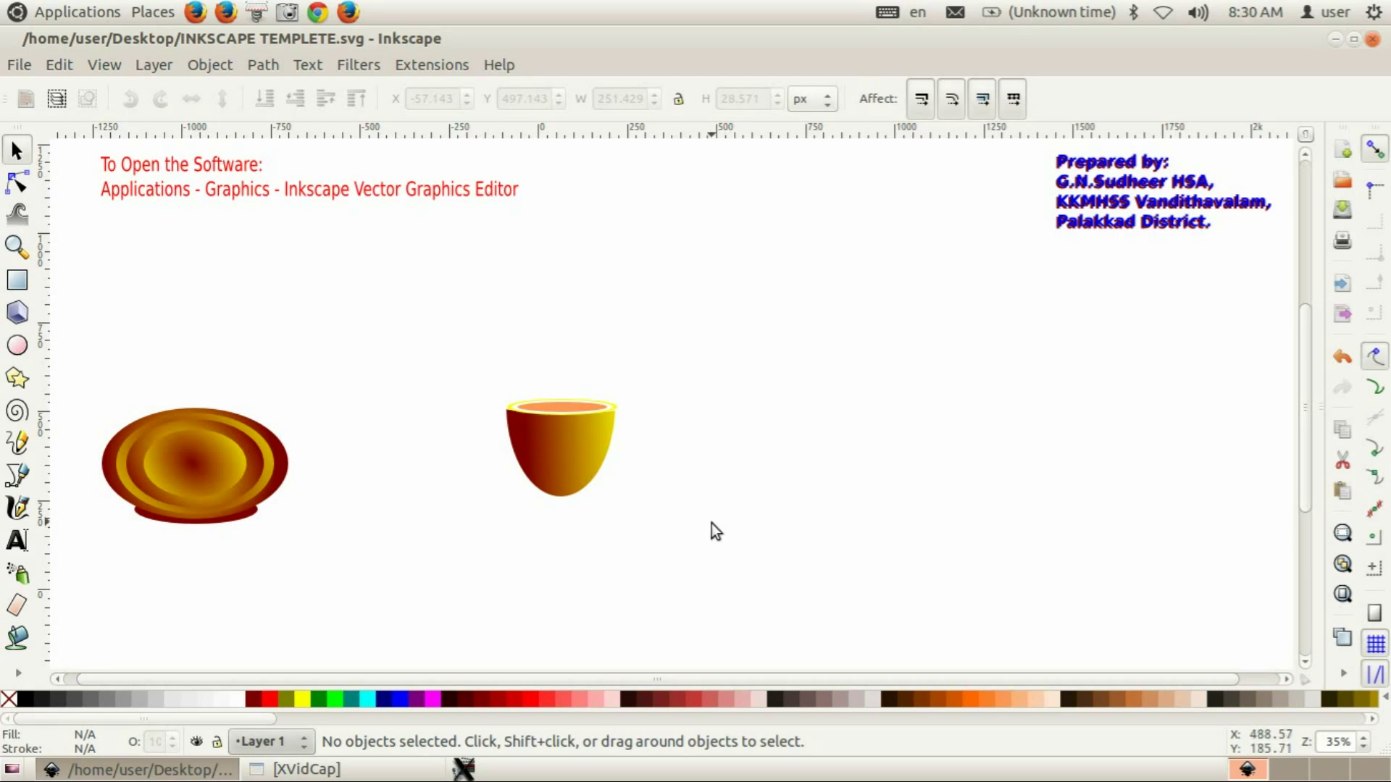
{"action": "left_click_drag", "start_coordinate": [466, 341], "coordinate": [677, 565]}
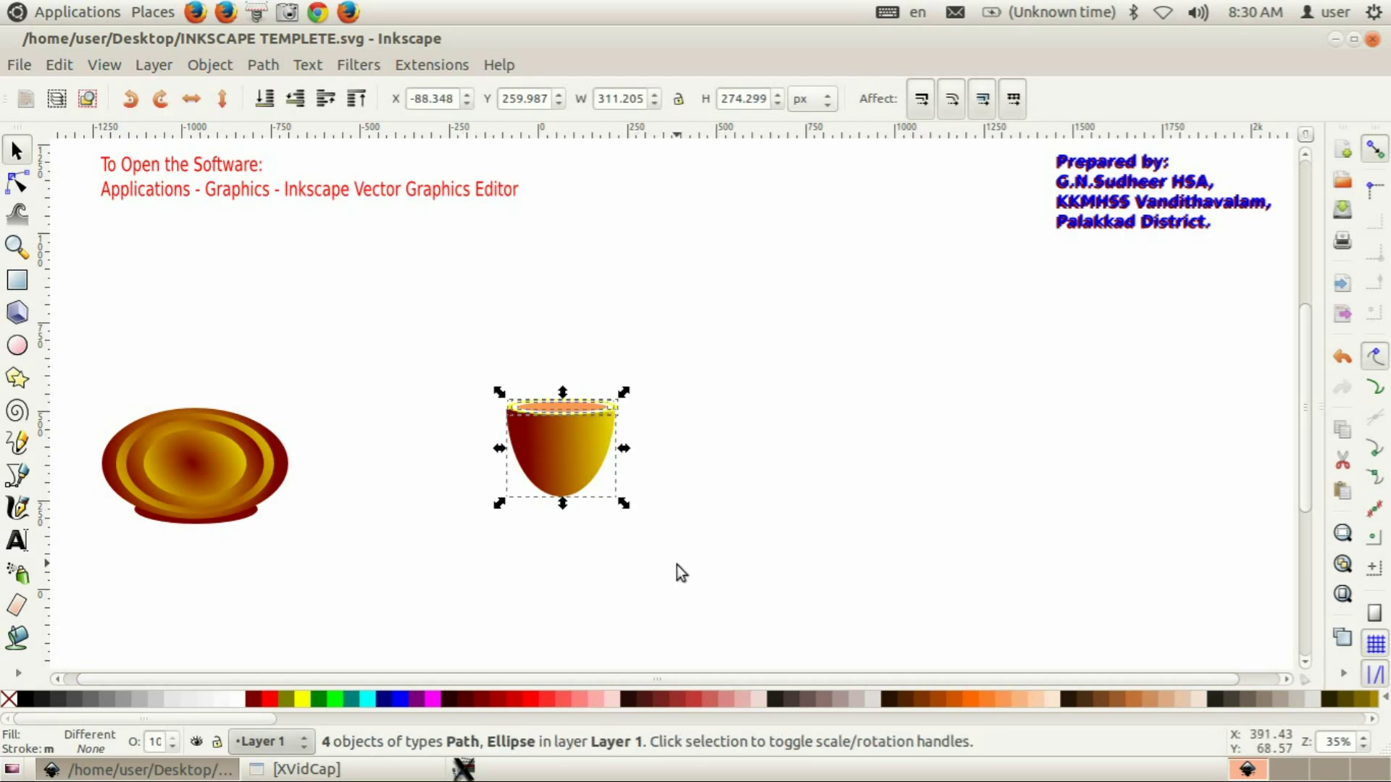
{"action": "left_click", "coordinate": [200, 66]}
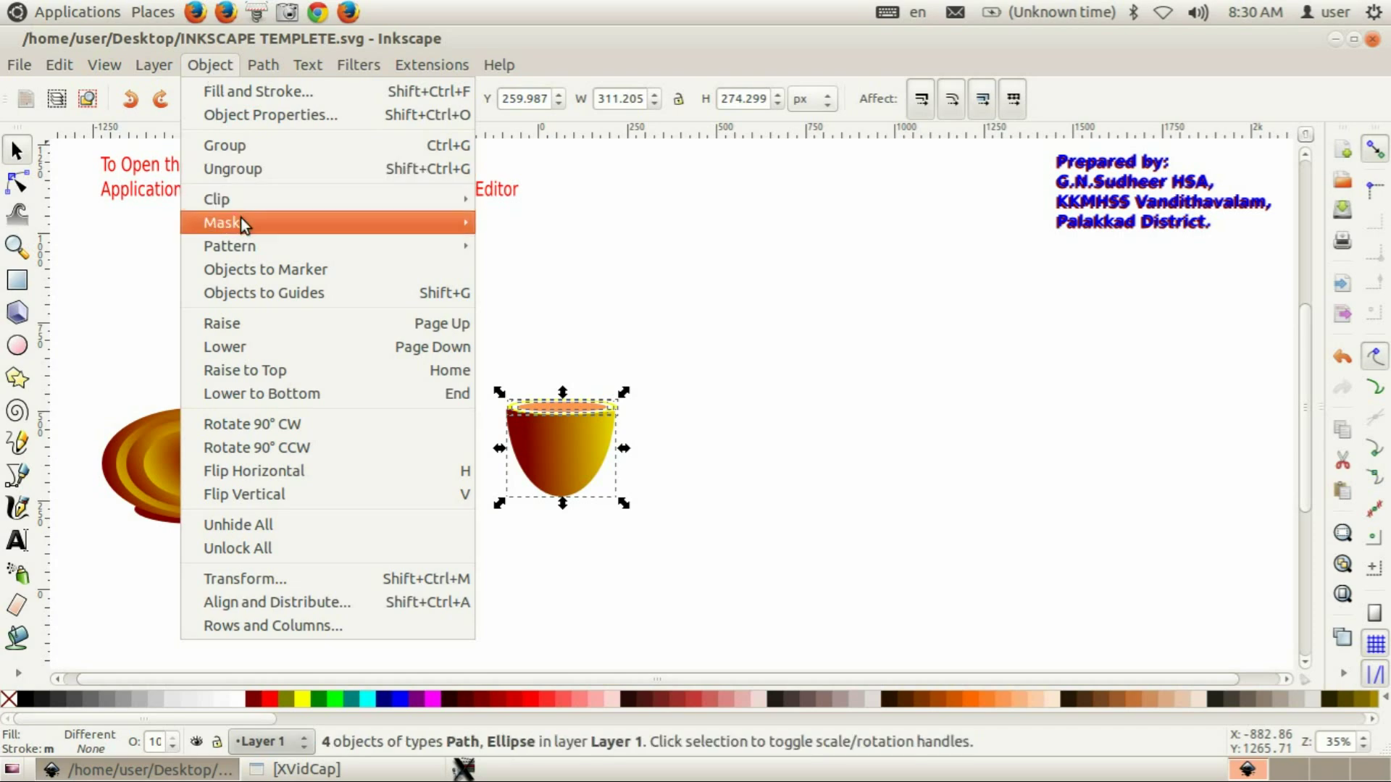
{"action": "left_click", "coordinate": [249, 147]}
{"action": "left_click", "coordinate": [739, 500]}
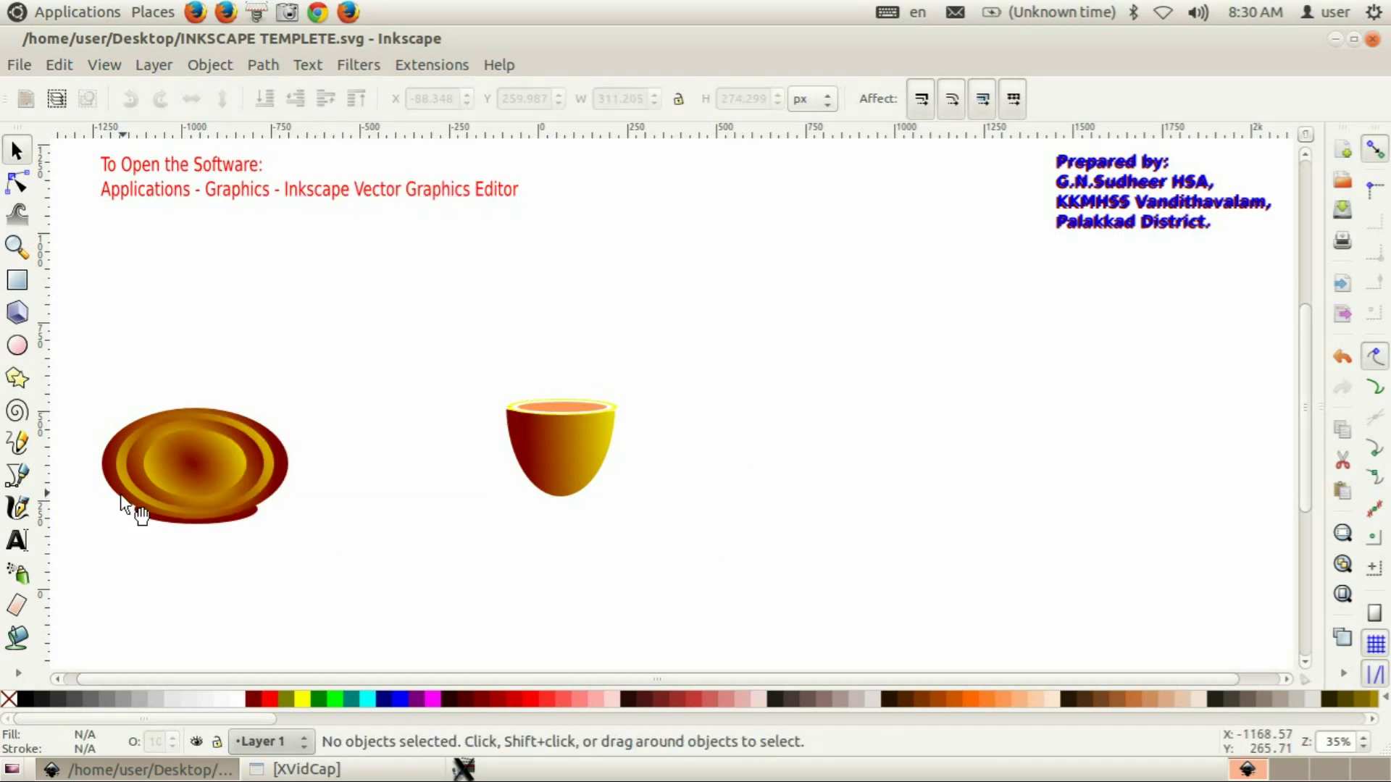
- Draw an ellipse about 434 × 209 px in the empty area well to the right of the cup and fill it maroon
{"action": "left_click", "coordinate": [17, 347]}
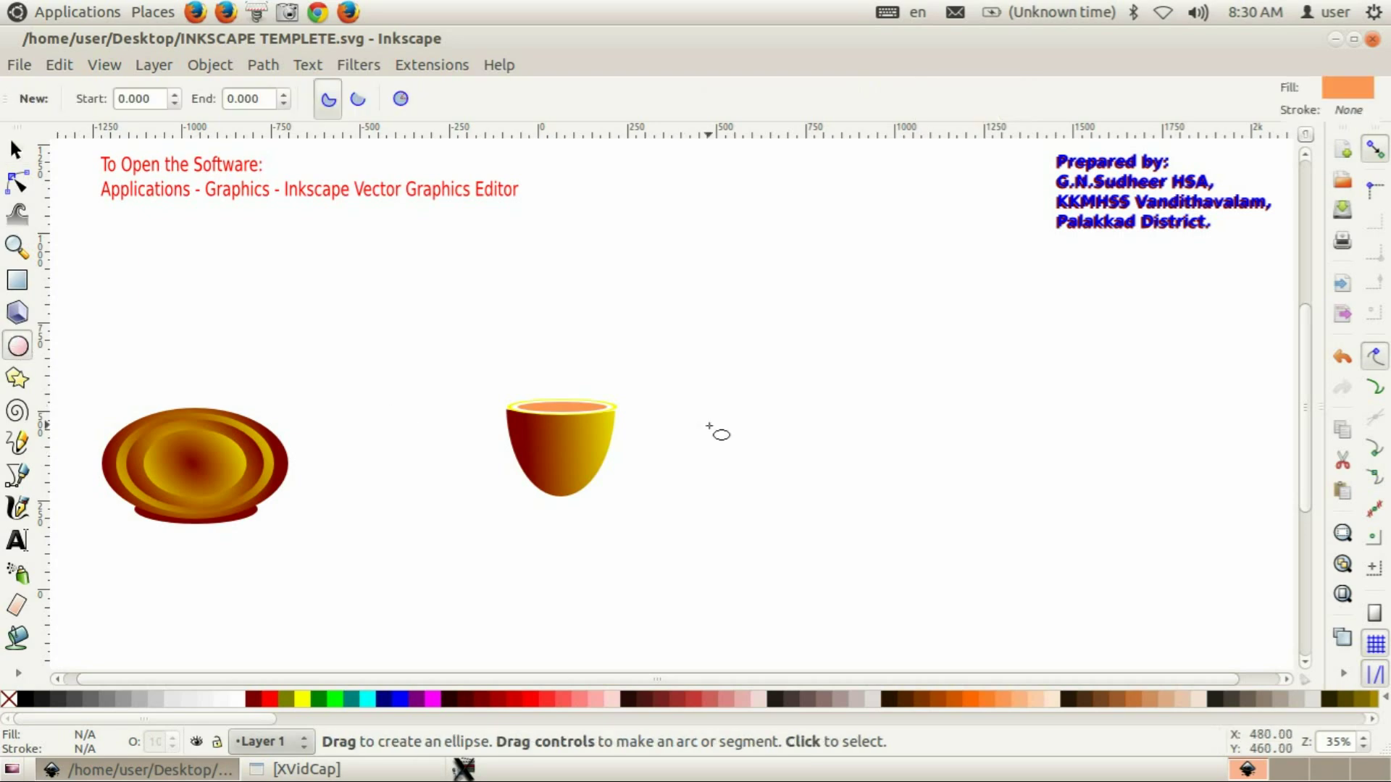
{"action": "left_click_drag", "start_coordinate": [908, 400], "coordinate": [1063, 473]}
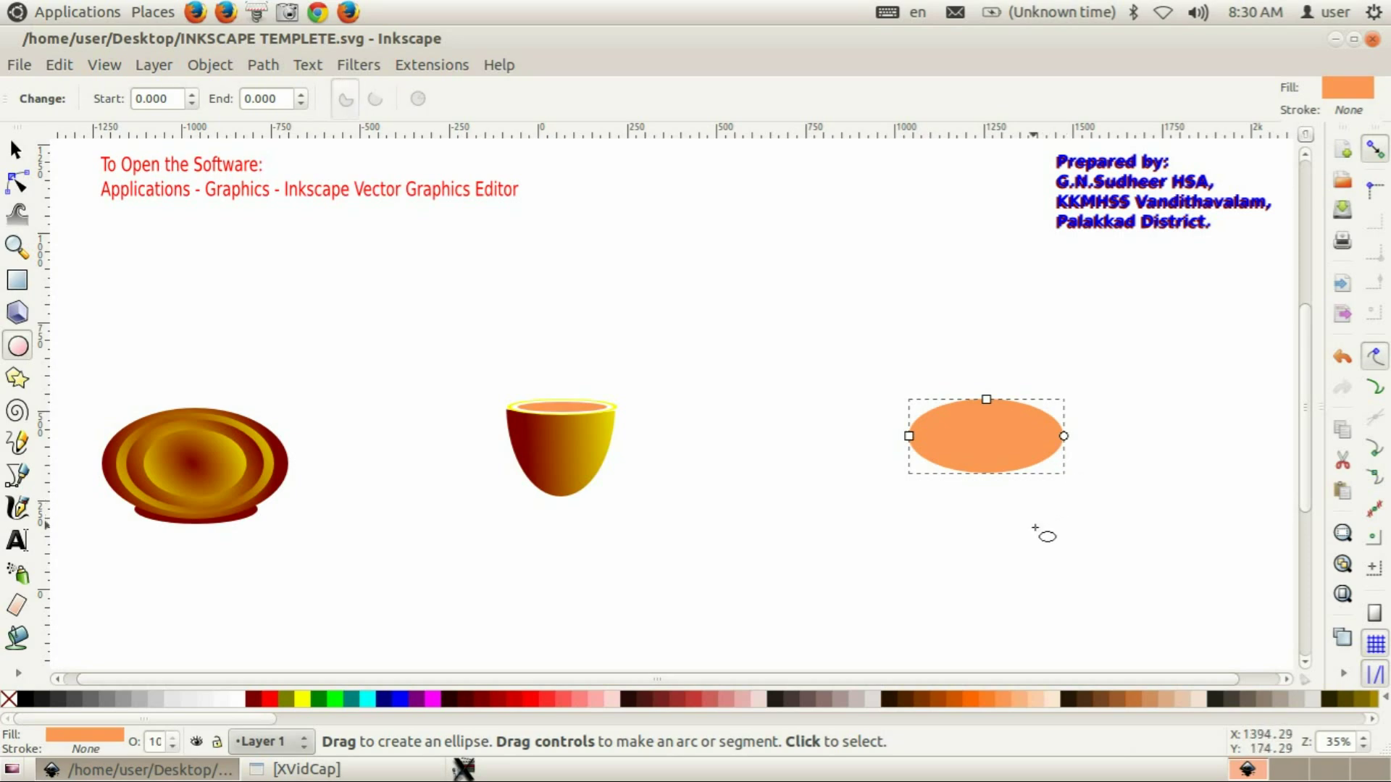
{"action": "left_click", "coordinate": [254, 700]}
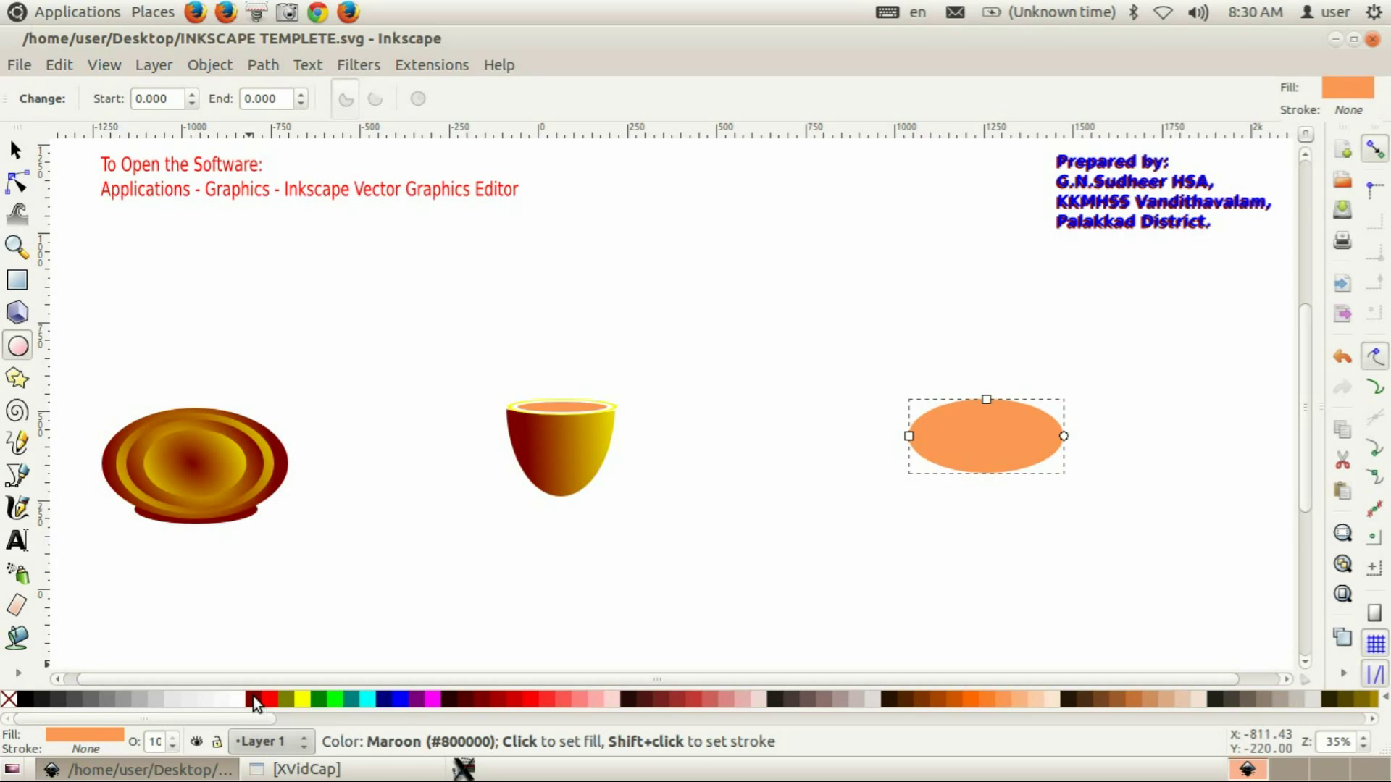
- Apply a linear maroon-to-yellow gradient to the new ellipse, running horizontally from near its left side to its right edge
{"action": "left_click", "coordinate": [20, 675]}
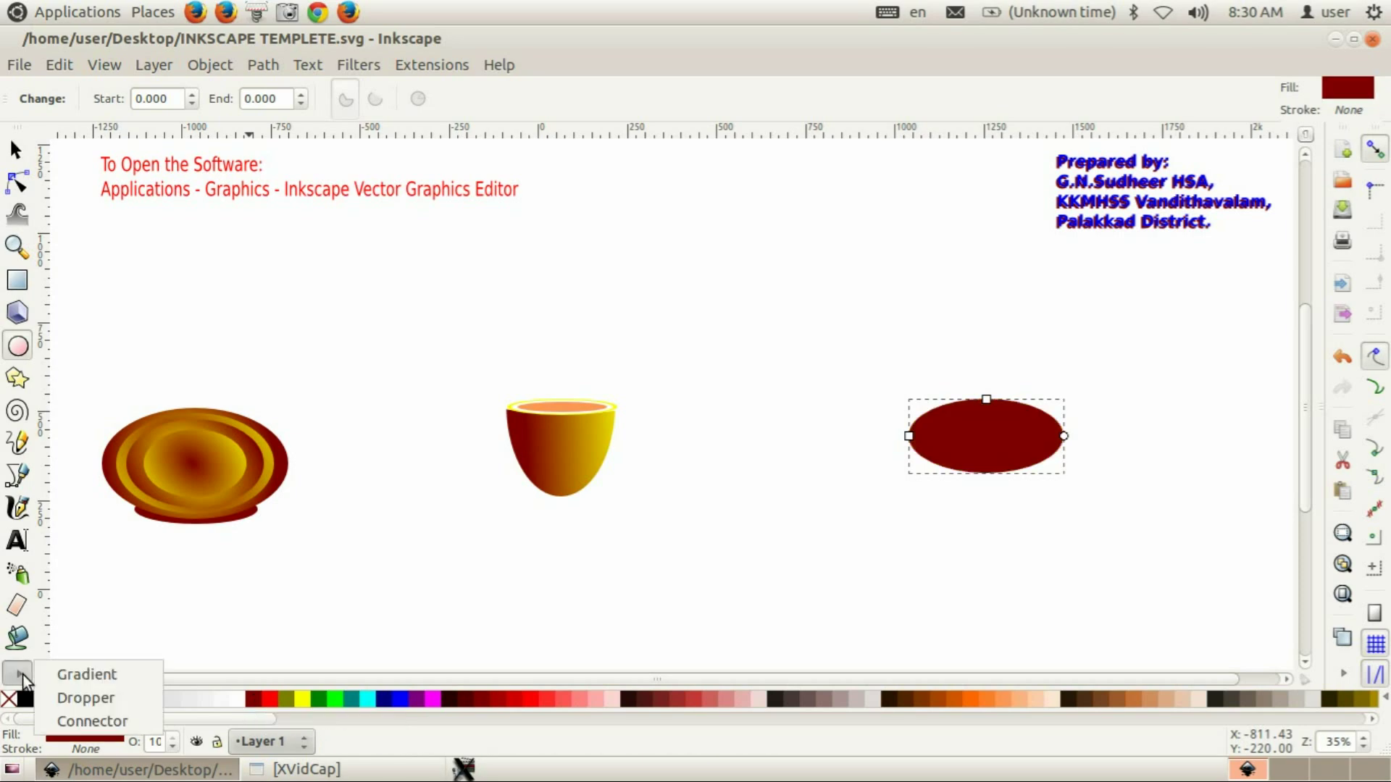
{"action": "left_click", "coordinate": [86, 673]}
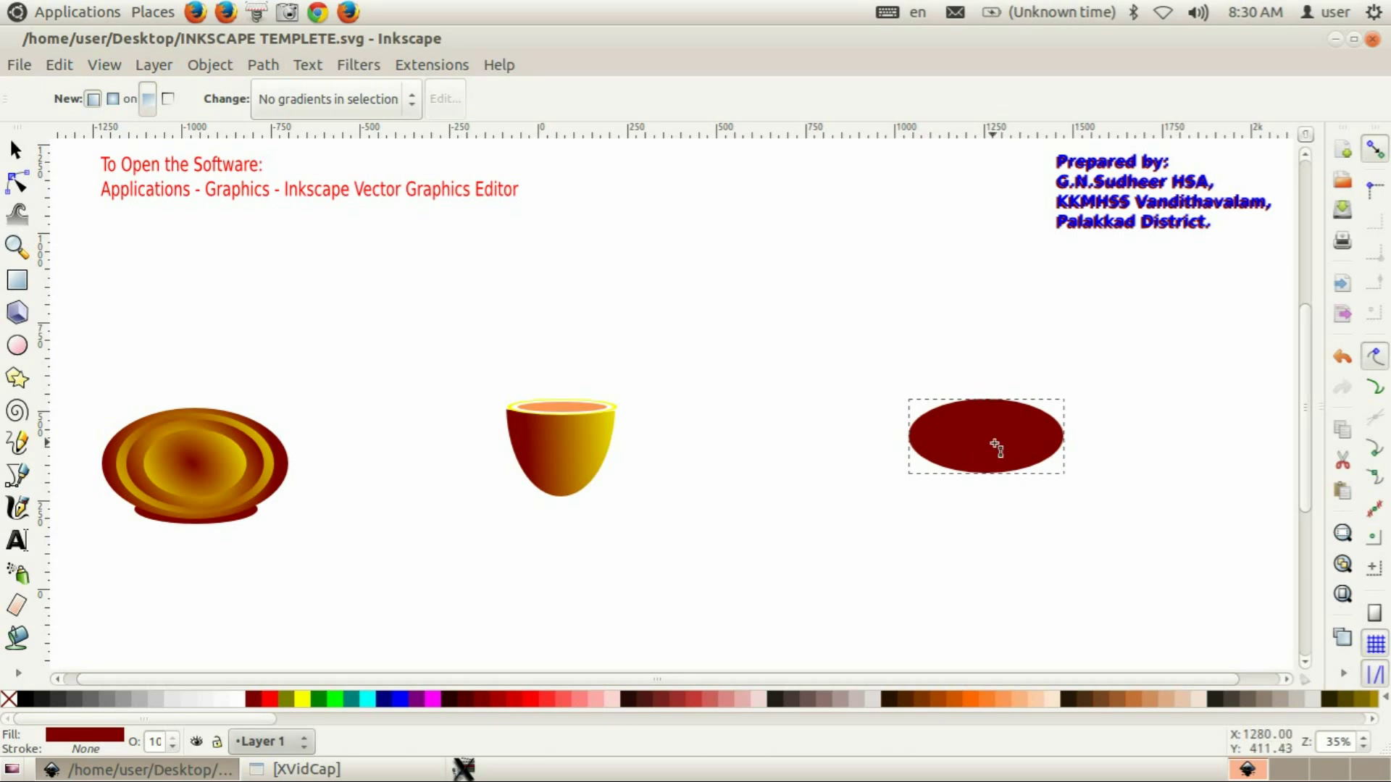
{"action": "left_click_drag", "start_coordinate": [981, 440], "coordinate": [1088, 448]}
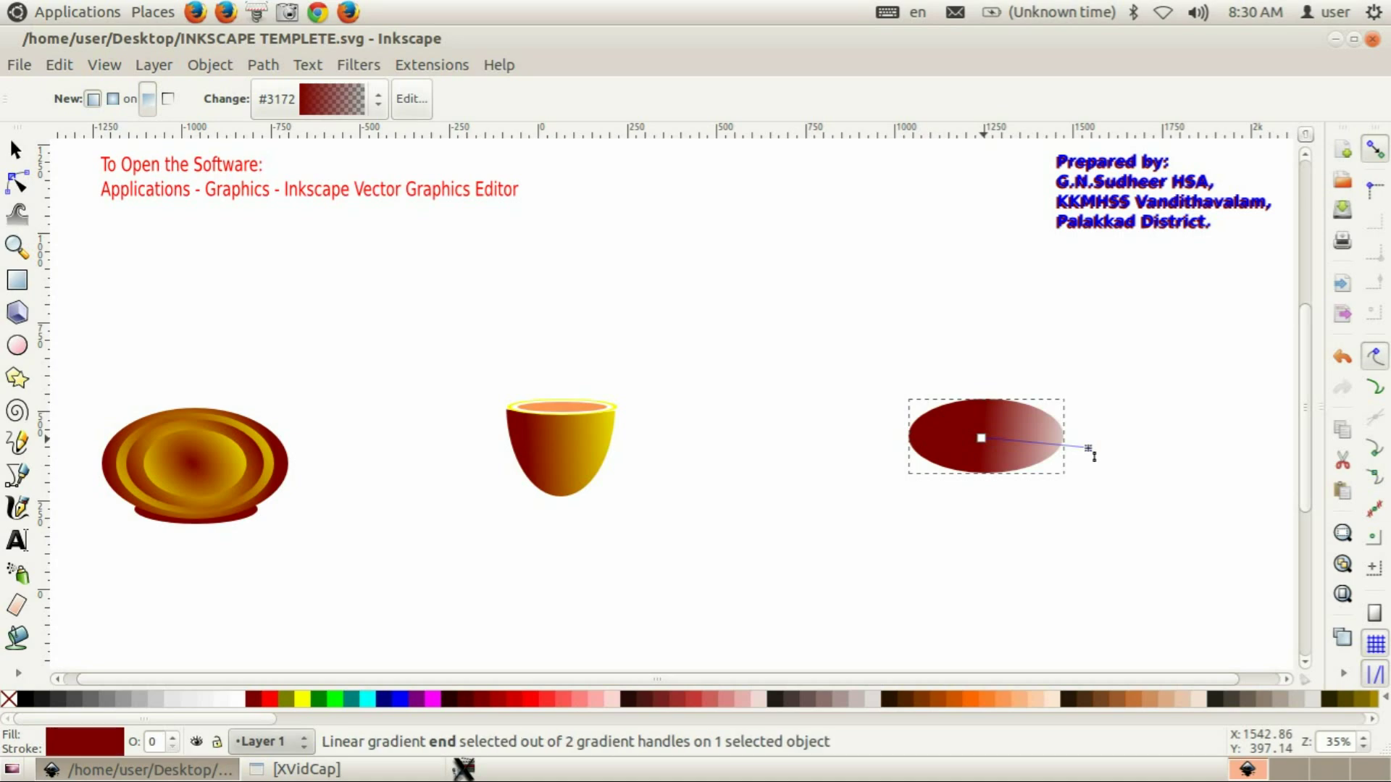
{"action": "left_click", "coordinate": [304, 700]}
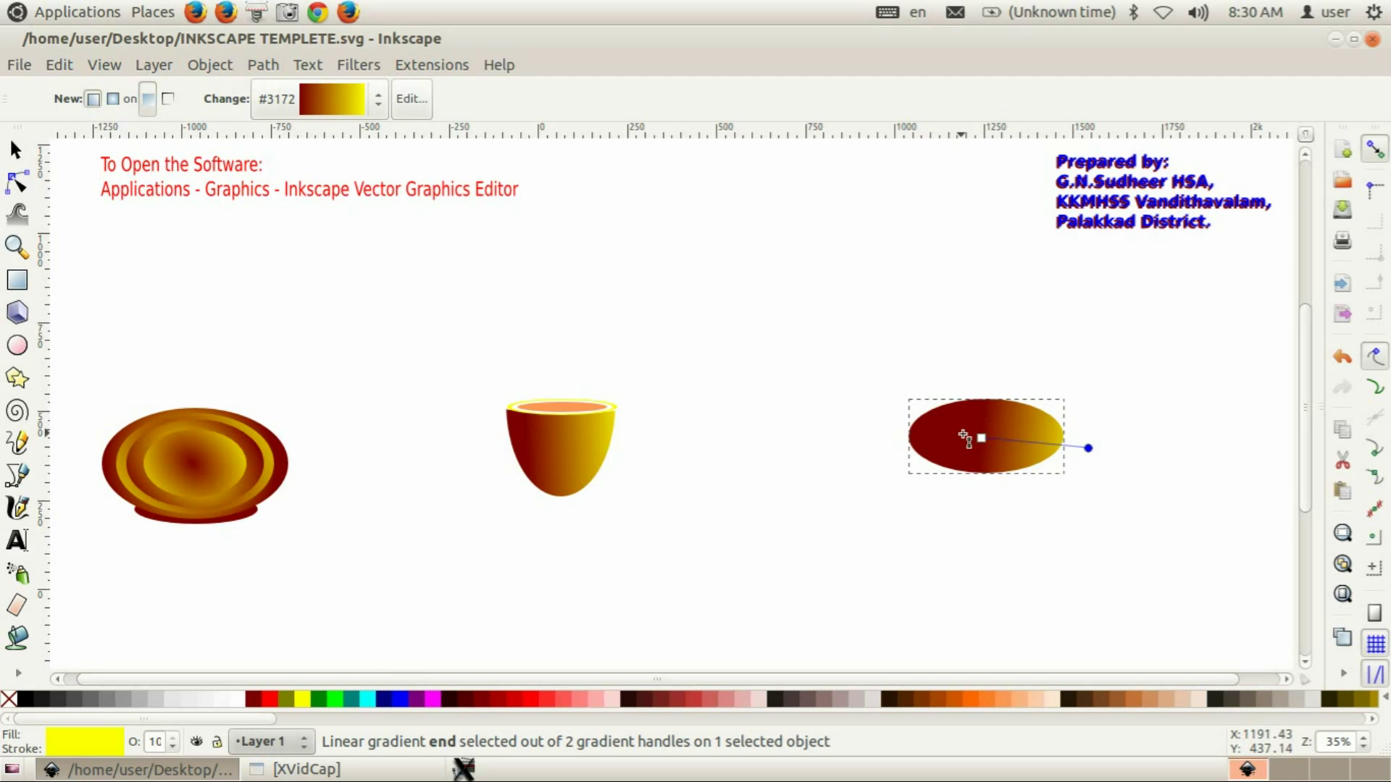
{"action": "left_click_drag", "start_coordinate": [981, 437], "coordinate": [935, 444]}
{"action": "left_click_drag", "start_coordinate": [1097, 451], "coordinate": [1069, 441]}
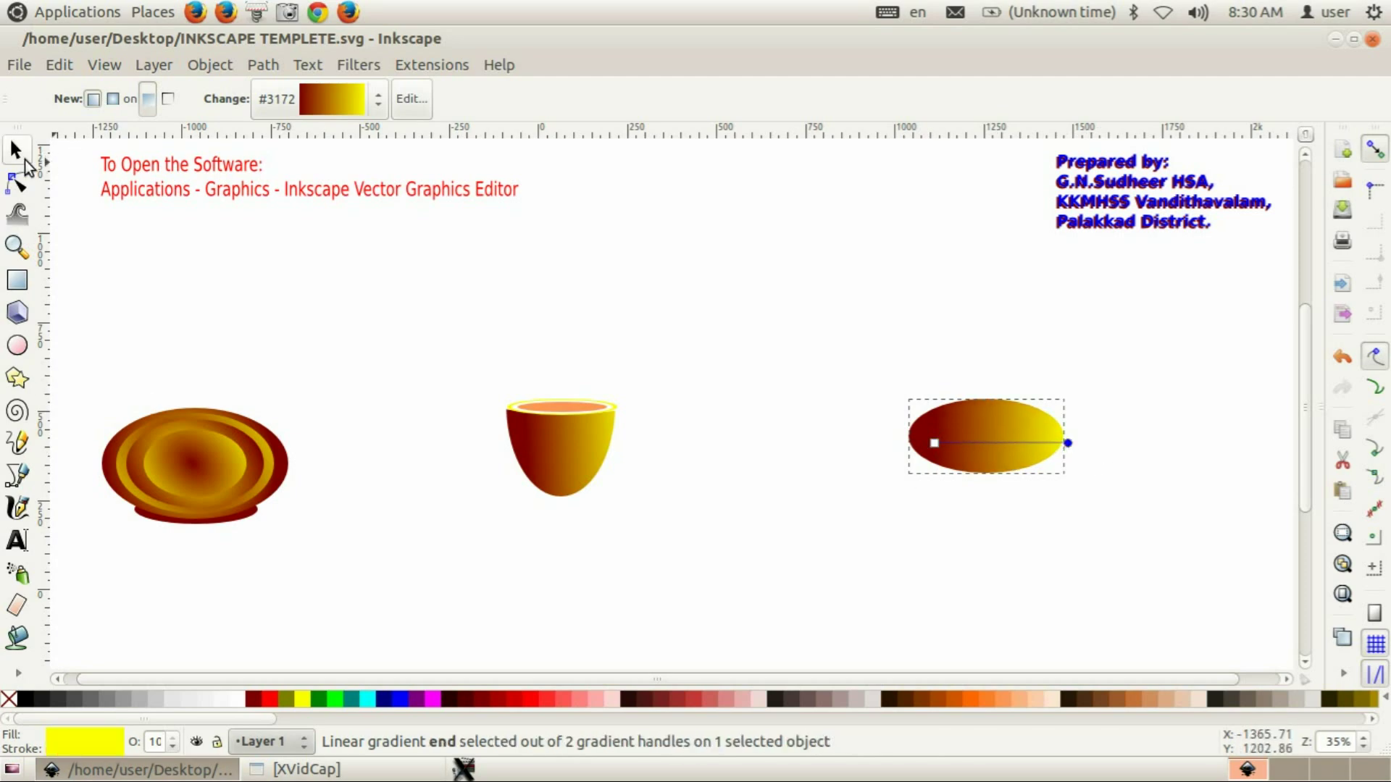
- Duplicate the gradient ellipse and shrink the copy around its center to about 337 × 180 px
{"action": "left_click", "coordinate": [20, 154]}
{"action": "left_click", "coordinate": [26, 347]}
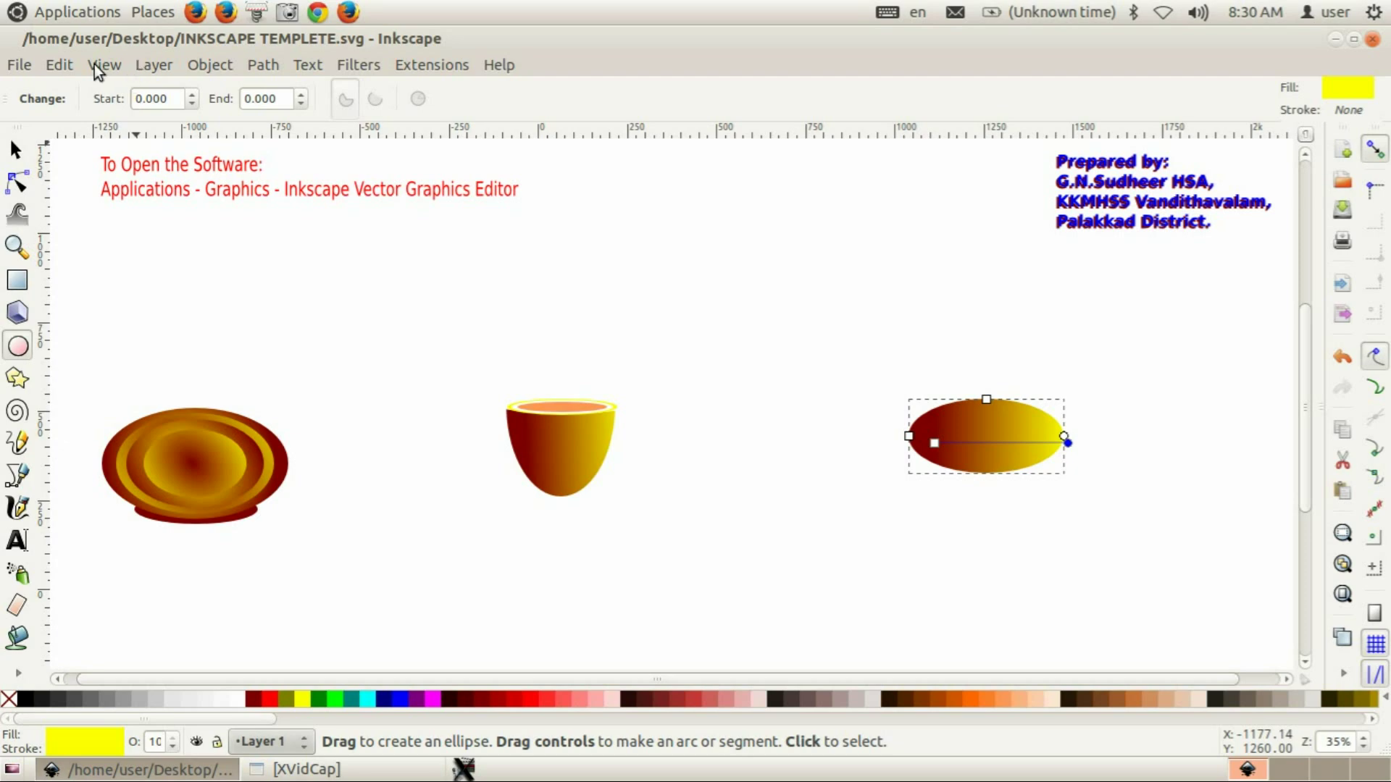
{"action": "left_click", "coordinate": [61, 66]}
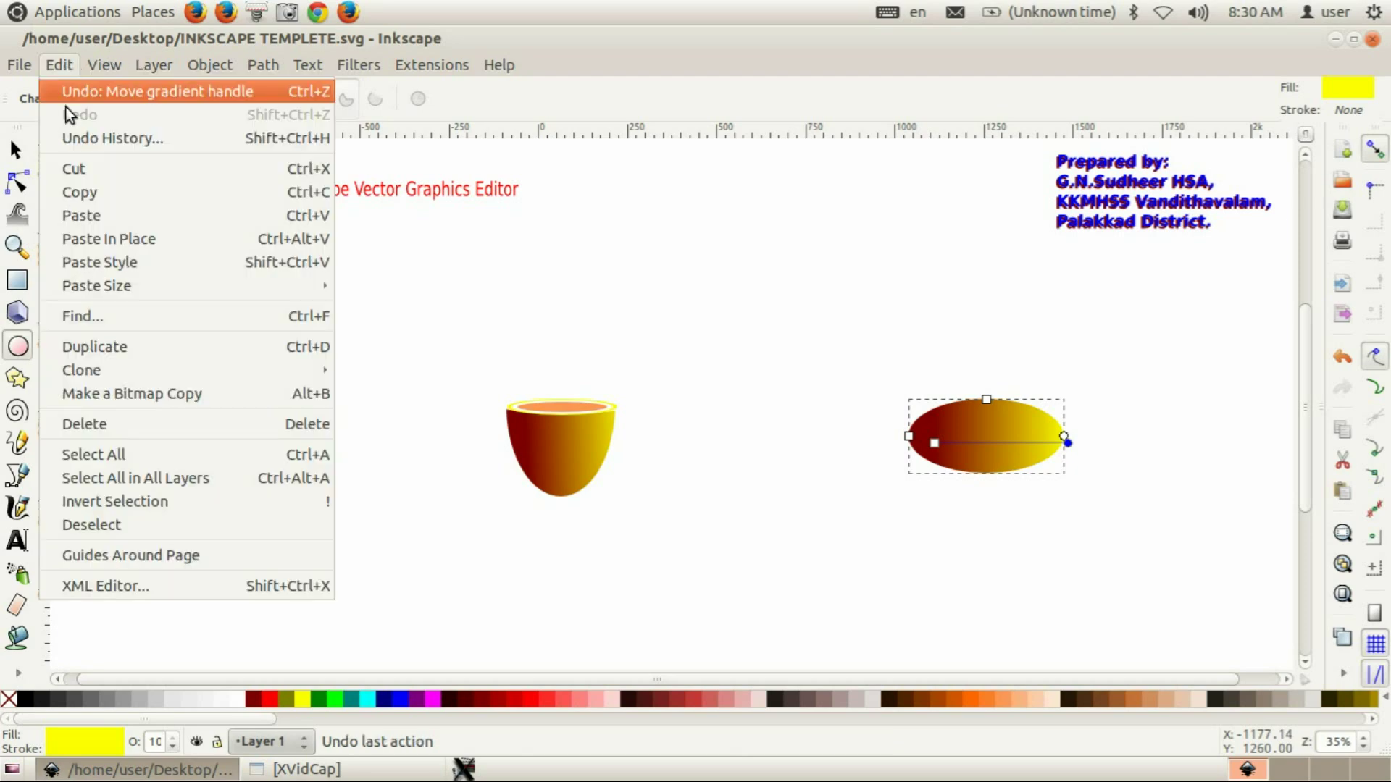
{"action": "left_click", "coordinate": [95, 347]}
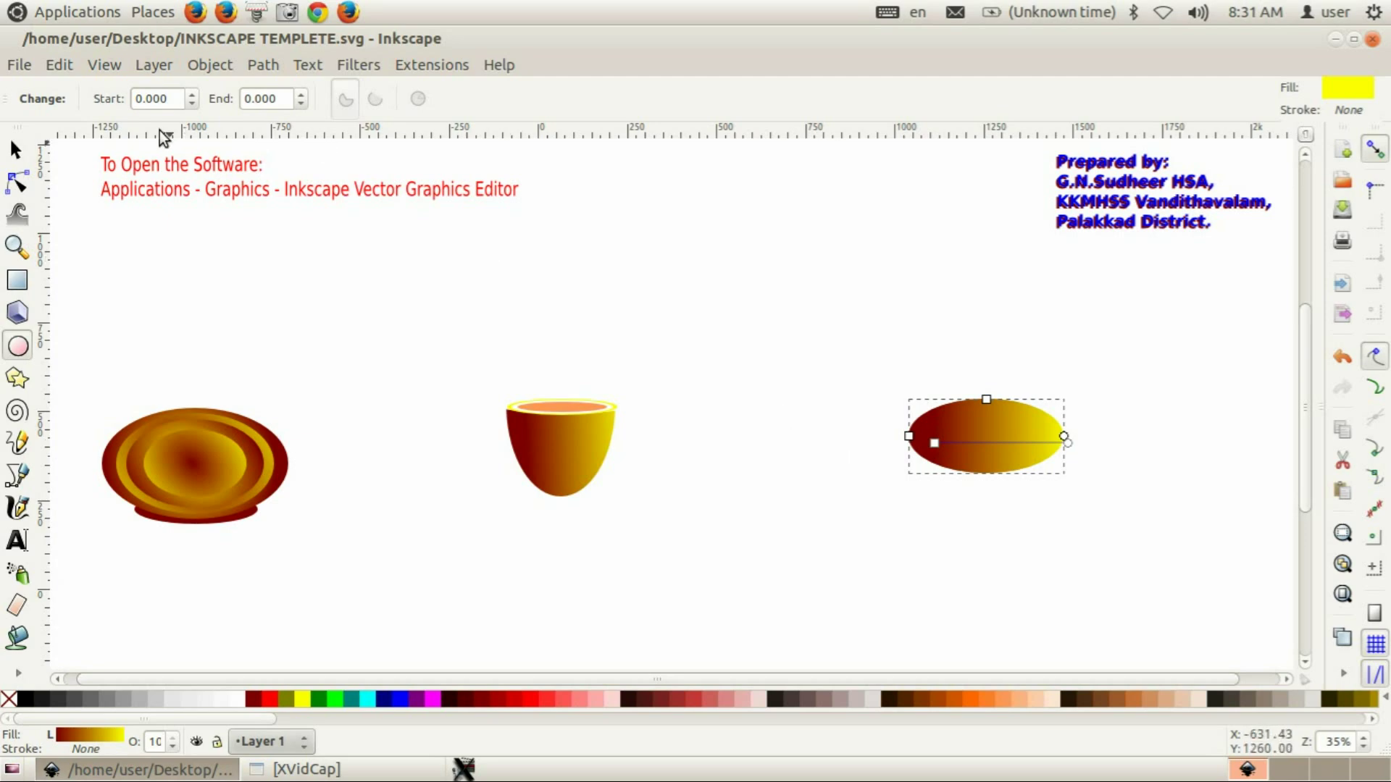
{"action": "left_click", "coordinate": [18, 152]}
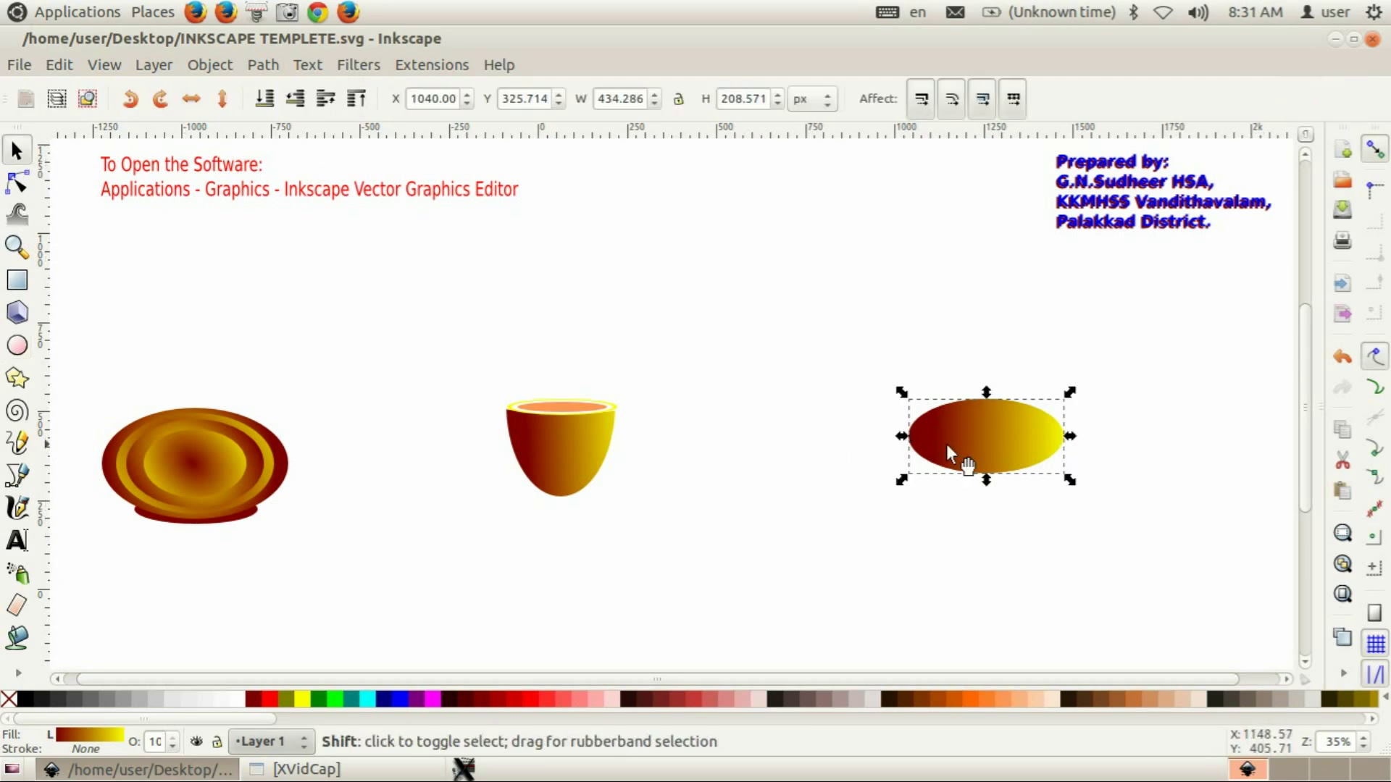
{"action": "mouse_move", "coordinate": [899, 393]}
{"action": "left_mouse_down"}
{"action": "mouse_move", "coordinate": [916, 386]}
{"action": "mouse_move", "coordinate": [918, 403]}
{"action": "left_mouse_up"}
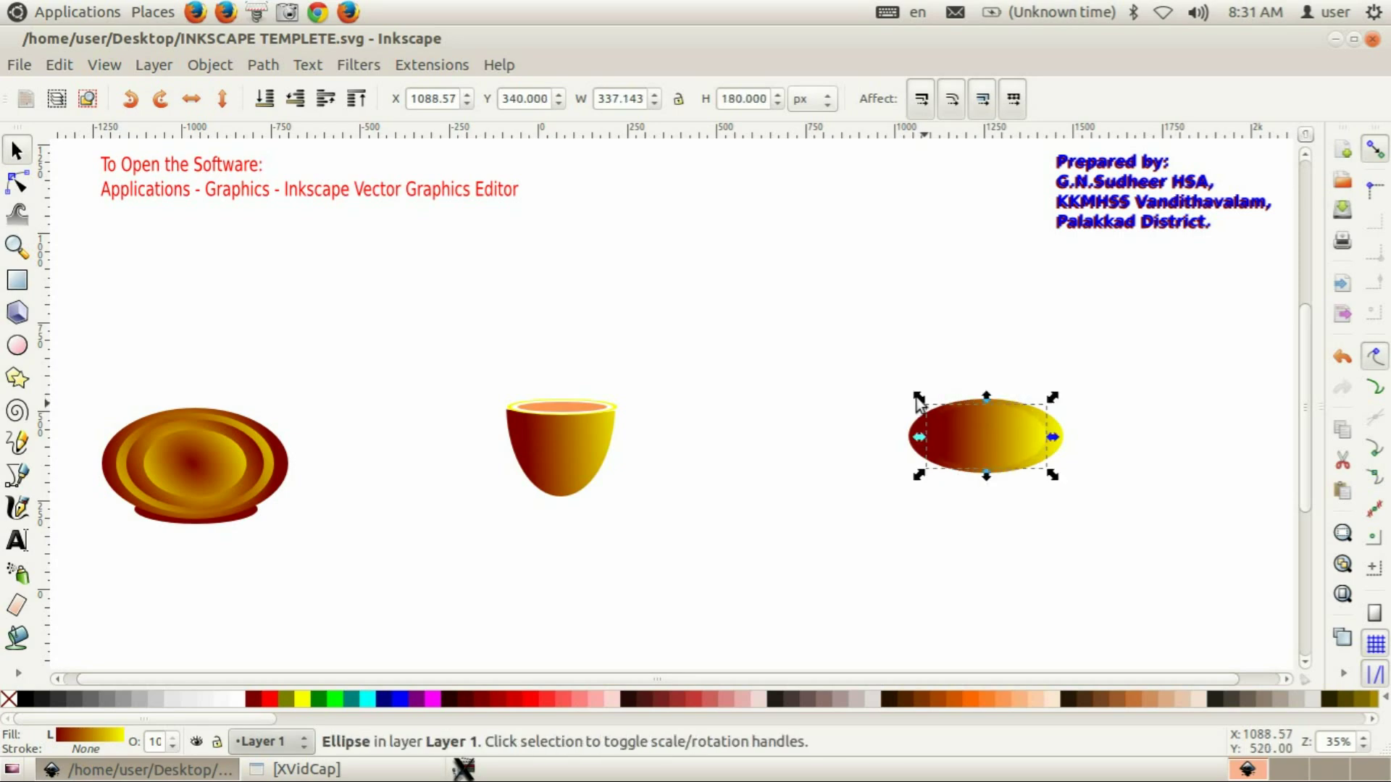
{"action": "left_click", "coordinate": [866, 376]}
- Subtract the smaller gradient ellipse from the larger one with Difference to make a ring
{"action": "left_click_drag", "start_coordinate": [855, 341], "coordinate": [1162, 564]}
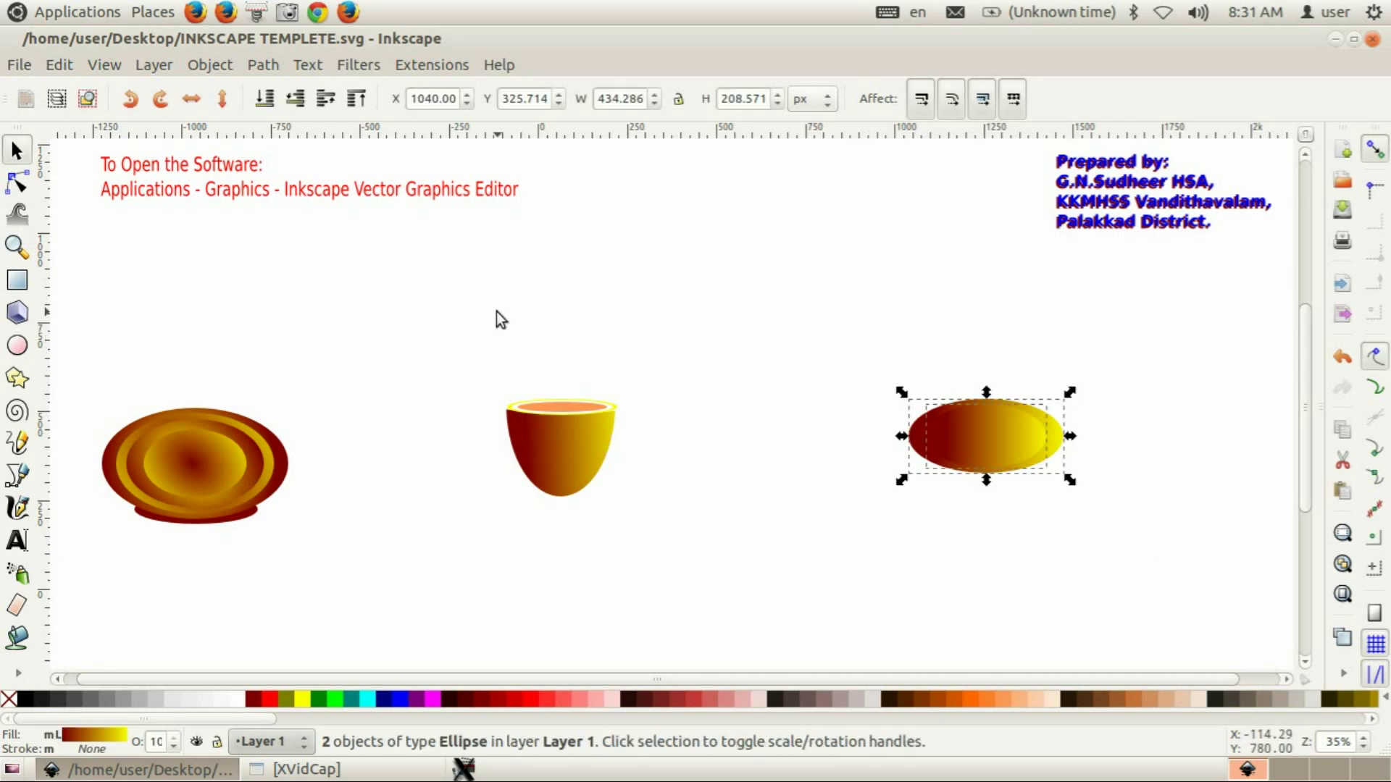
{"action": "left_click", "coordinate": [258, 68]}
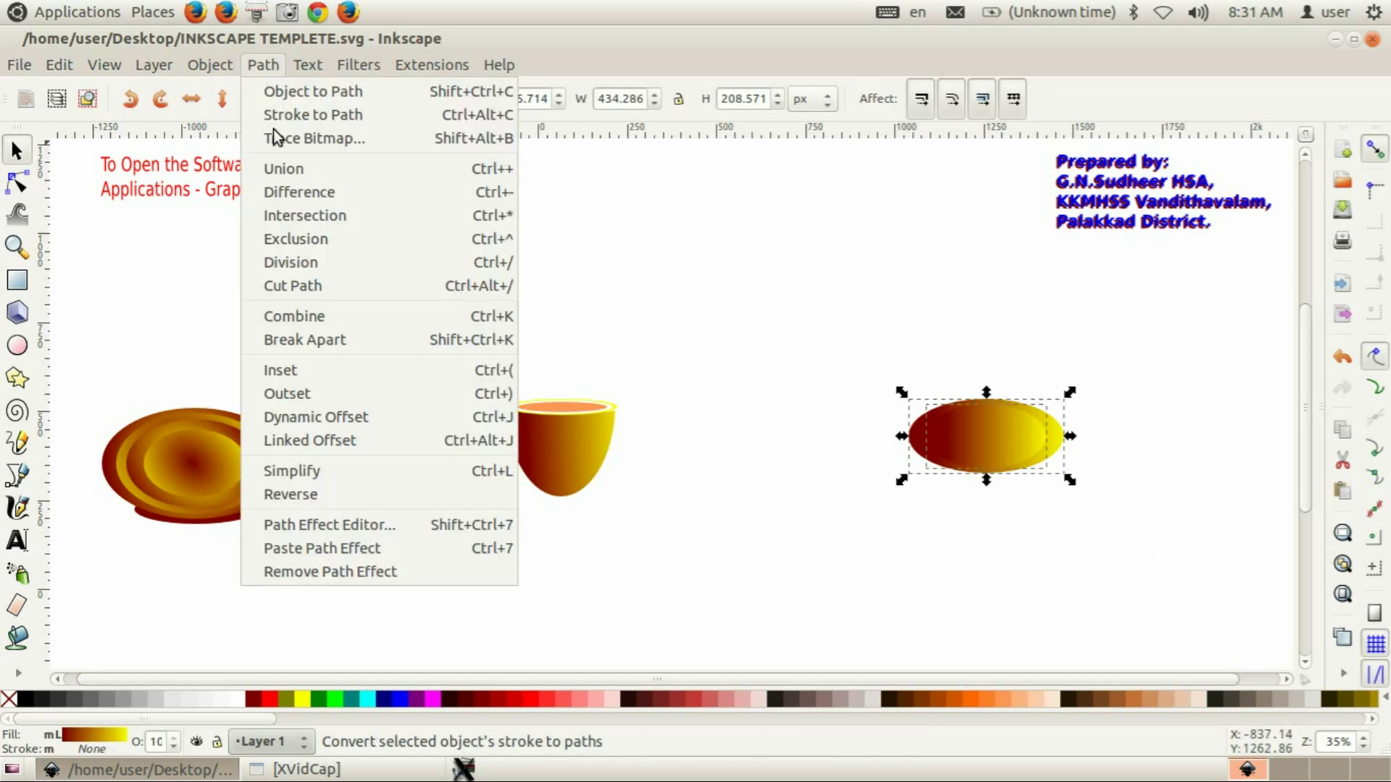
{"action": "left_click", "coordinate": [285, 193]}
{"action": "left_click", "coordinate": [1076, 586]}
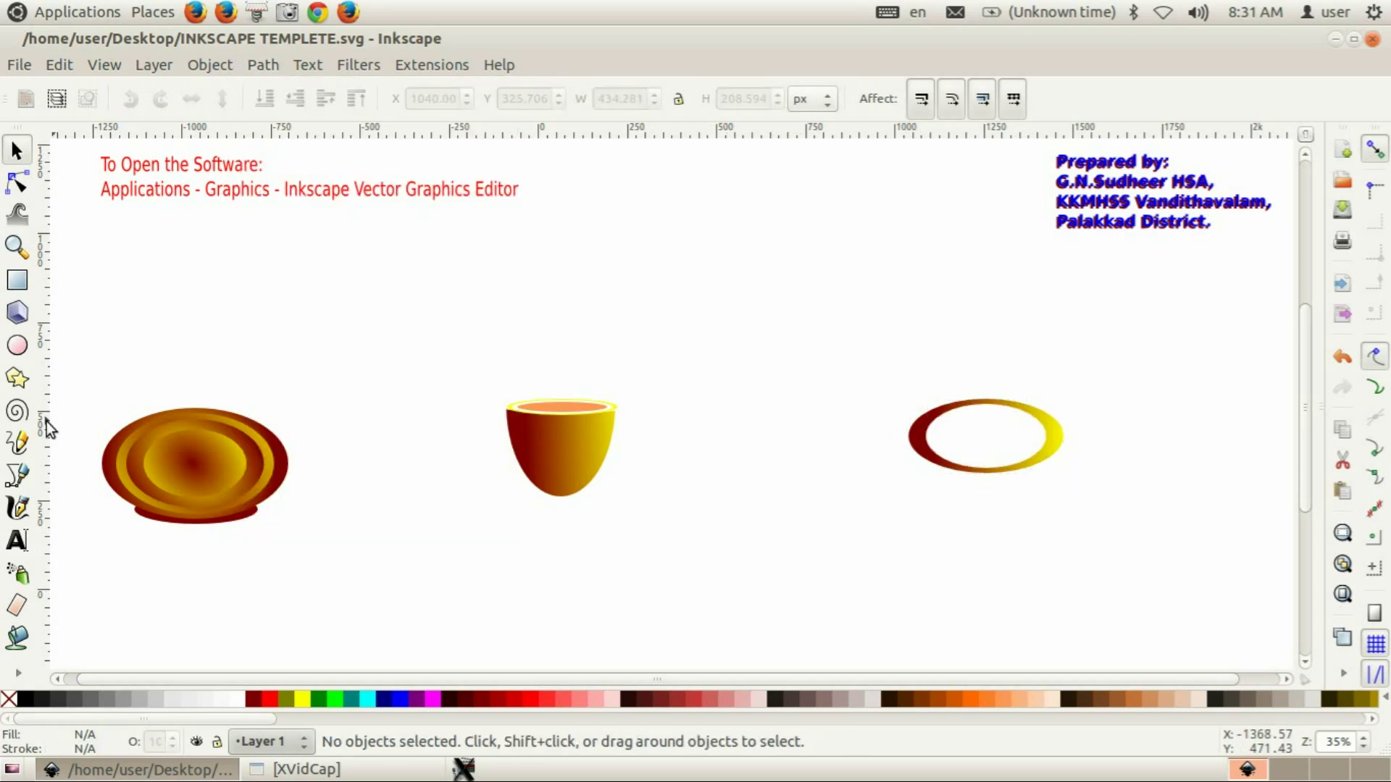
- Draw a tall, narrow yellow ellipse about 183 × 777 px across the ring
{"action": "left_click", "coordinate": [17, 346]}
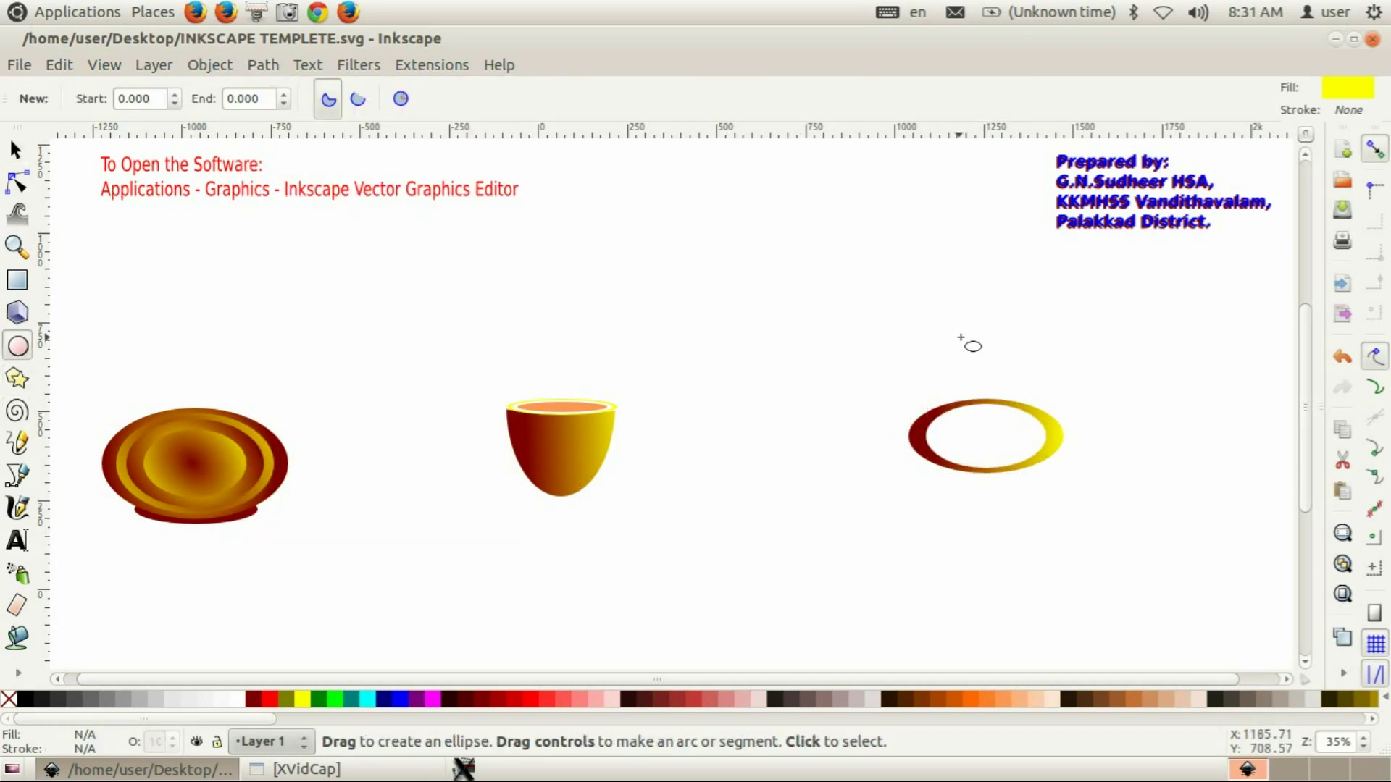
{"action": "left_click_drag", "start_coordinate": [974, 338], "coordinate": [1041, 615]}
{"action": "left_click", "coordinate": [16, 150]}
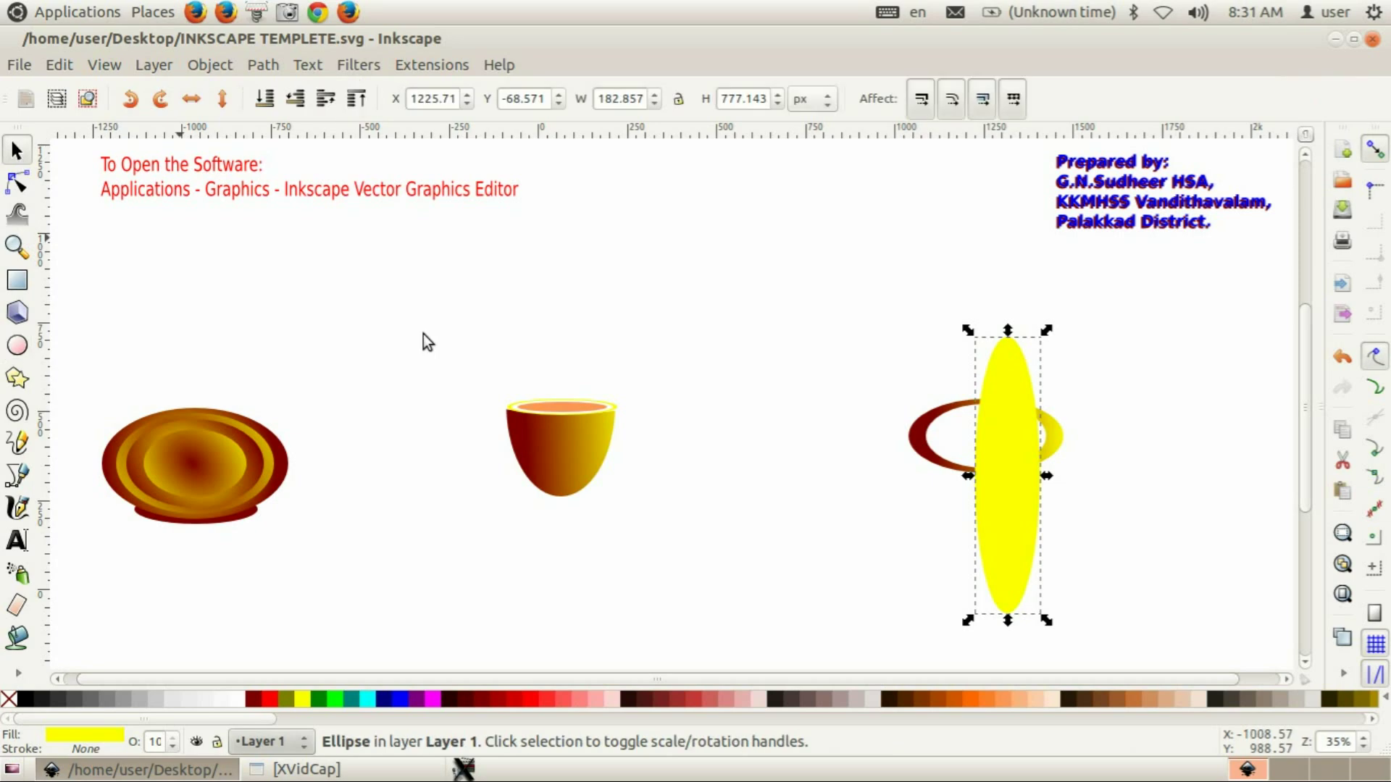
- Tilt the tall yellow ellipse clockwise and widen it to about 425 × 785 px so it covers all but the ring's right end
{"action": "left_click", "coordinate": [994, 499]}
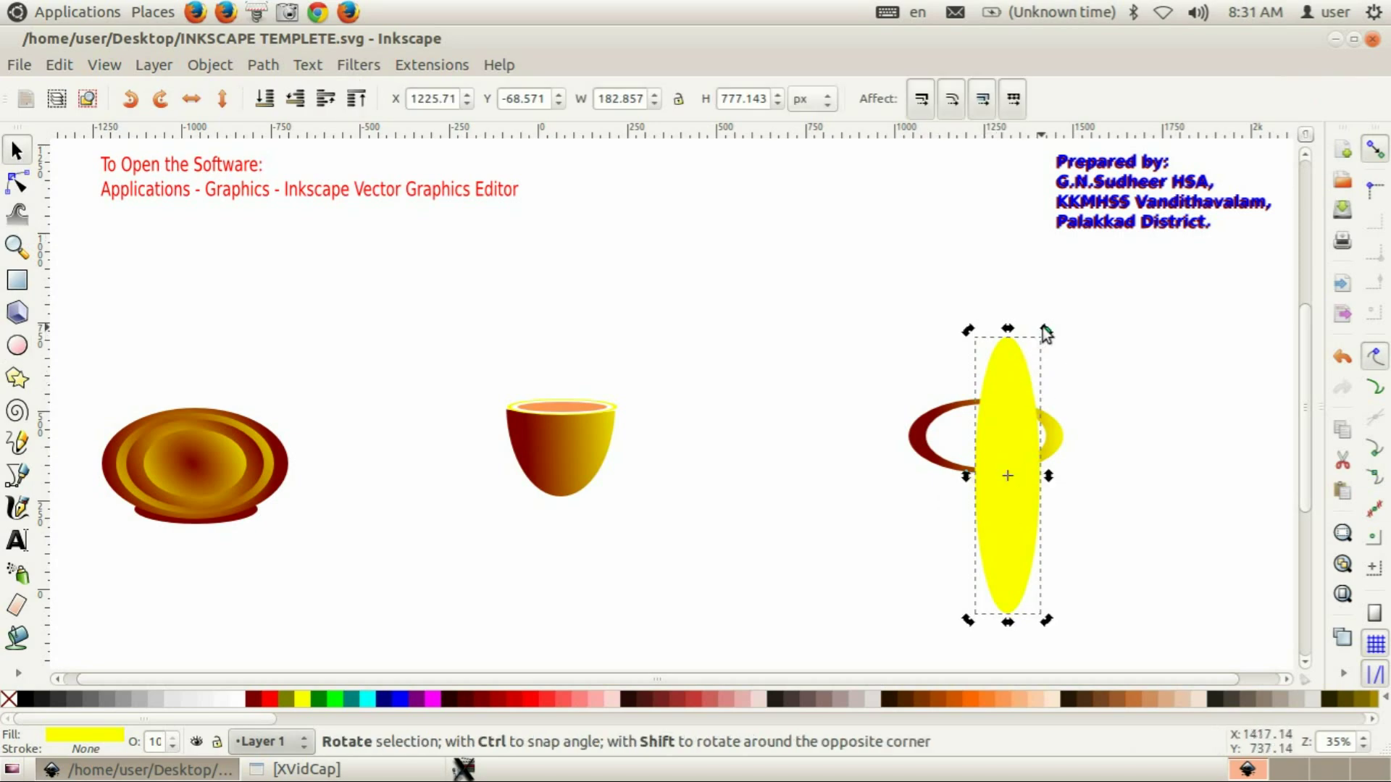
{"action": "left_click_drag", "start_coordinate": [1046, 335], "coordinate": [1083, 352]}
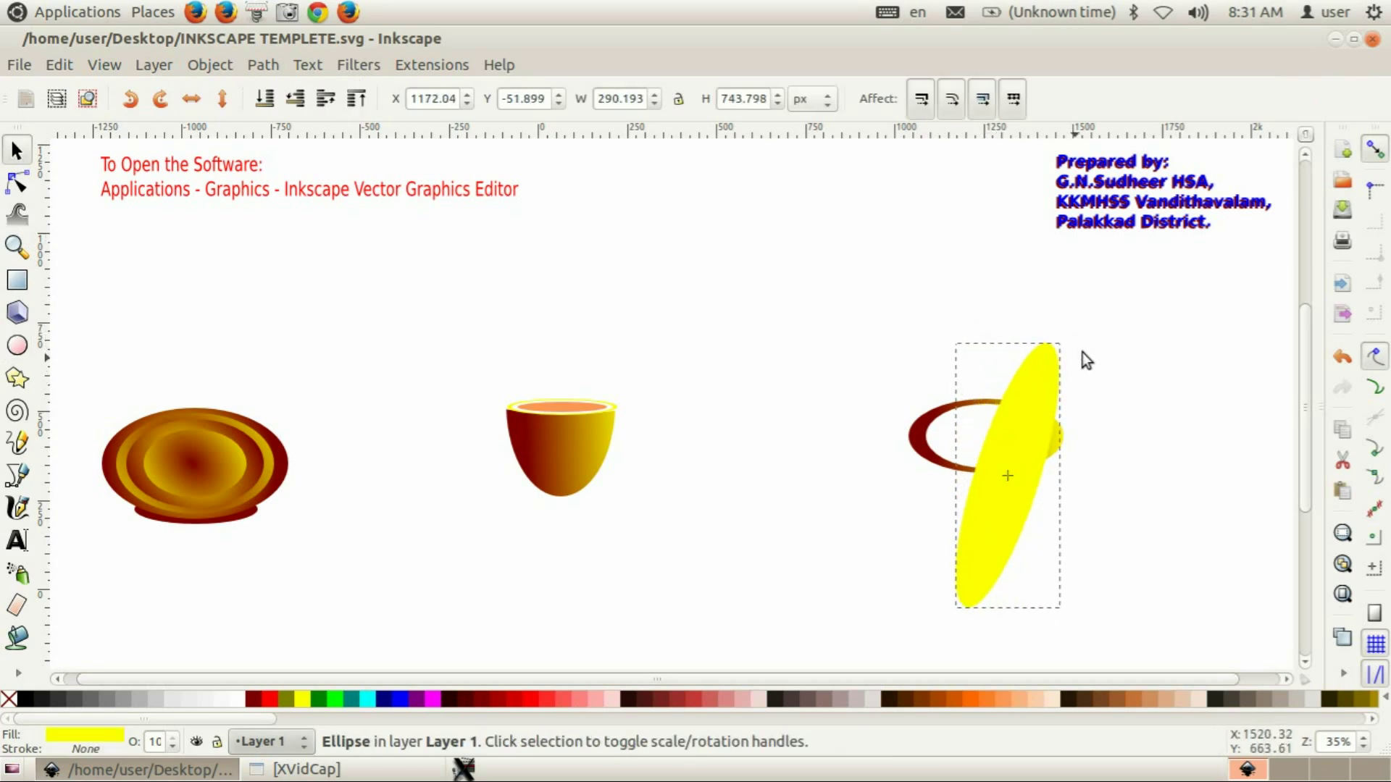
{"action": "left_click_drag", "start_coordinate": [1024, 528], "coordinate": [989, 501]}
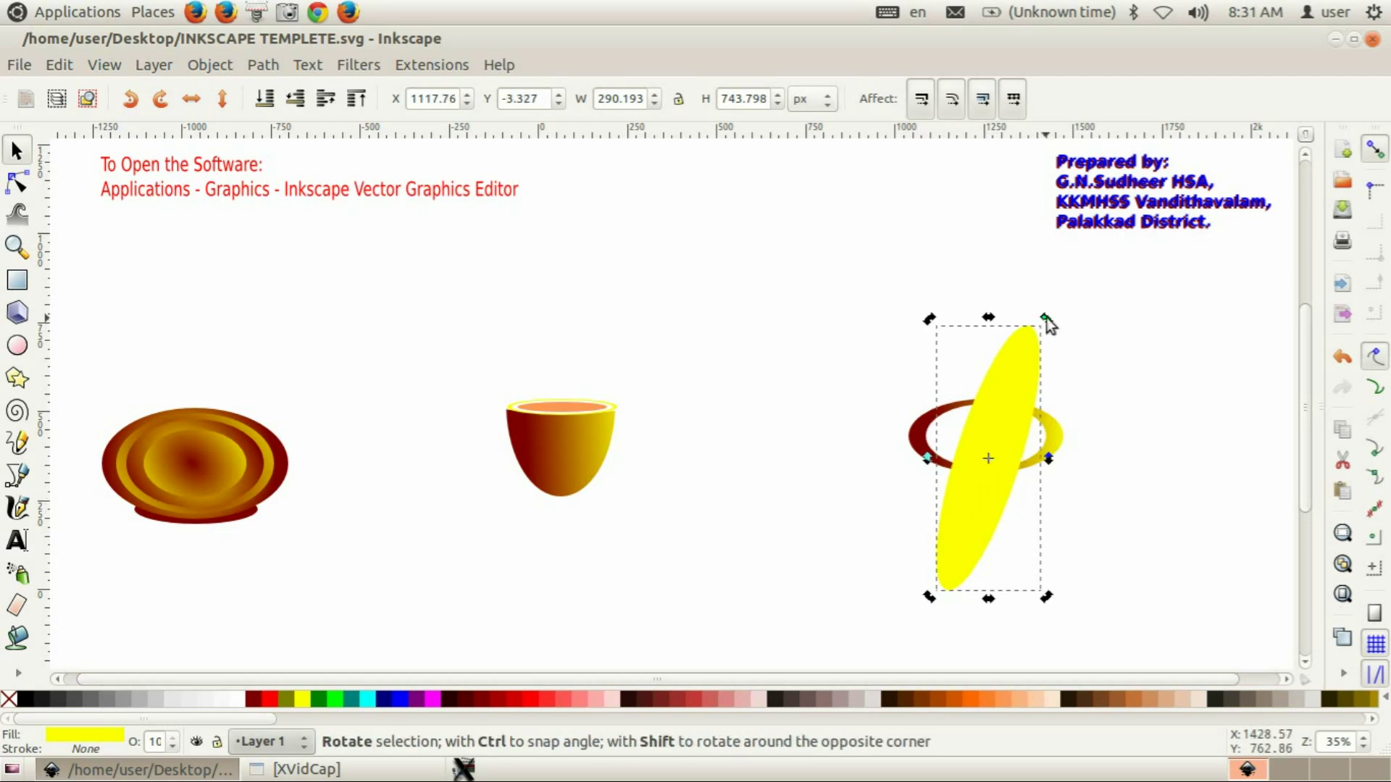
{"action": "left_click_drag", "start_coordinate": [1046, 318], "coordinate": [1032, 306]}
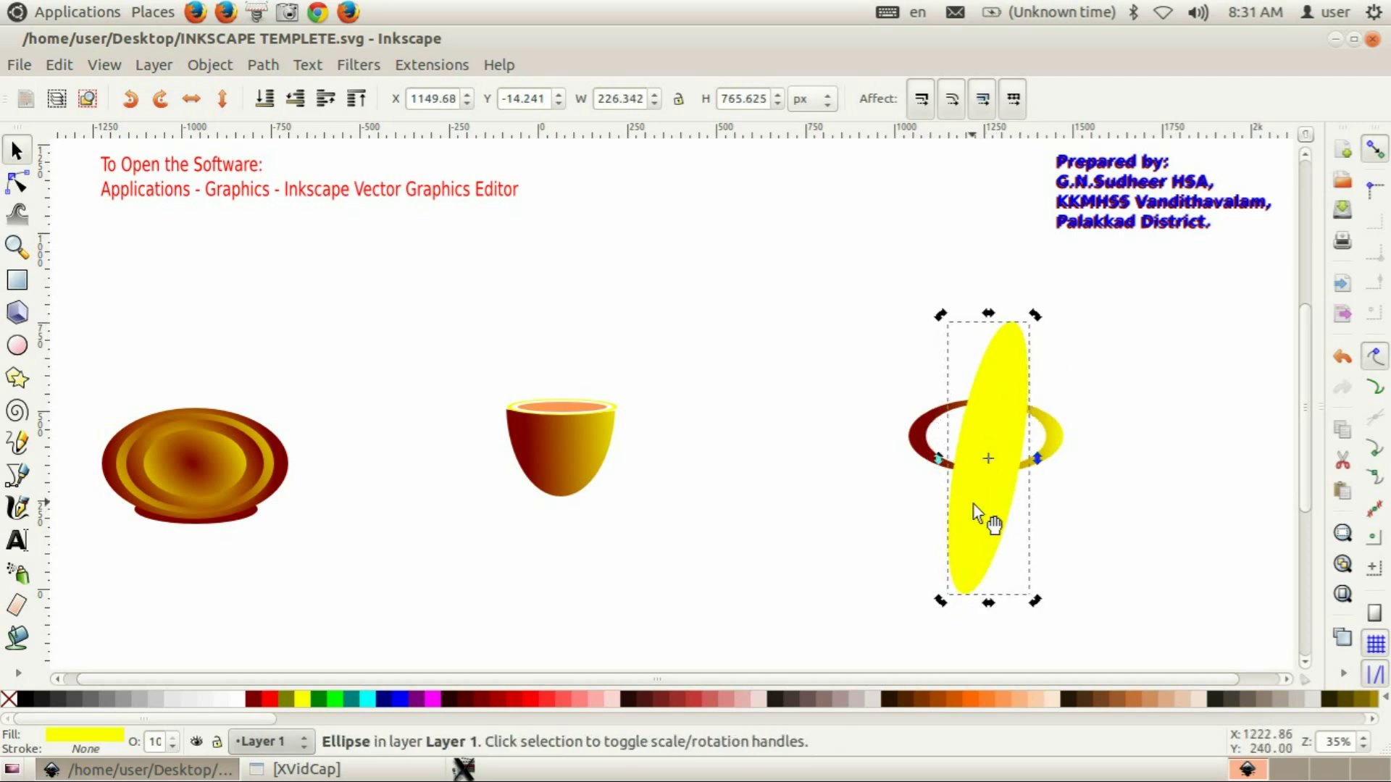
{"action": "left_click_drag", "start_coordinate": [988, 512], "coordinate": [989, 504]}
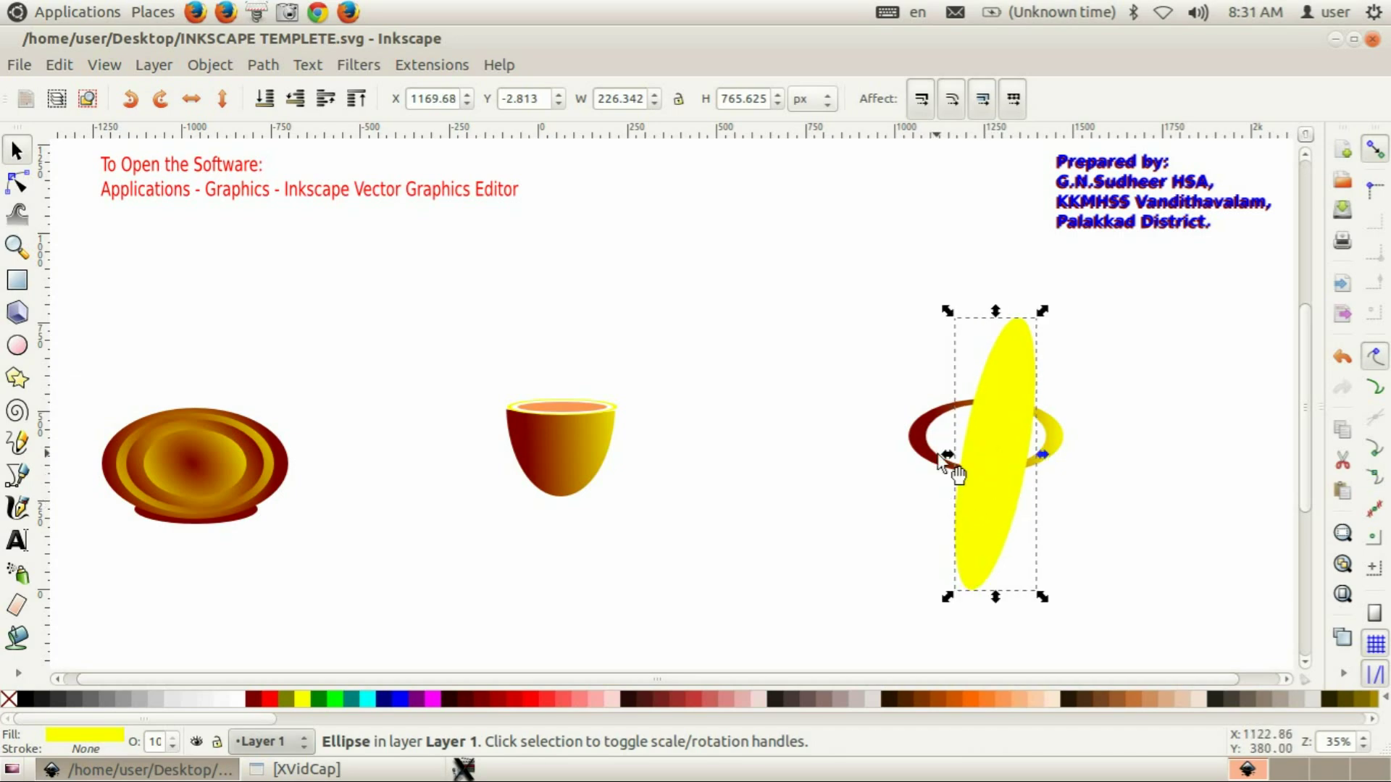
{"action": "left_click_drag", "start_coordinate": [941, 457], "coordinate": [868, 454]}
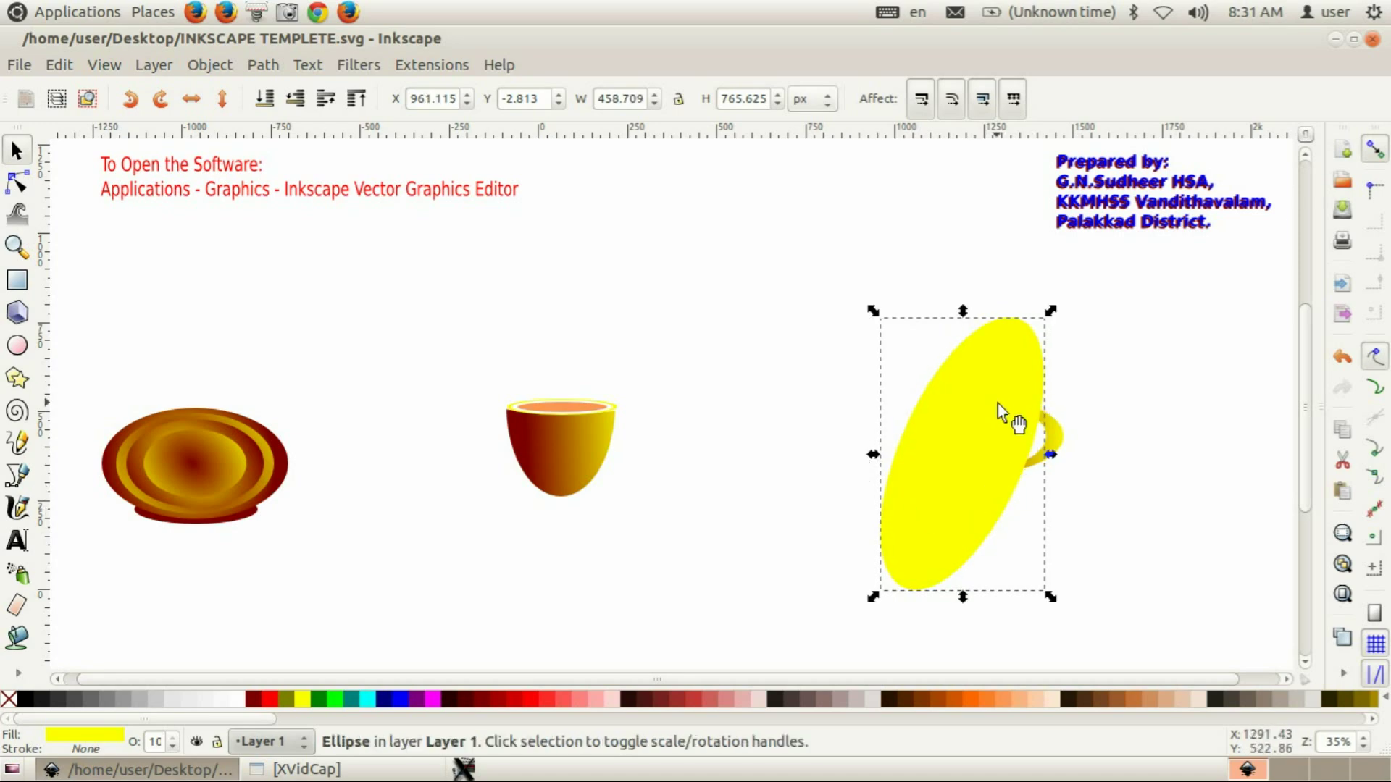
{"action": "left_click_drag", "start_coordinate": [1050, 313], "coordinate": [1035, 304]}
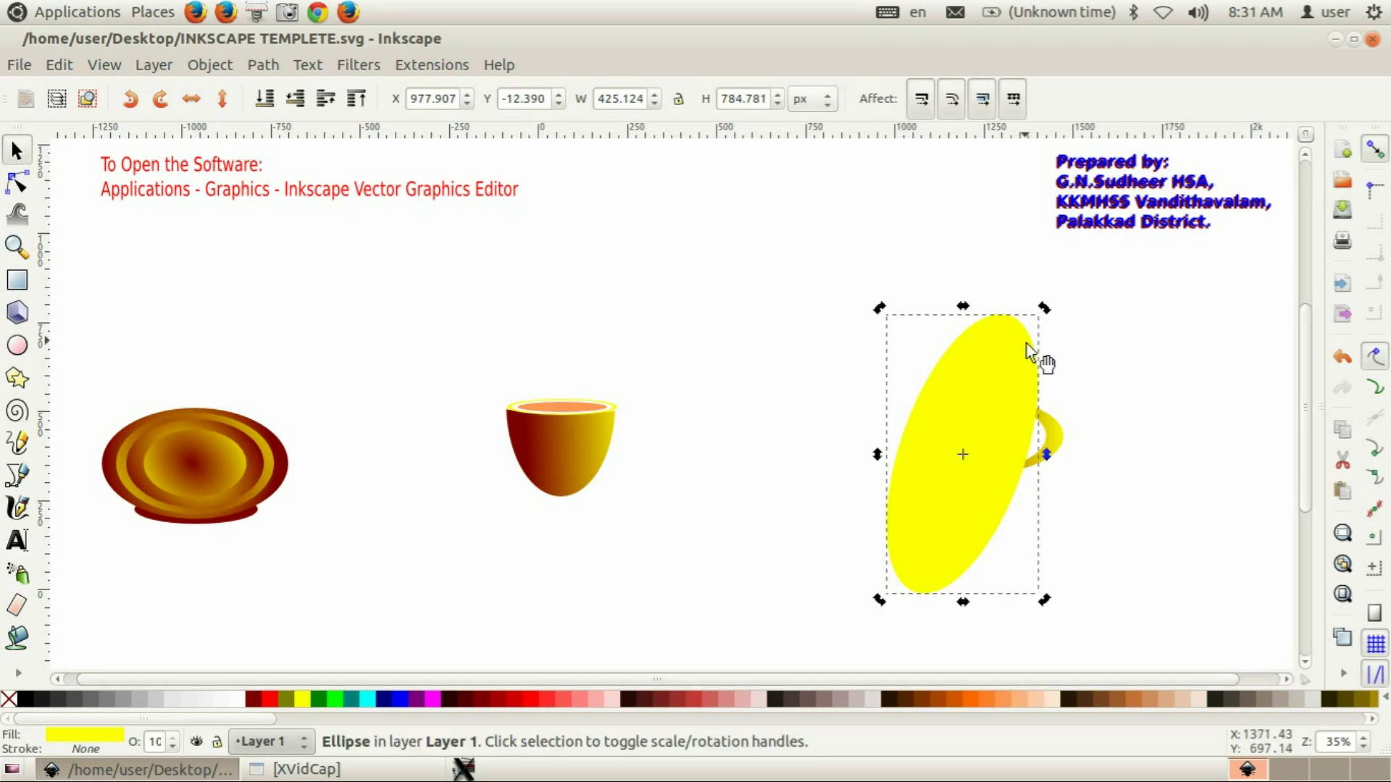
- Subtract the tilted yellow ellipse from the ring with Difference, keeping only the crescent-shaped cup handle
{"action": "left_click", "coordinate": [1177, 450]}
{"action": "left_click_drag", "start_coordinate": [783, 234], "coordinate": [1158, 643]}
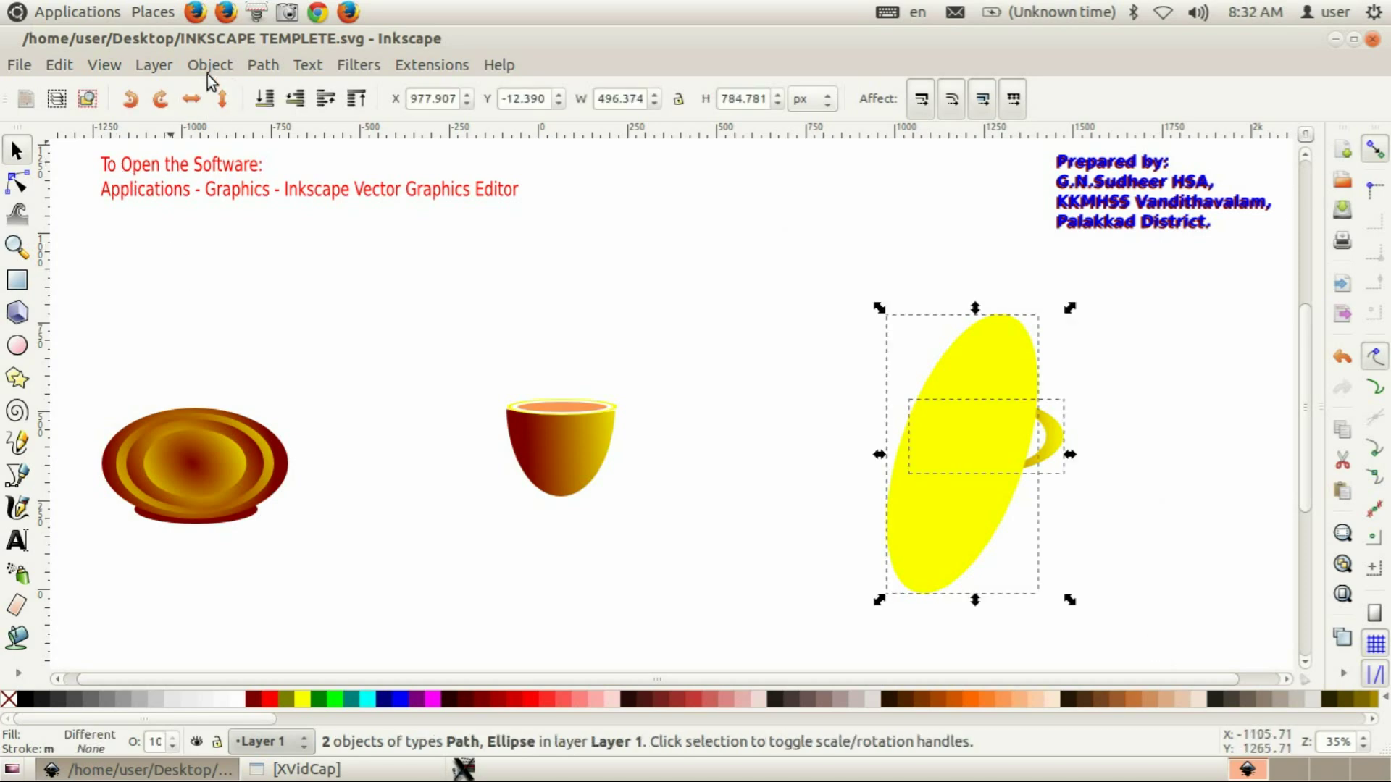
{"action": "left_click", "coordinate": [264, 65]}
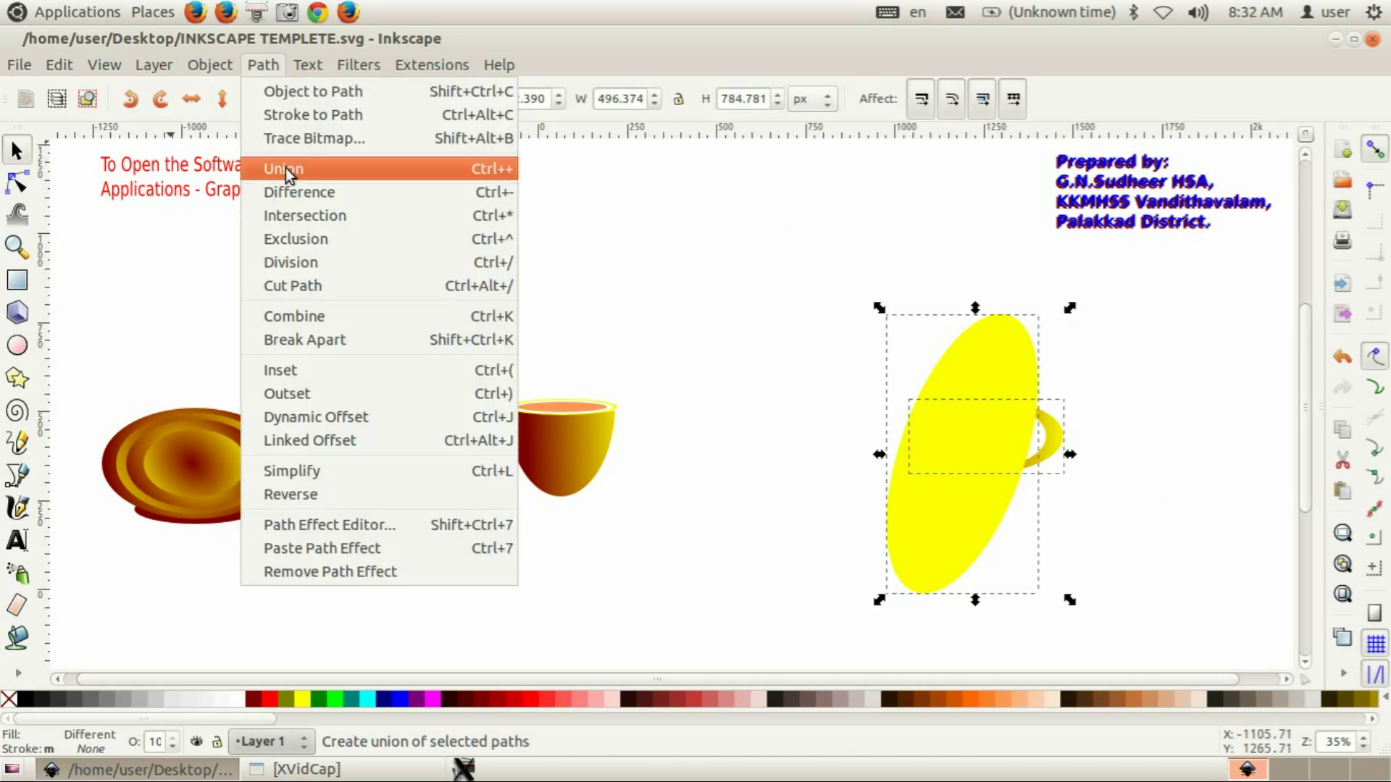
{"action": "left_click", "coordinate": [293, 190]}
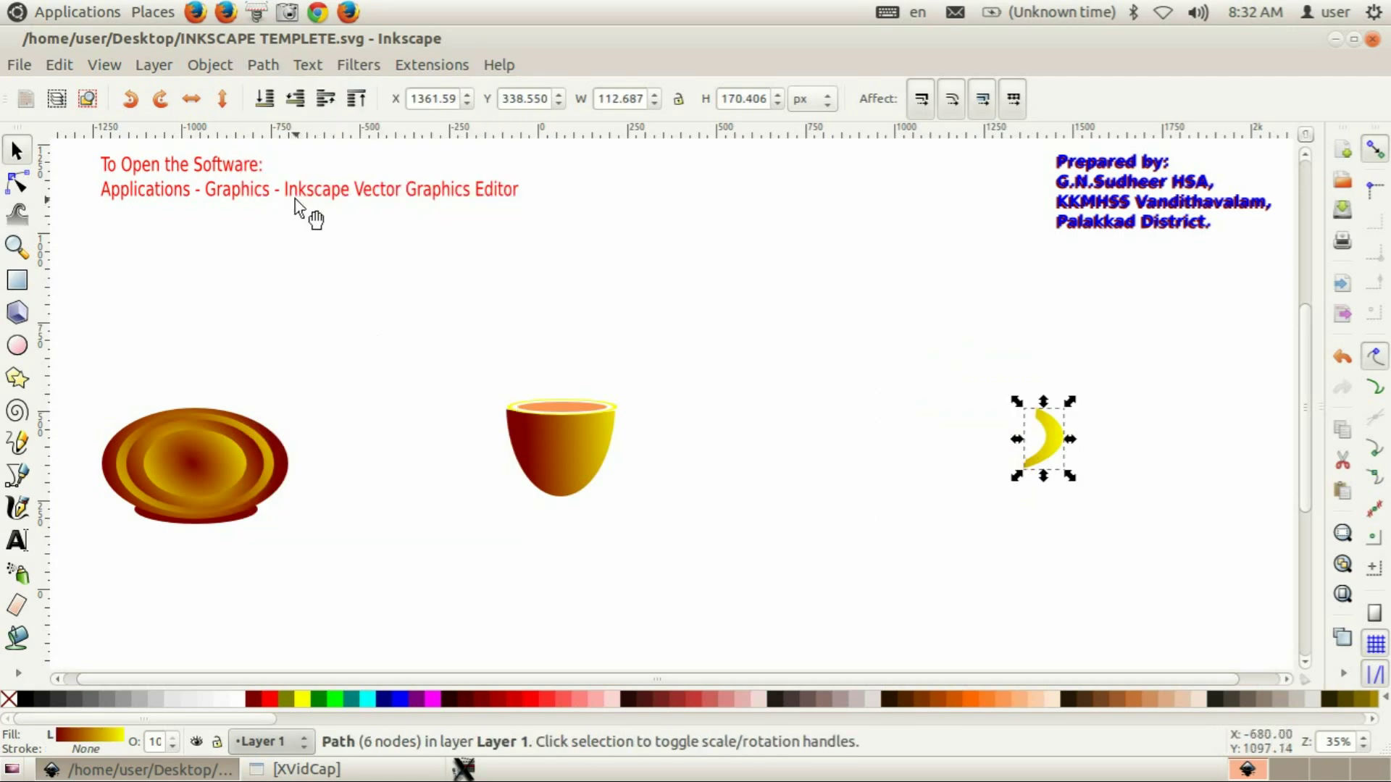
- Move the crescent handle onto the right side of the cup
{"action": "left_click", "coordinate": [988, 581]}
{"action": "left_click_drag", "start_coordinate": [1049, 442], "coordinate": [612, 452]}
{"action": "left_click", "coordinate": [735, 533]}
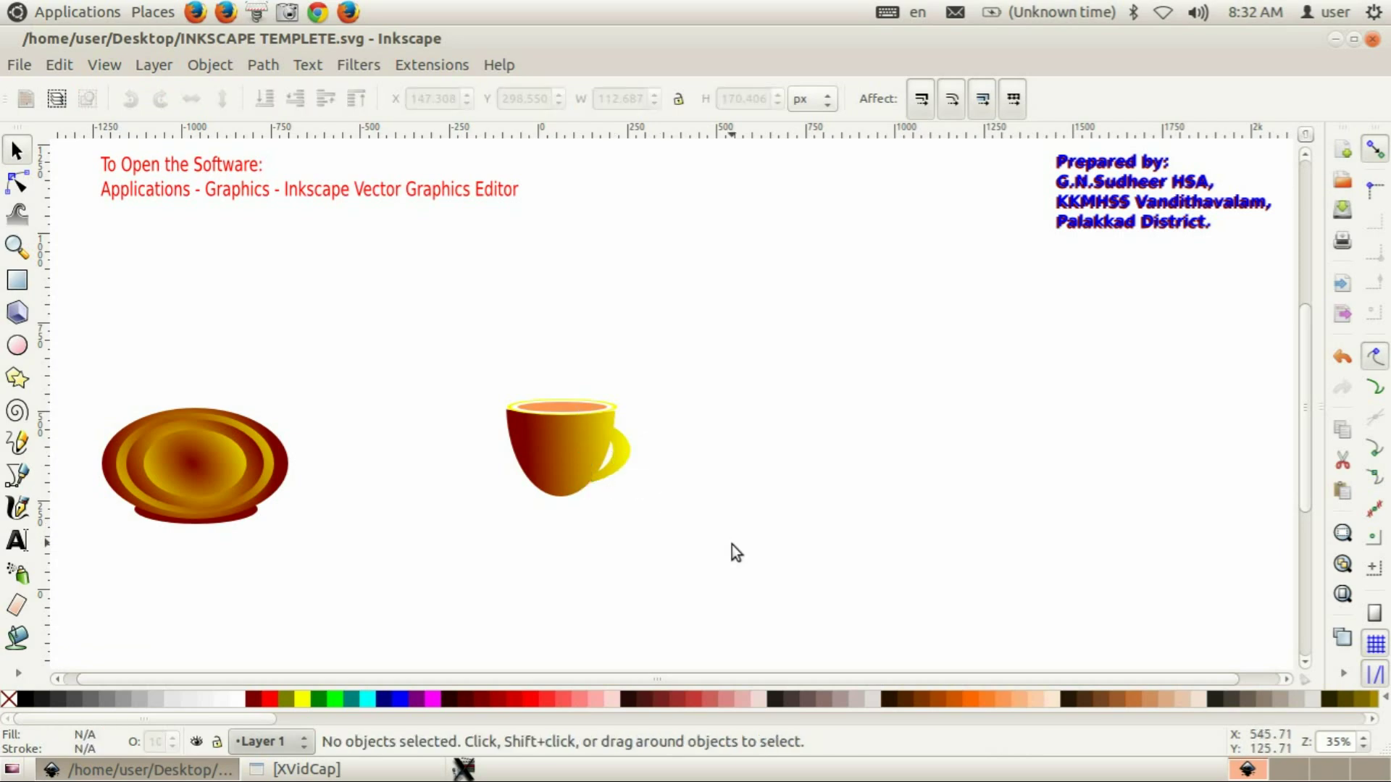
- Lower the yellow crescent handle to the bottom of the stacking order so it sits behind the cup
{"action": "left_click", "coordinate": [625, 457]}
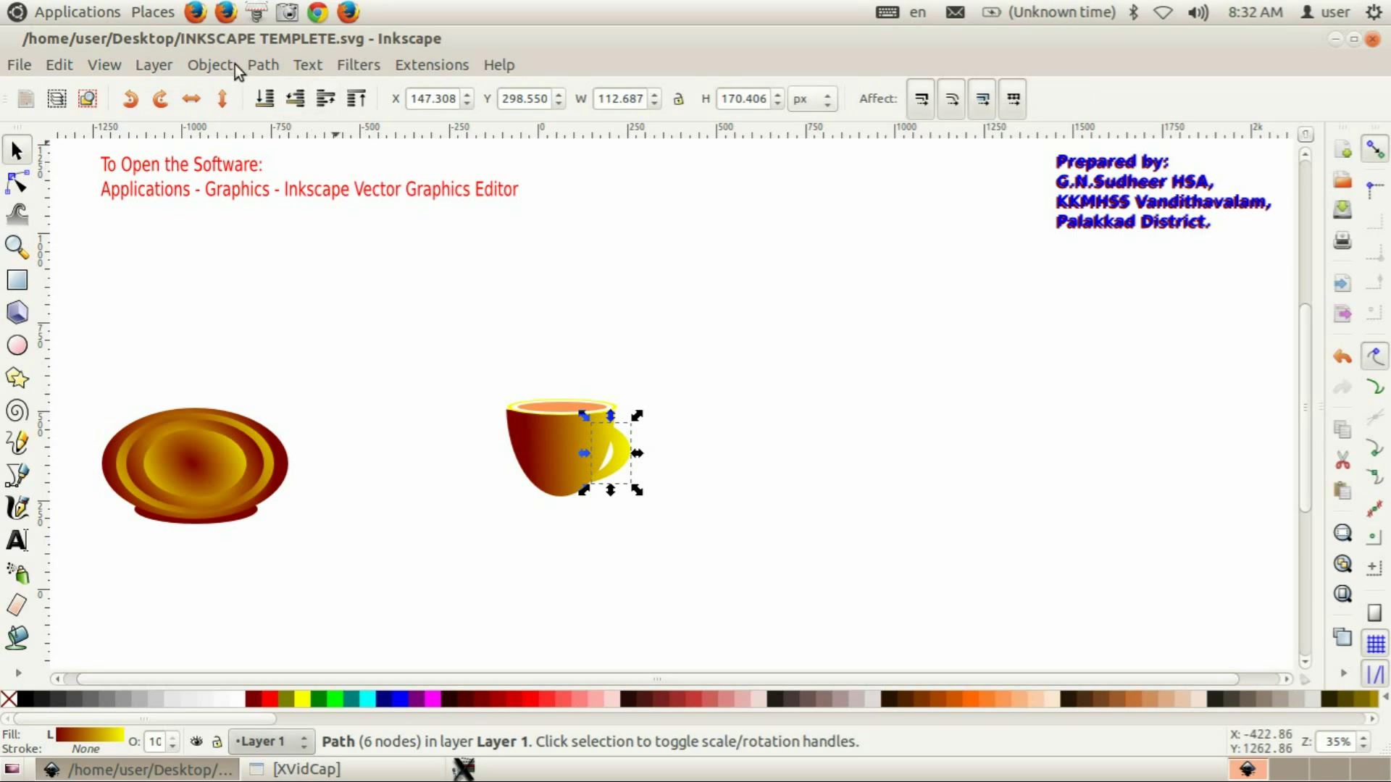
{"action": "left_click", "coordinate": [210, 67]}
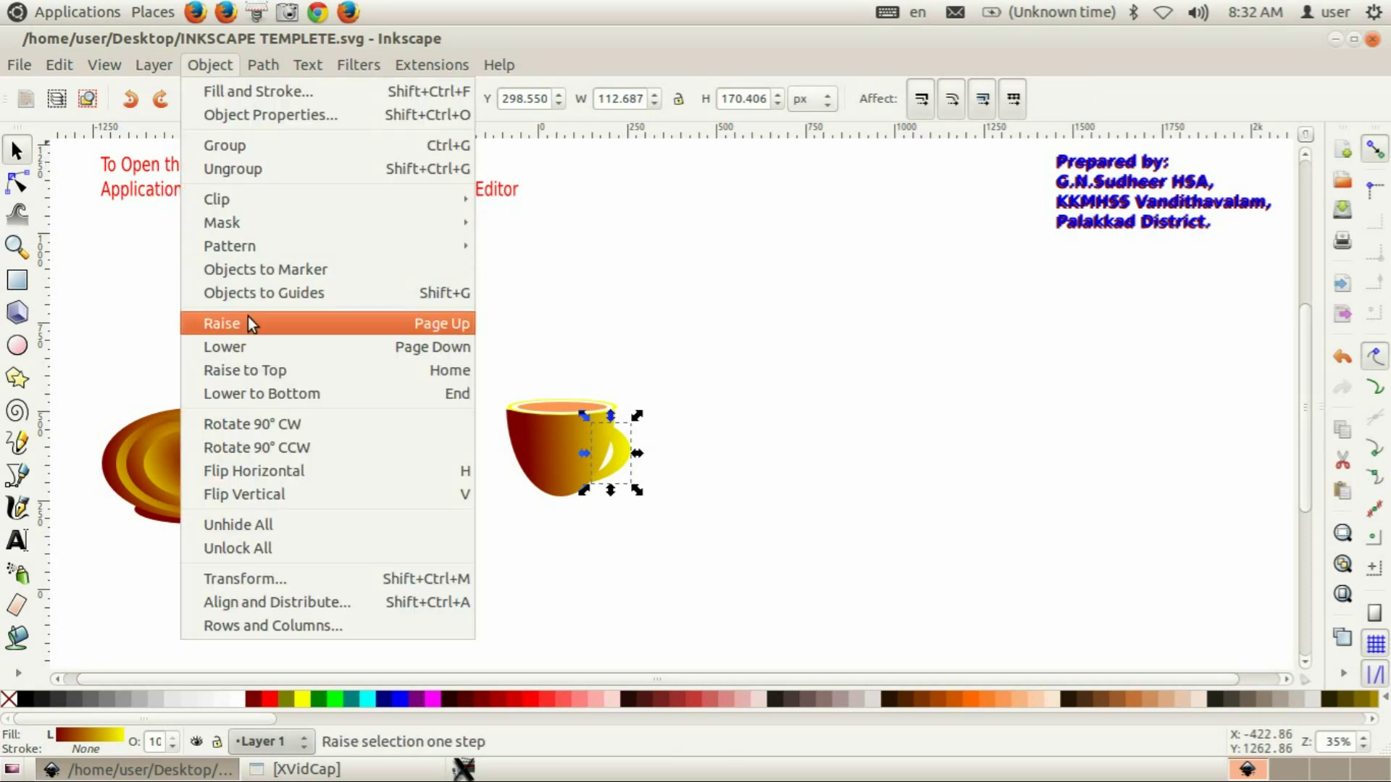
{"action": "left_click", "coordinate": [254, 397]}
{"action": "left_click", "coordinate": [464, 407]}
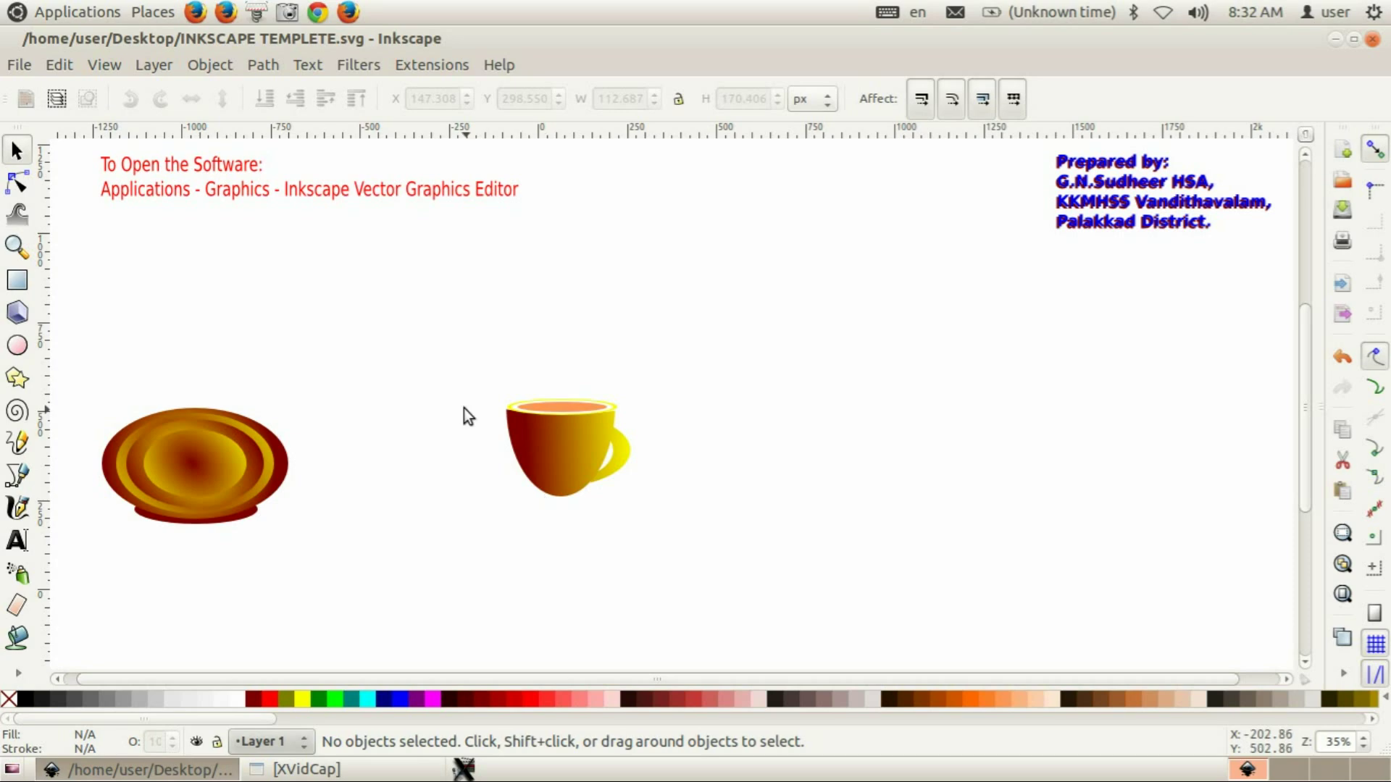
- Group the handle with the cup and move the group up and left, closer to the saucer
{"action": "left_click_drag", "start_coordinate": [493, 367], "coordinate": [766, 610]}
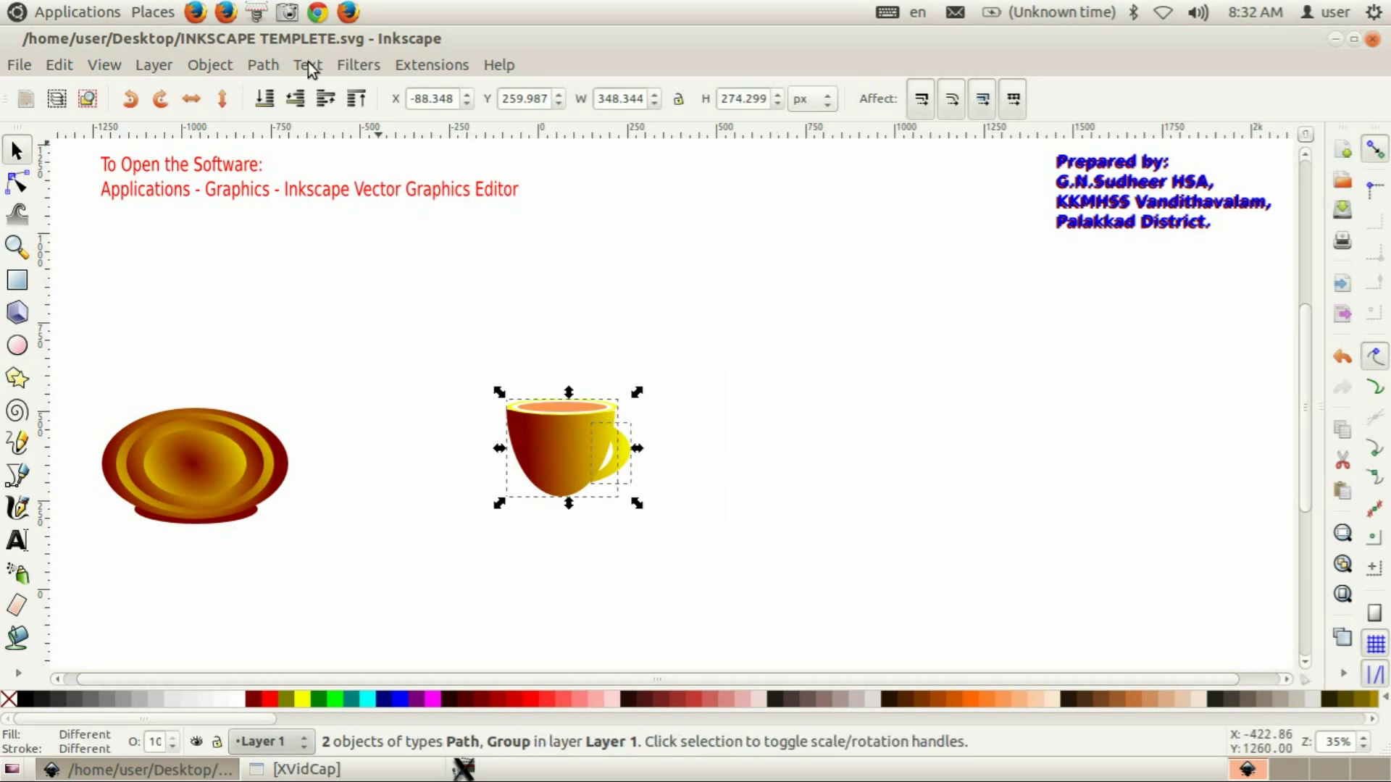
{"action": "left_click", "coordinate": [222, 68]}
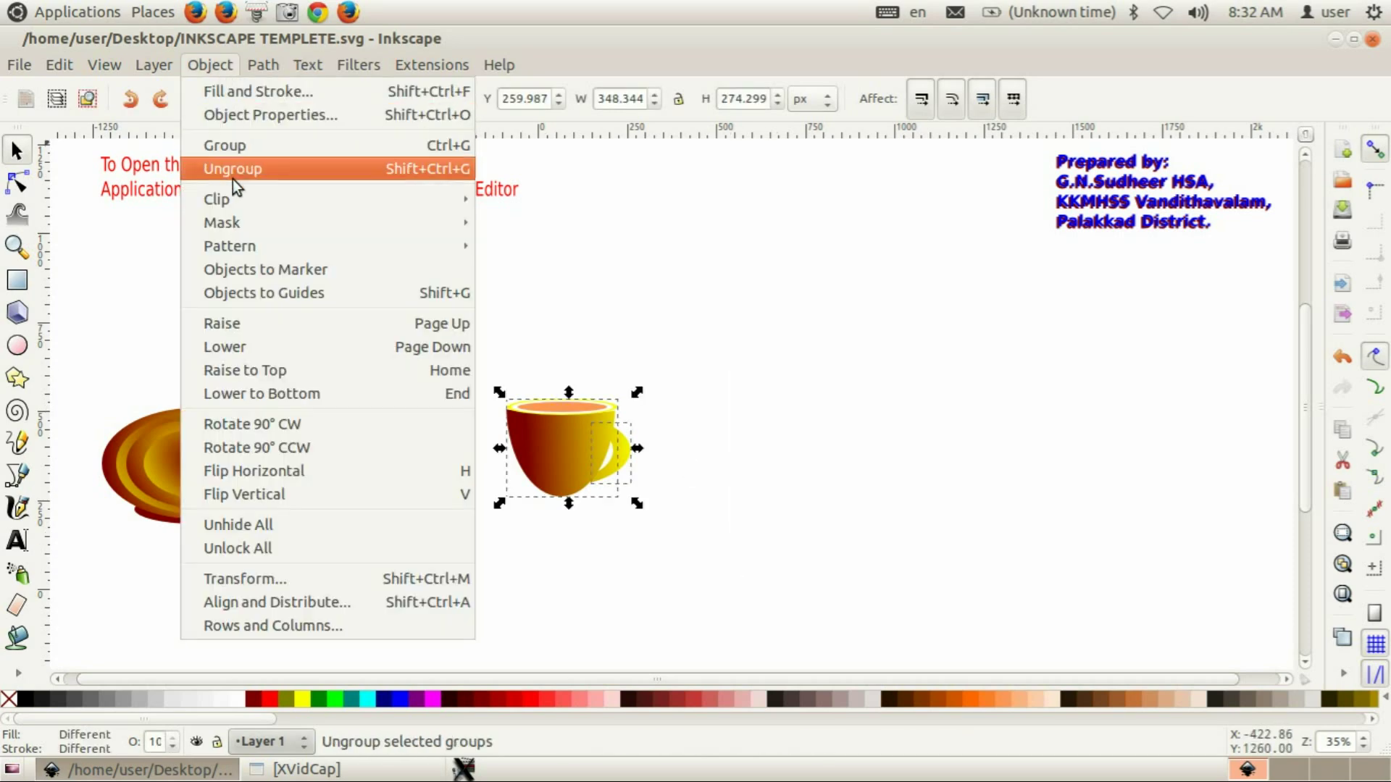
{"action": "left_click", "coordinate": [245, 150]}
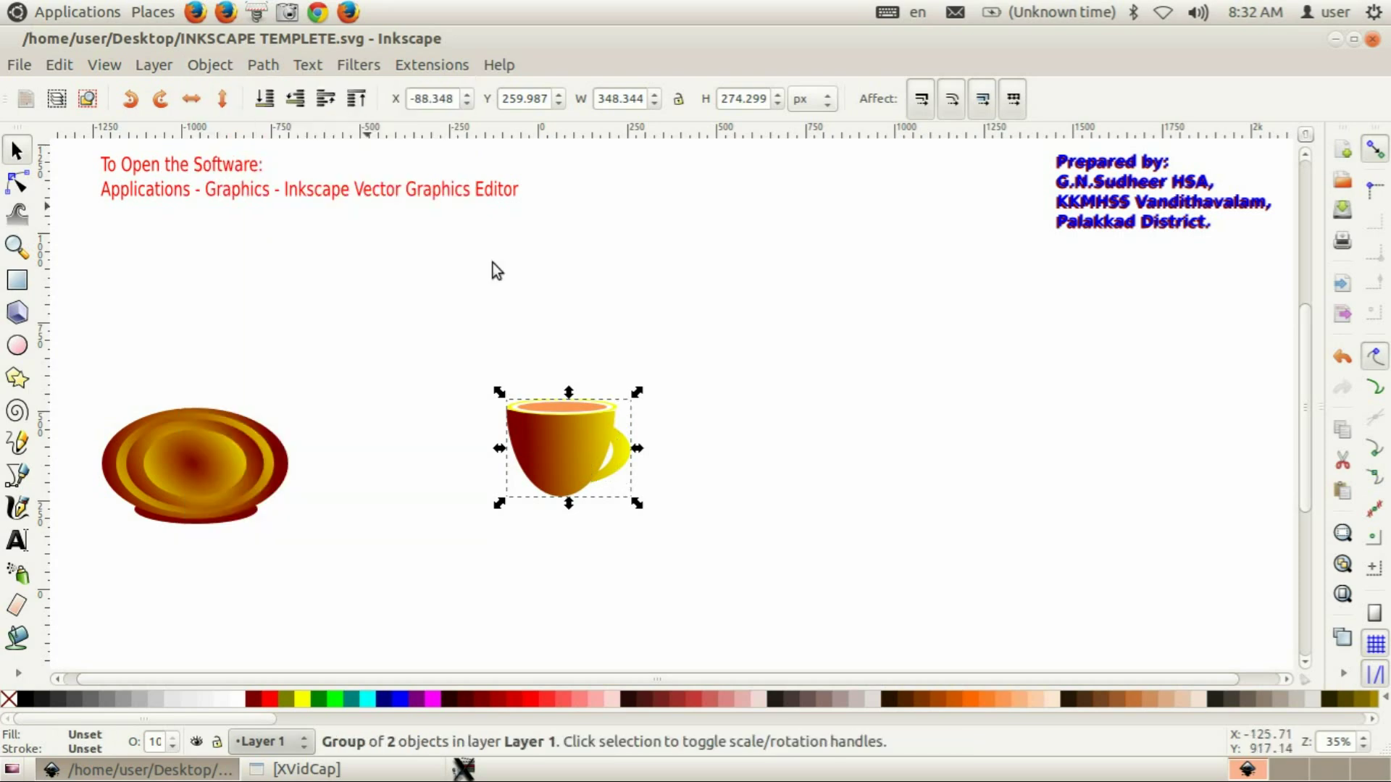
{"action": "left_click", "coordinate": [750, 464]}
{"action": "left_click_drag", "start_coordinate": [577, 449], "coordinate": [469, 410]}
{"action": "left_click", "coordinate": [780, 474]}
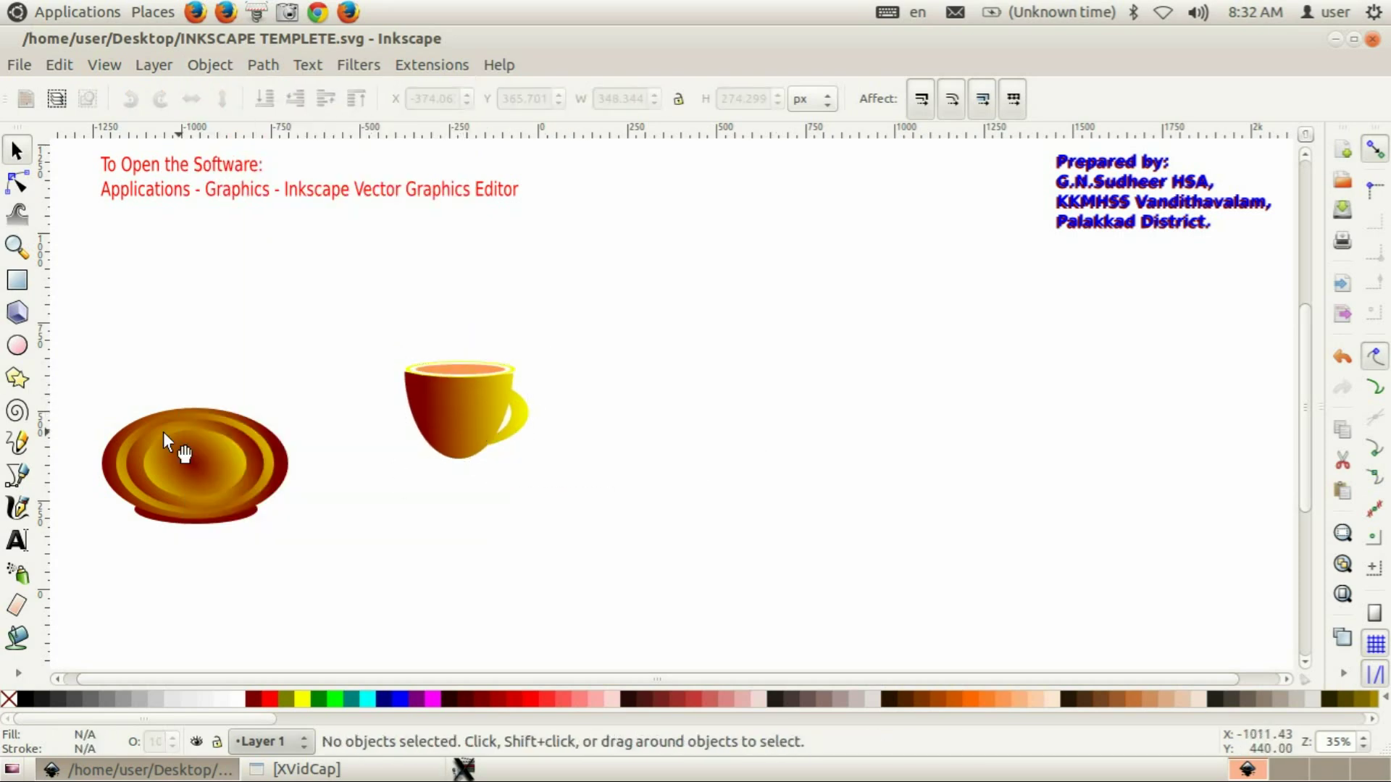
- Draw three separate vertical light-orange calligraphy strokes side by side in the empty area right of the cup, together about 400 × 472 px
{"action": "left_click", "coordinate": [20, 509]}
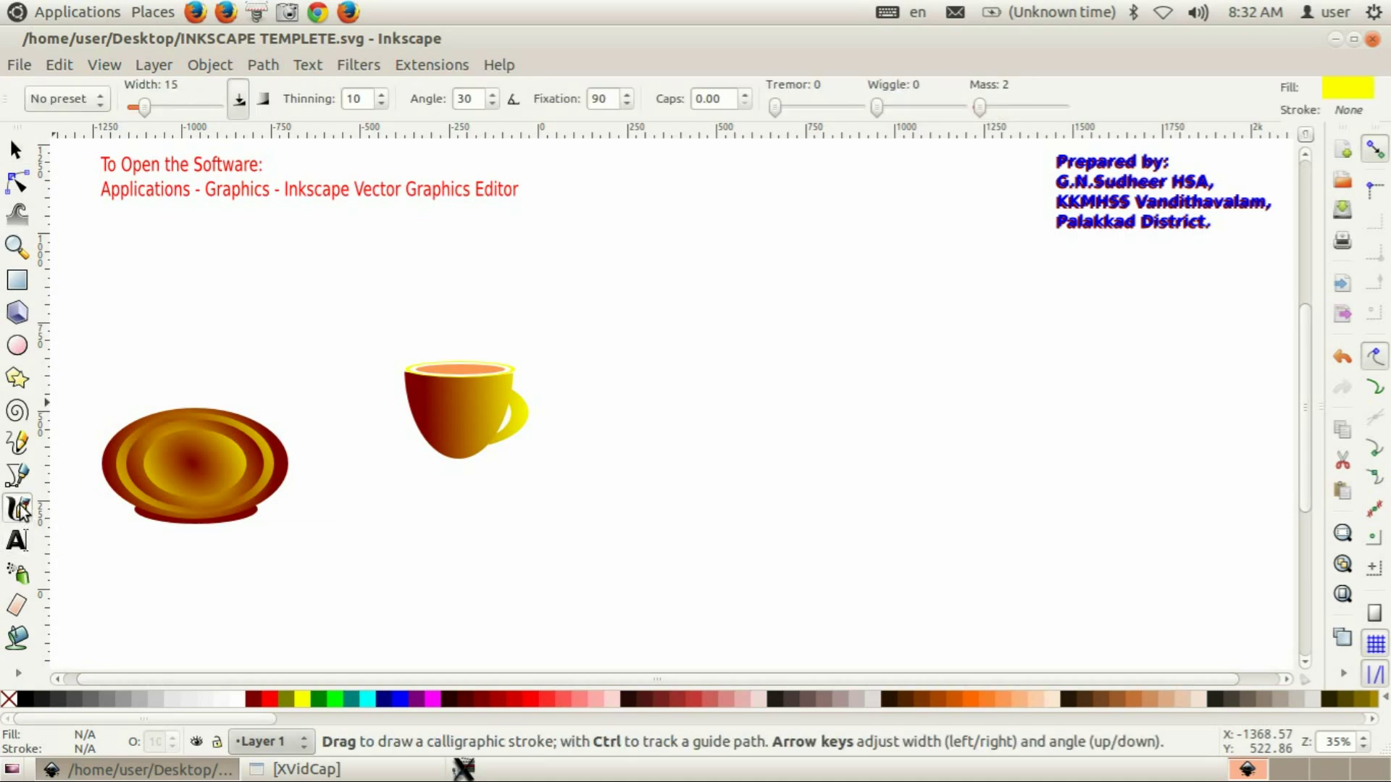
{"action": "left_click", "coordinate": [254, 700]}
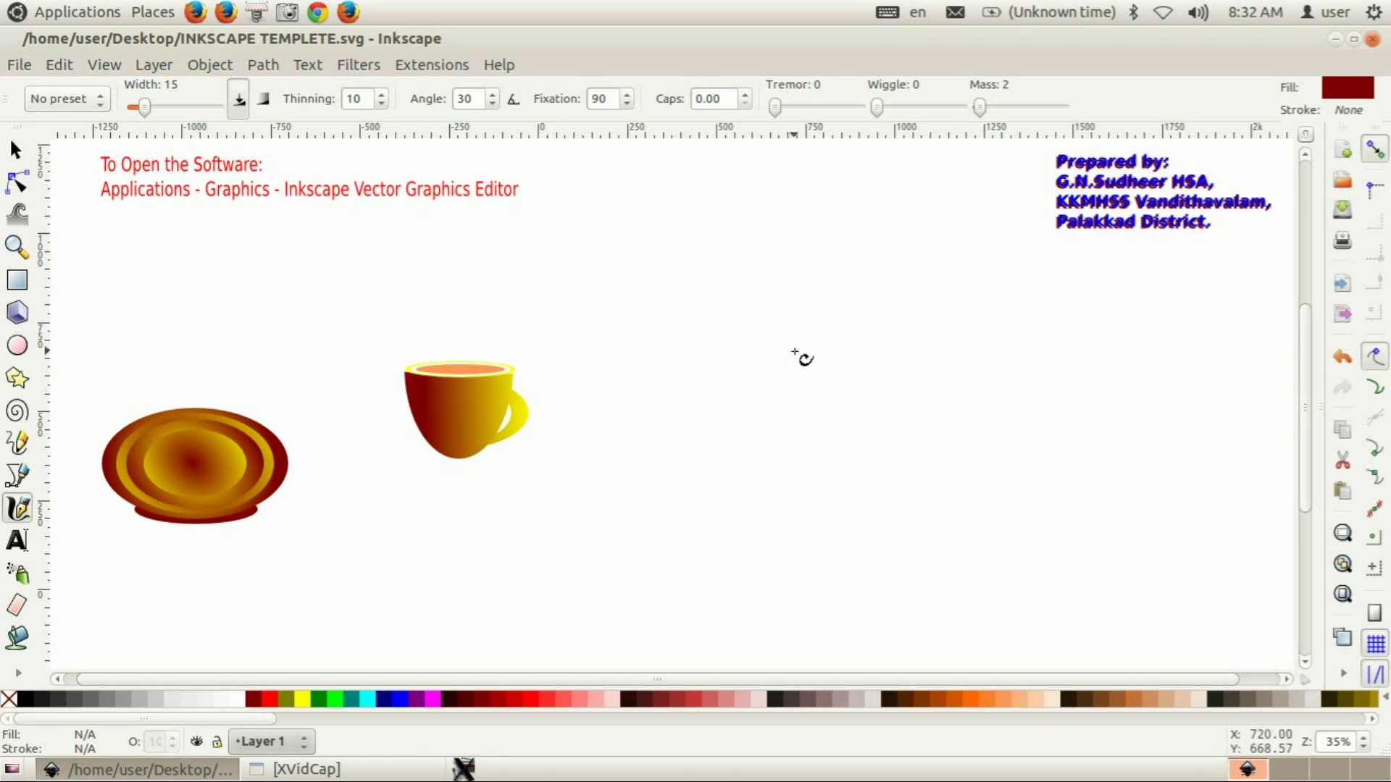
{"action": "left_click", "coordinate": [1009, 700]}
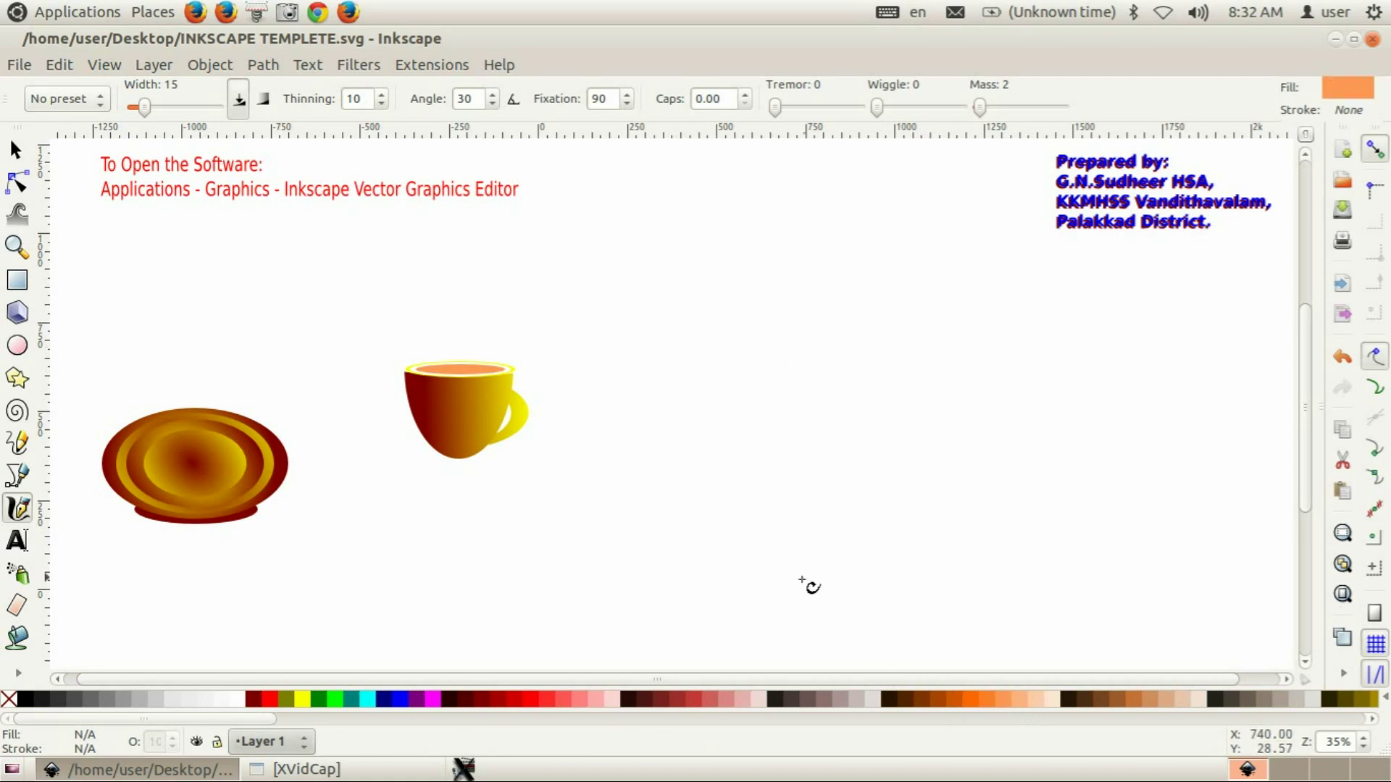
{"action": "left_click_drag", "start_coordinate": [763, 335], "coordinate": [772, 496]}
{"action": "left_click_drag", "start_coordinate": [838, 327], "coordinate": [841, 487]}
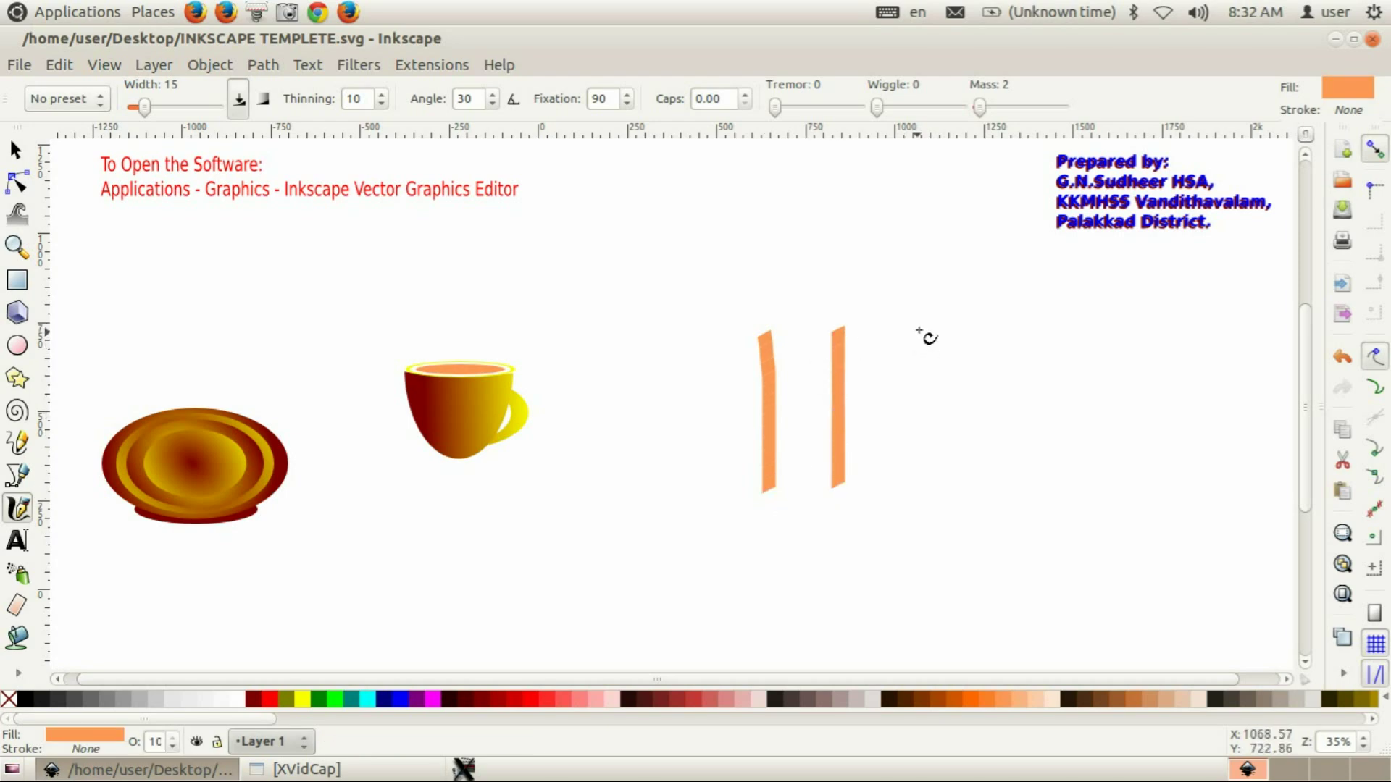
{"action": "left_click_drag", "start_coordinate": [893, 330], "coordinate": [894, 491]}
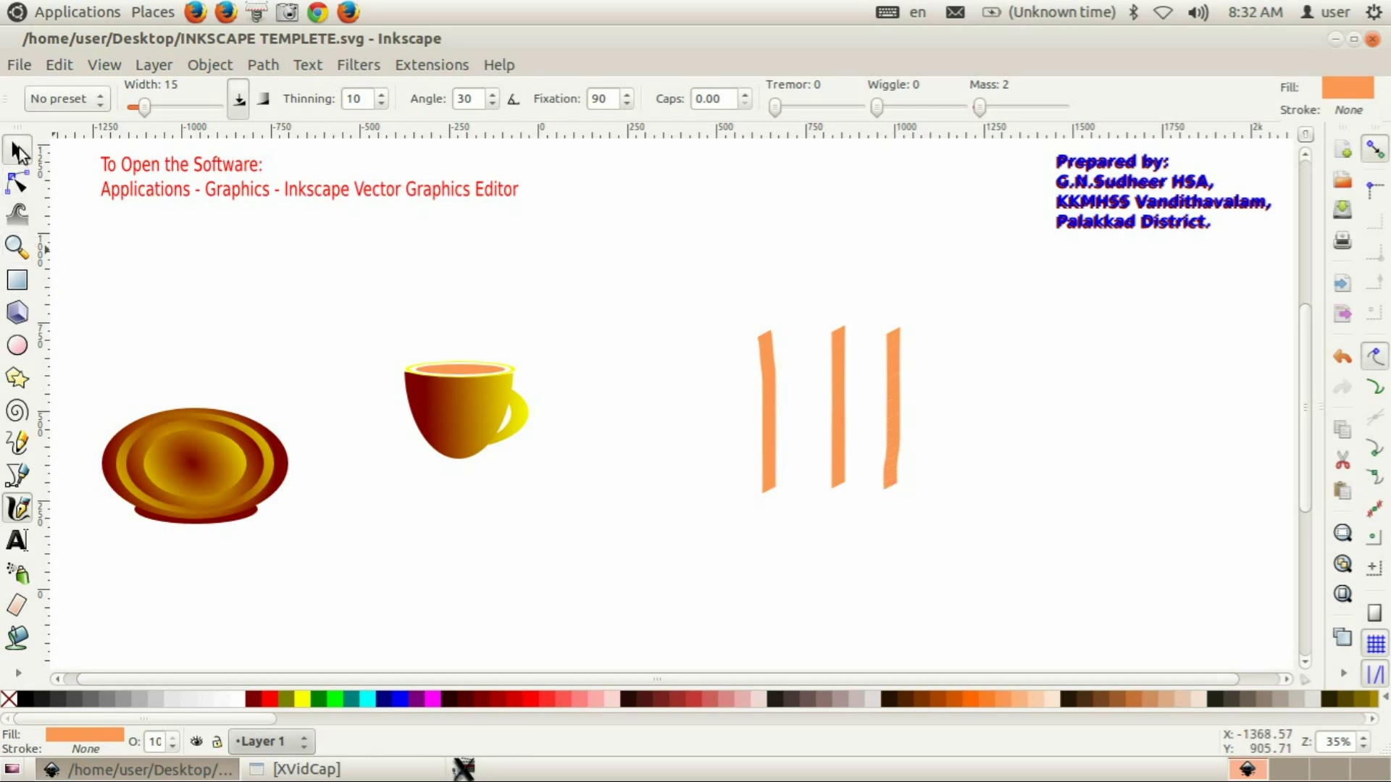
- Group the three orange calligraphy strokes
{"action": "left_click", "coordinate": [16, 150]}
{"action": "mouse_move", "coordinate": [667, 273]}
{"action": "left_mouse_down"}
{"action": "mouse_move", "coordinate": [916, 364]}
{"action": "mouse_move", "coordinate": [979, 627]}
{"action": "left_mouse_up"}
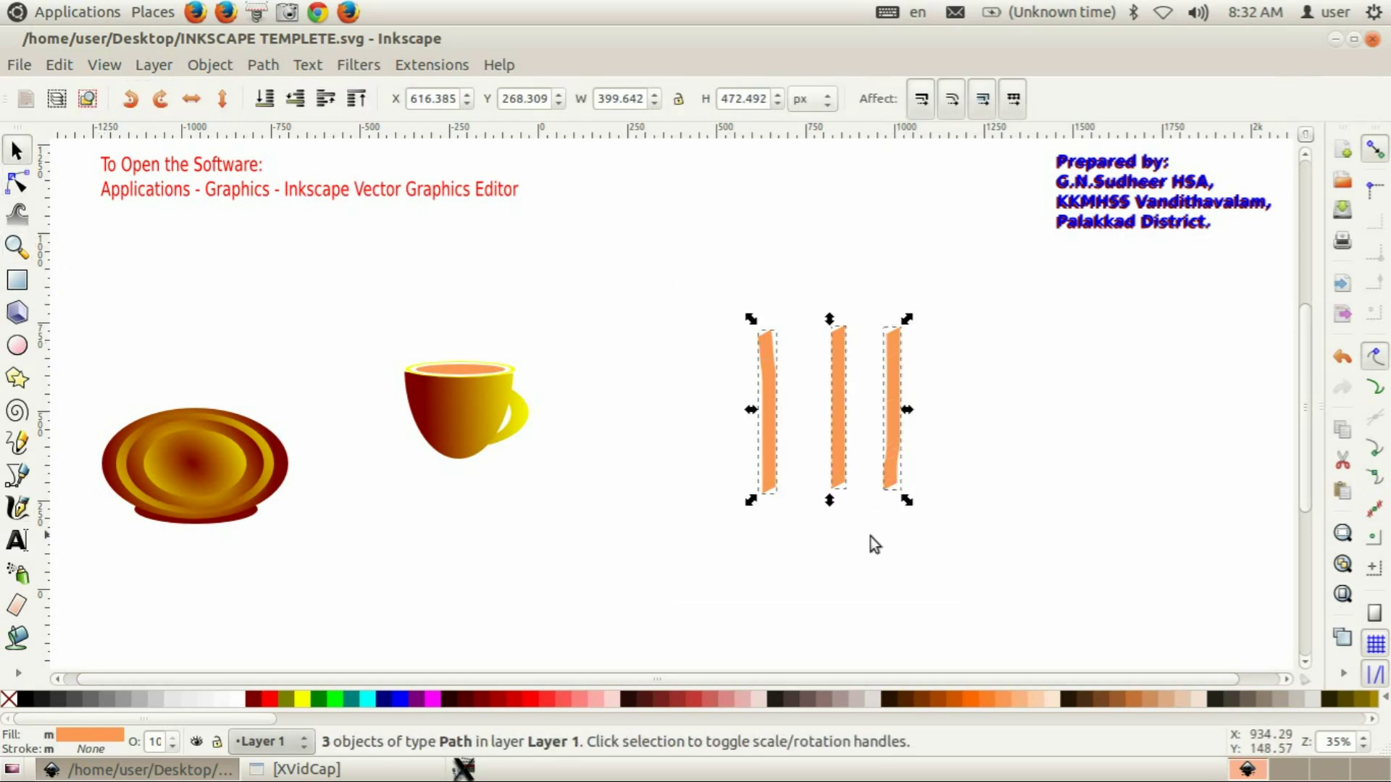
{"action": "left_click", "coordinate": [210, 65]}
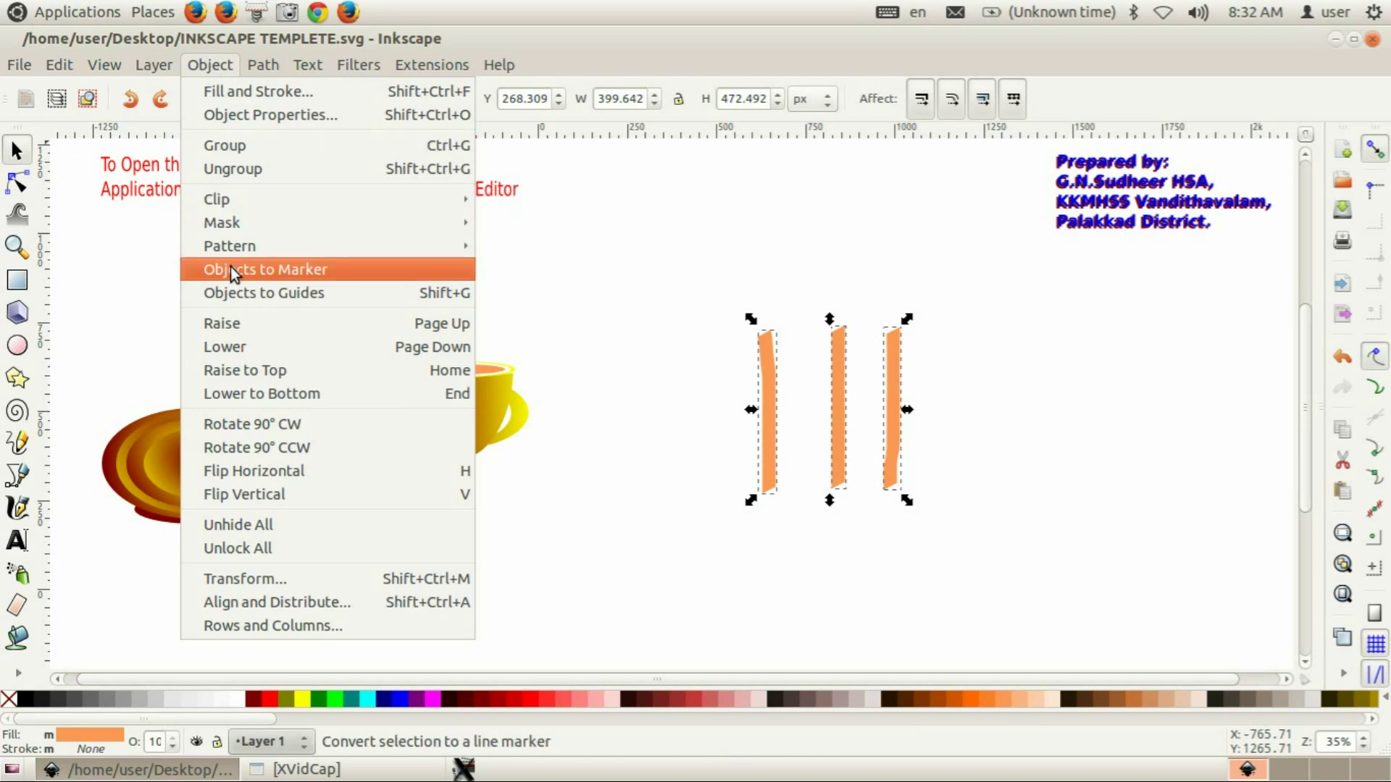
{"action": "left_click", "coordinate": [228, 149]}
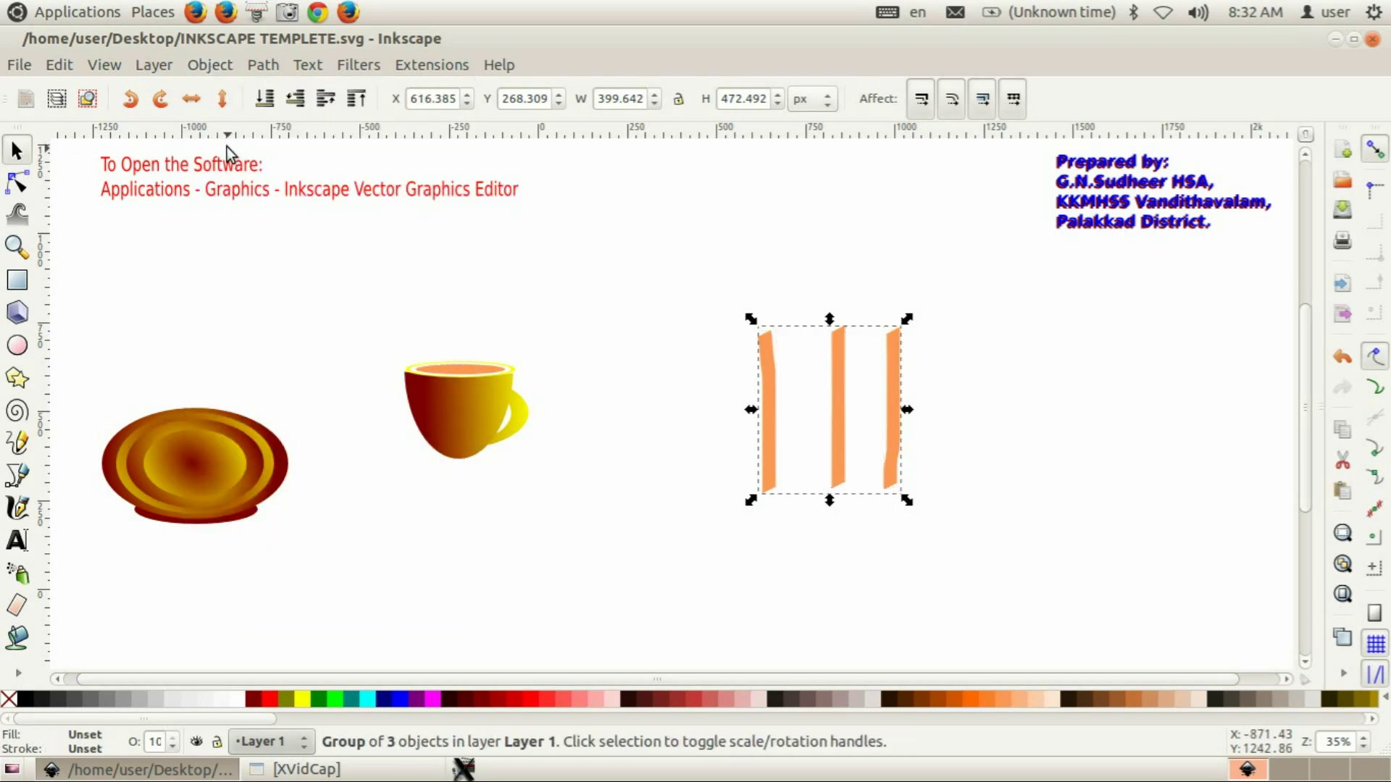
- Blur the group of orange strokes to 26.7 to make it look like steam
{"action": "left_click", "coordinate": [210, 64]}
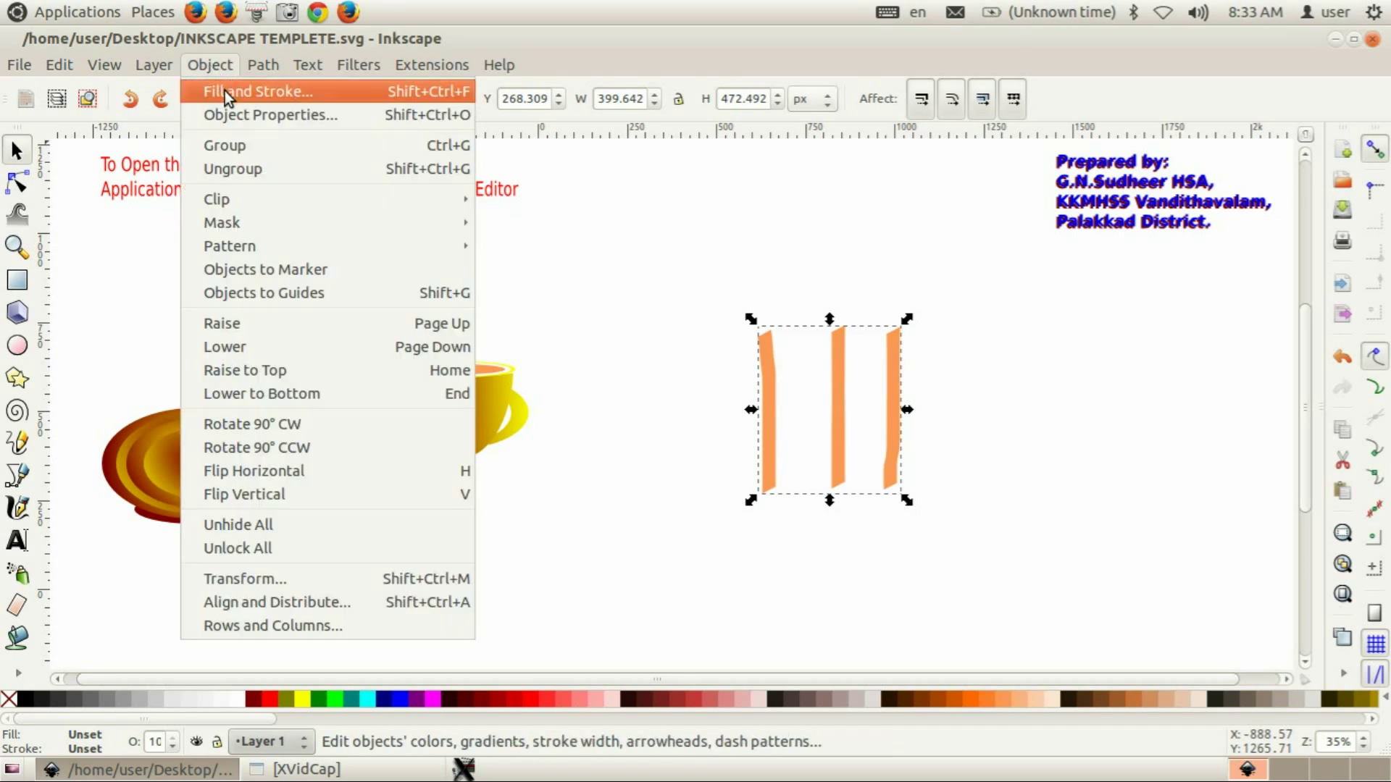
{"action": "left_click", "coordinate": [224, 90]}
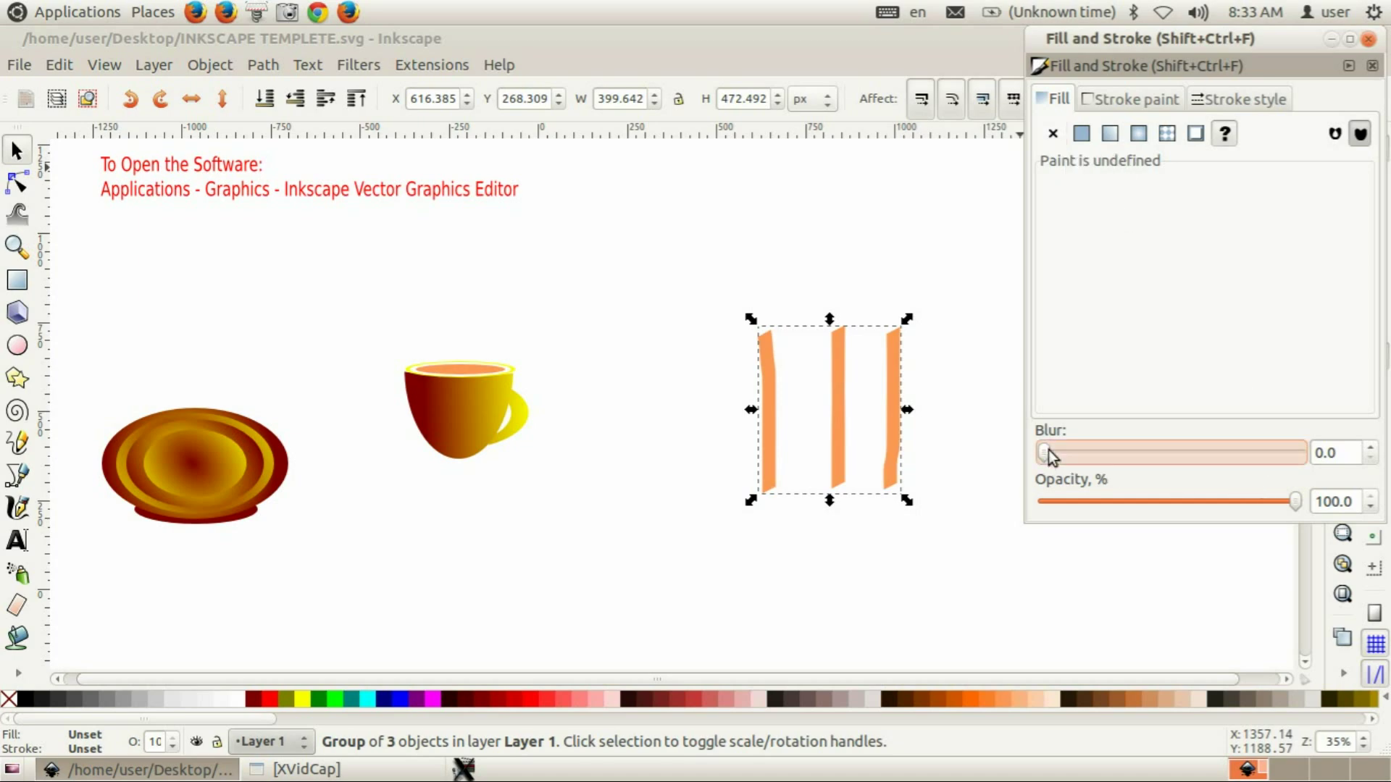
{"action": "left_click_drag", "start_coordinate": [1051, 455], "coordinate": [1115, 445]}
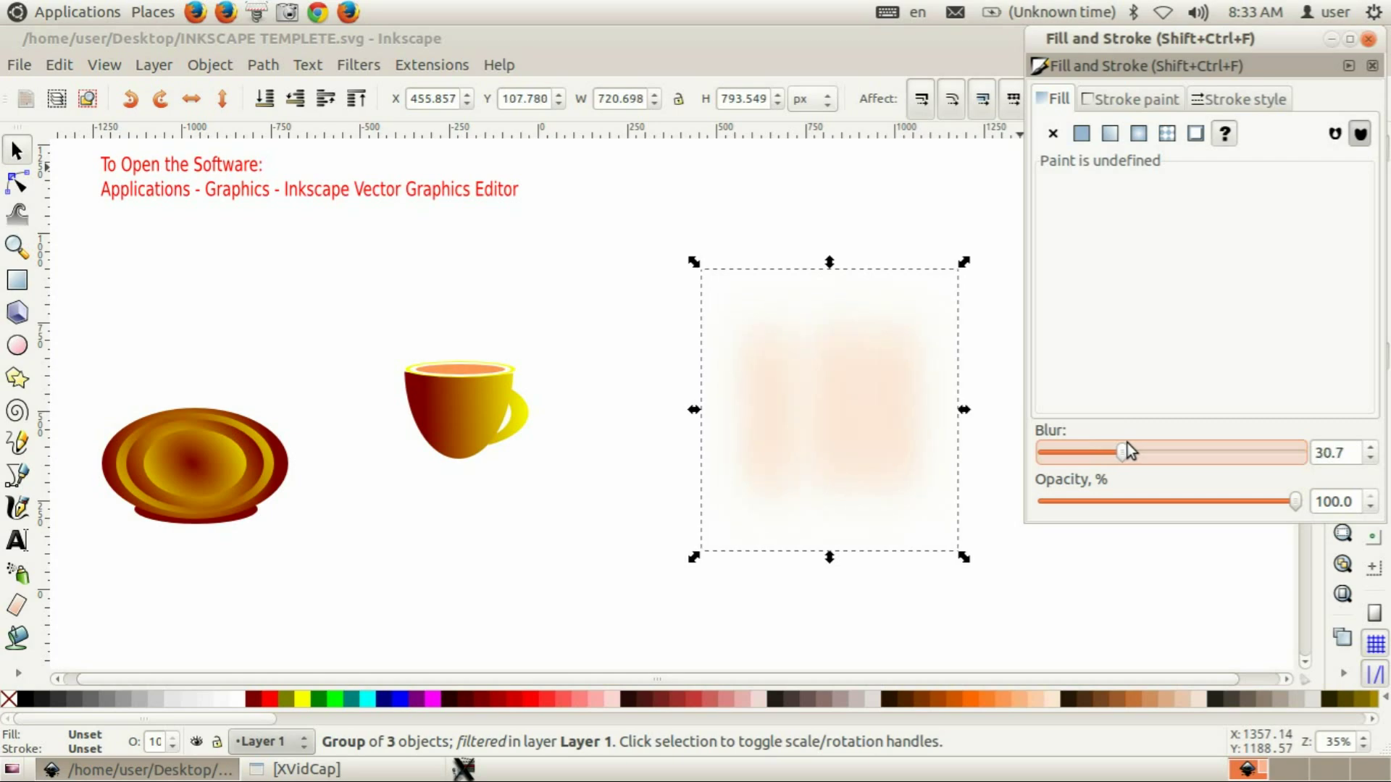
{"action": "scroll", "coordinate": [1116, 443], "scroll_direction": "down", "scroll_amount": 2}
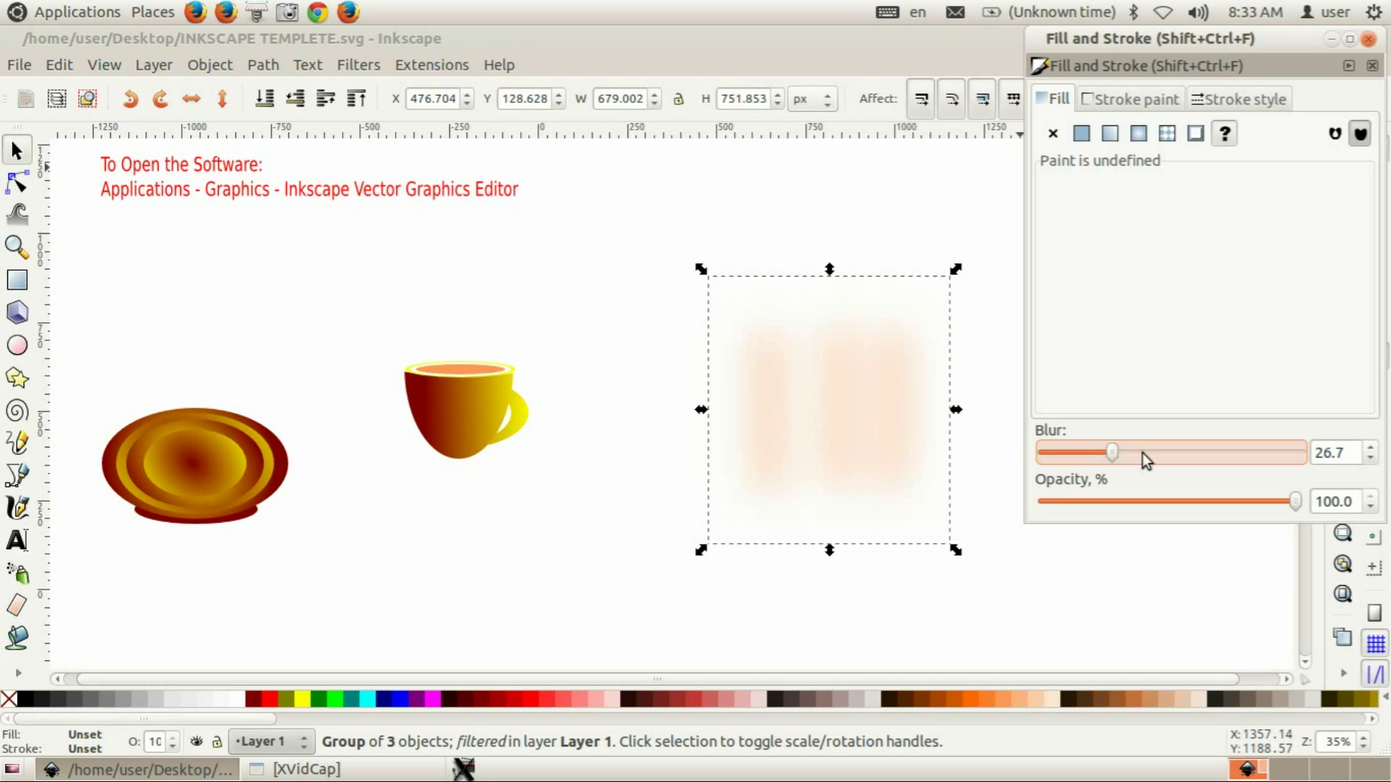
{"action": "left_click", "coordinate": [1369, 45]}
- Shrink the blurred steam to about 205 × 485 px and place it rising from the cup's drink
{"action": "mouse_move", "coordinate": [957, 410]}
{"action": "left_mouse_down"}
{"action": "mouse_move", "coordinate": [834, 403]}
{"action": "mouse_move", "coordinate": [853, 402]}
{"action": "left_mouse_up"}
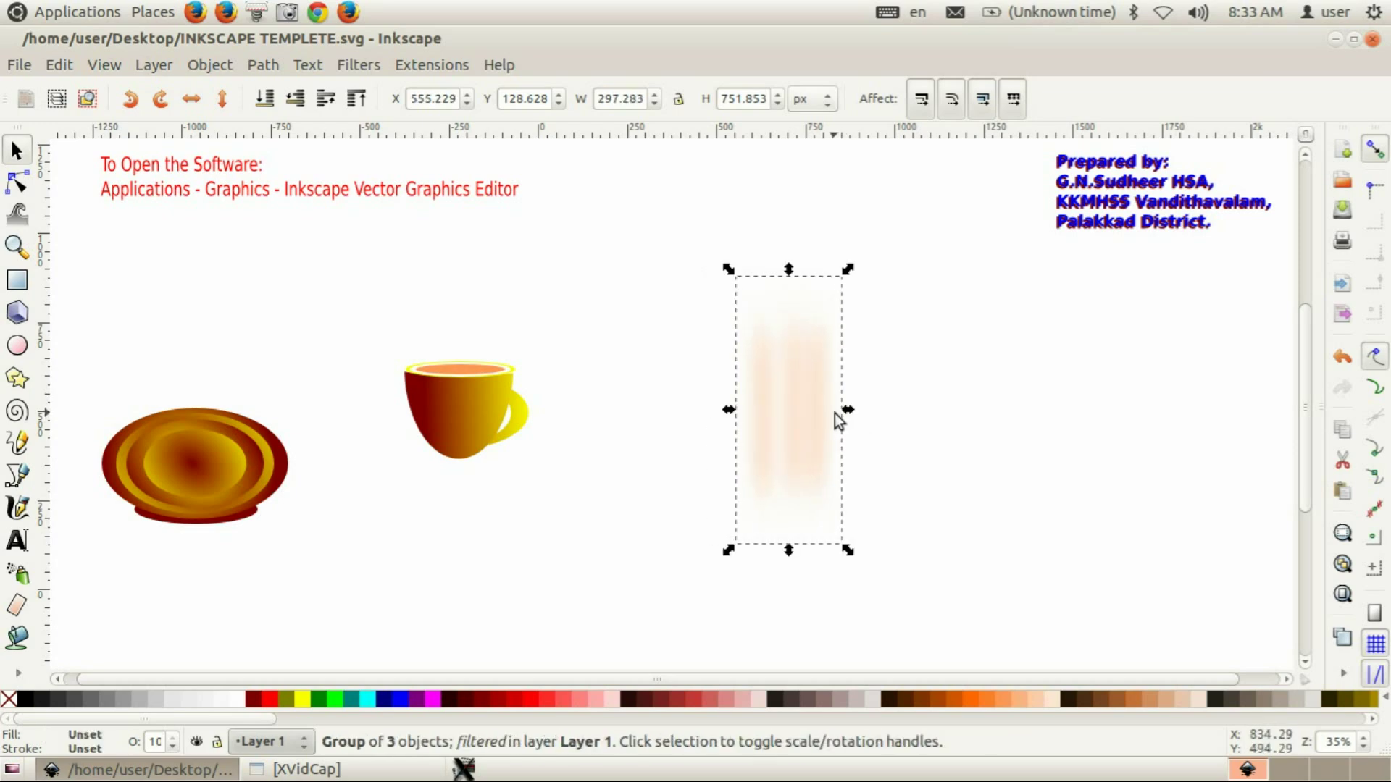
{"action": "left_click_drag", "start_coordinate": [789, 269], "coordinate": [785, 341]}
{"action": "left_click_drag", "start_coordinate": [842, 442], "coordinate": [465, 363]}
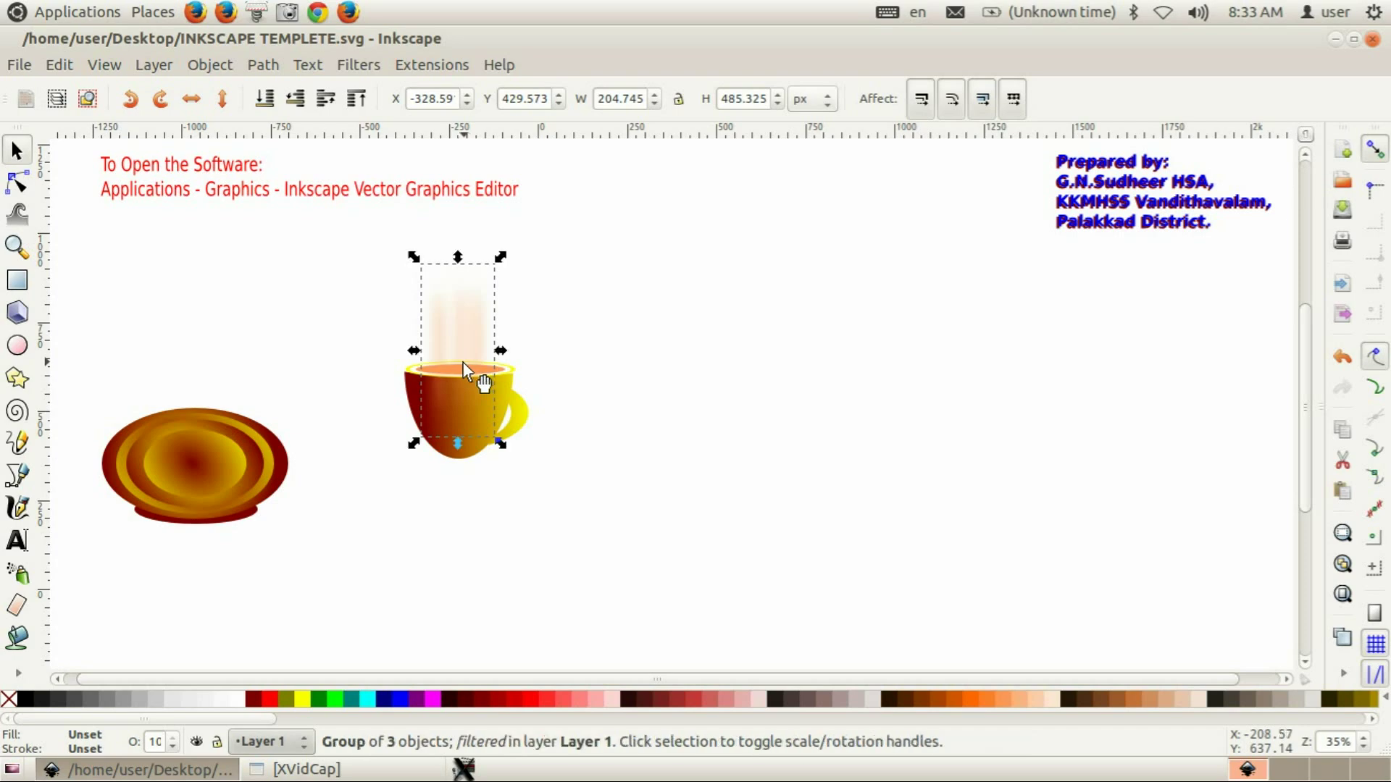
{"action": "left_click", "coordinate": [710, 396]}
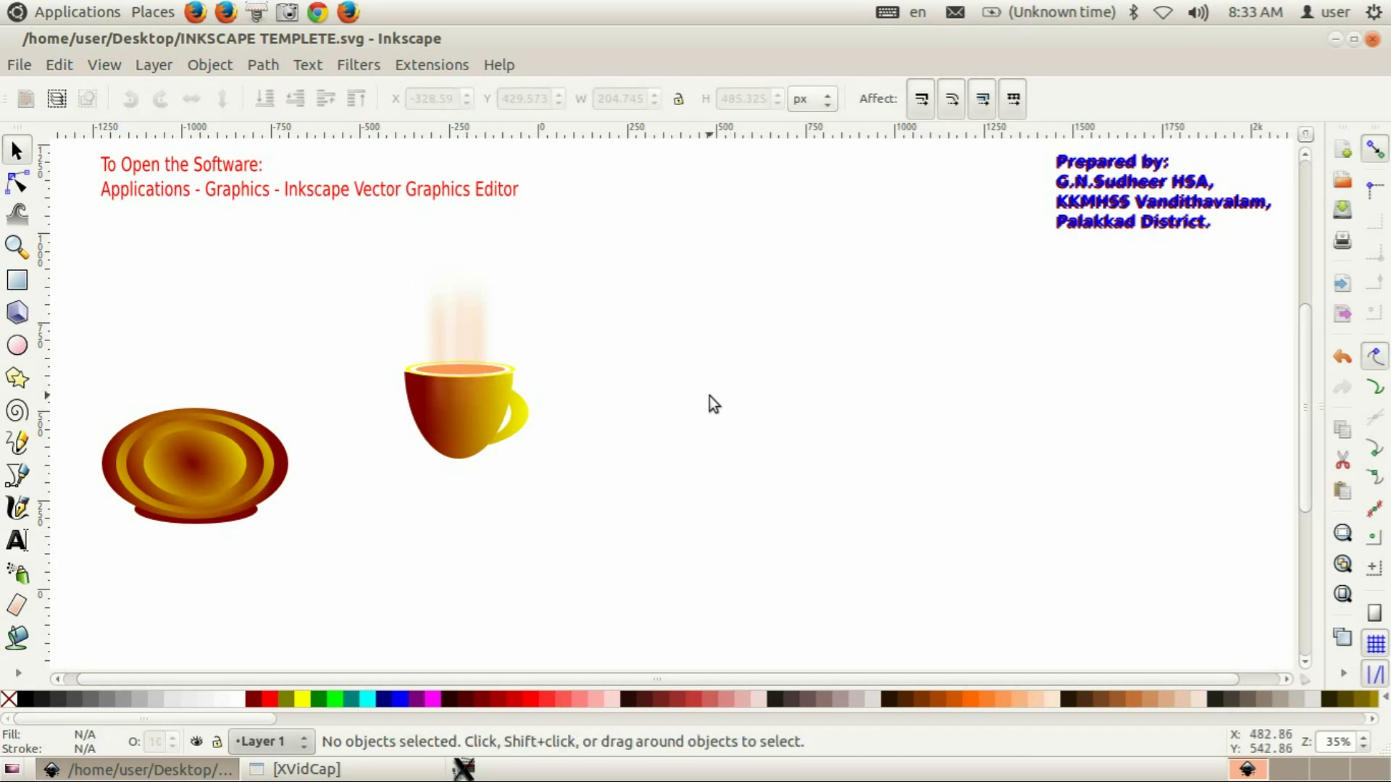
- Widen the steam on both sides to about 263 px so it spans more of the cup's opening
{"action": "left_click", "coordinate": [460, 335]}
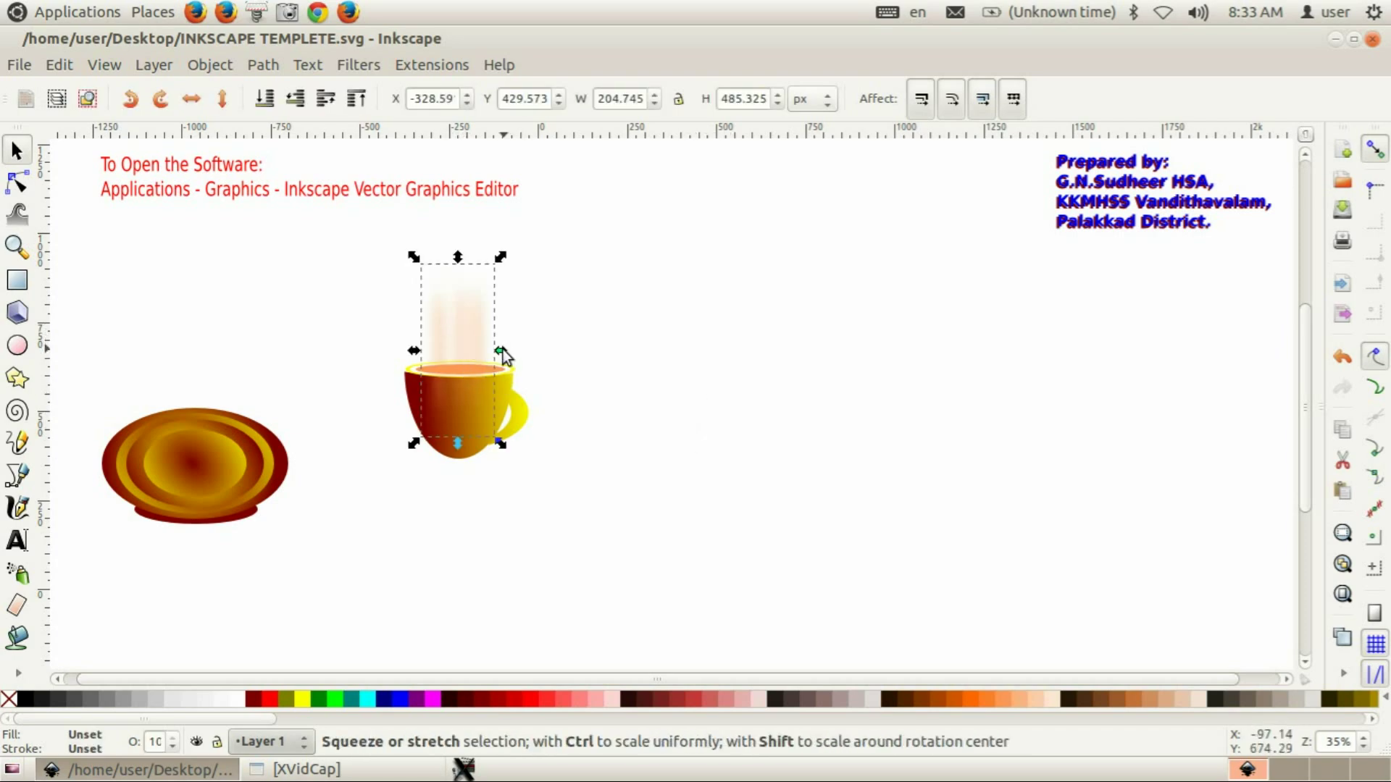
{"action": "left_click_drag", "start_coordinate": [503, 352], "coordinate": [511, 353]}
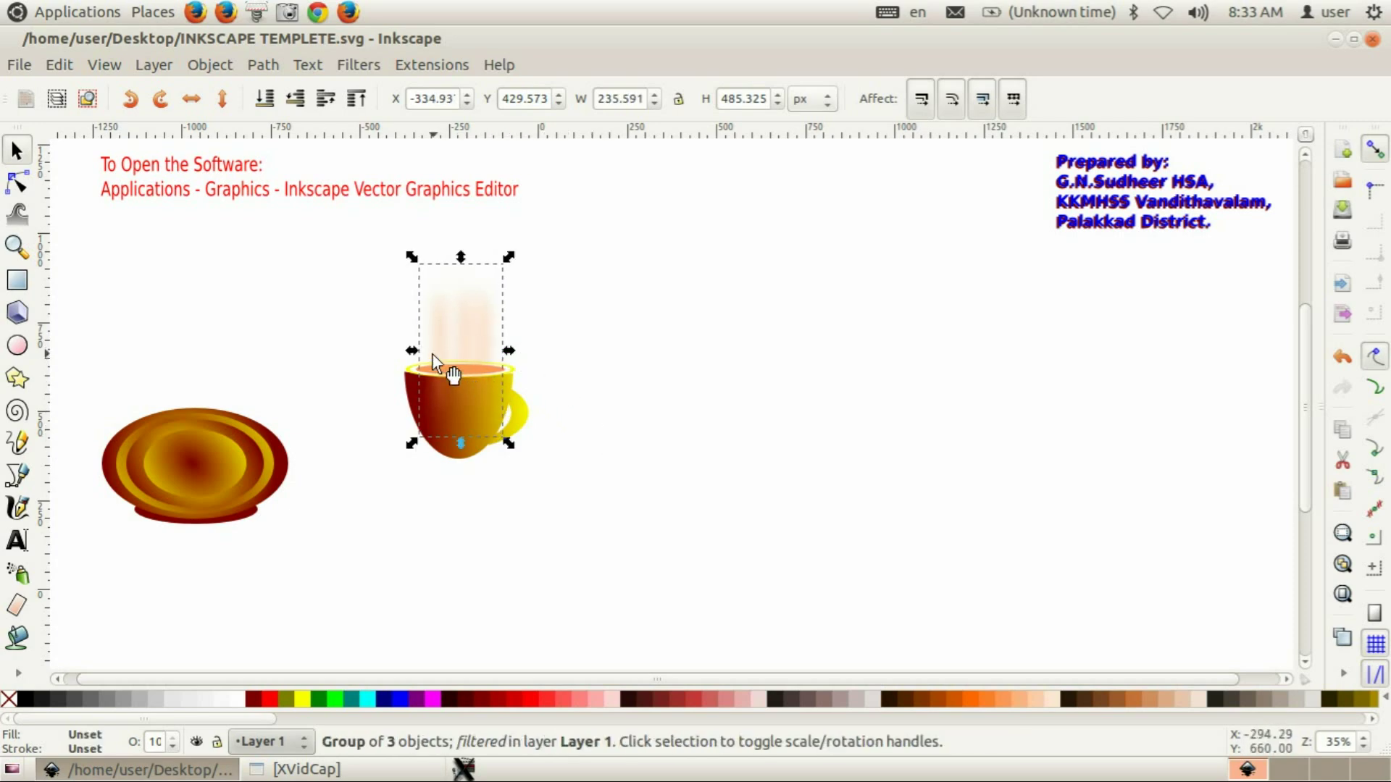
{"action": "left_click_drag", "start_coordinate": [411, 349], "coordinate": [403, 351]}
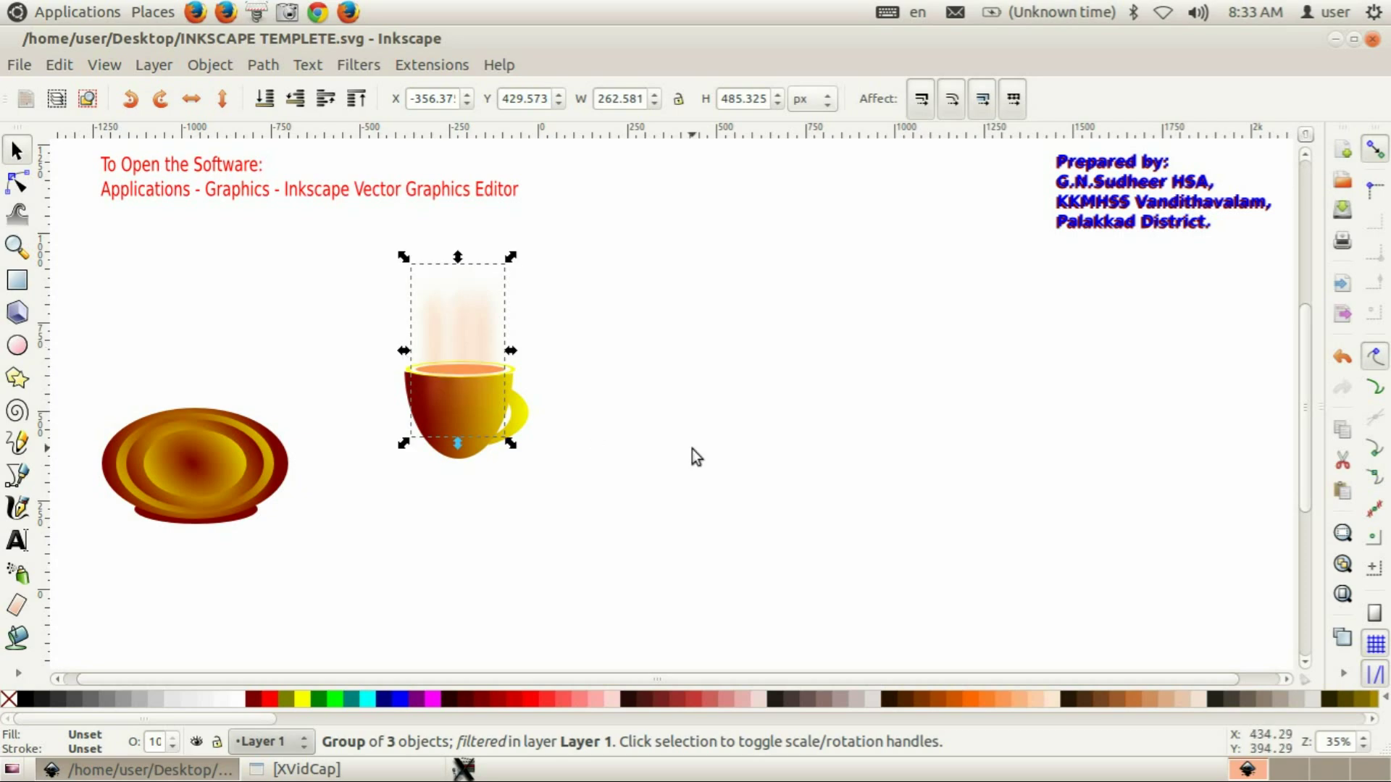
{"action": "left_click", "coordinate": [693, 454]}
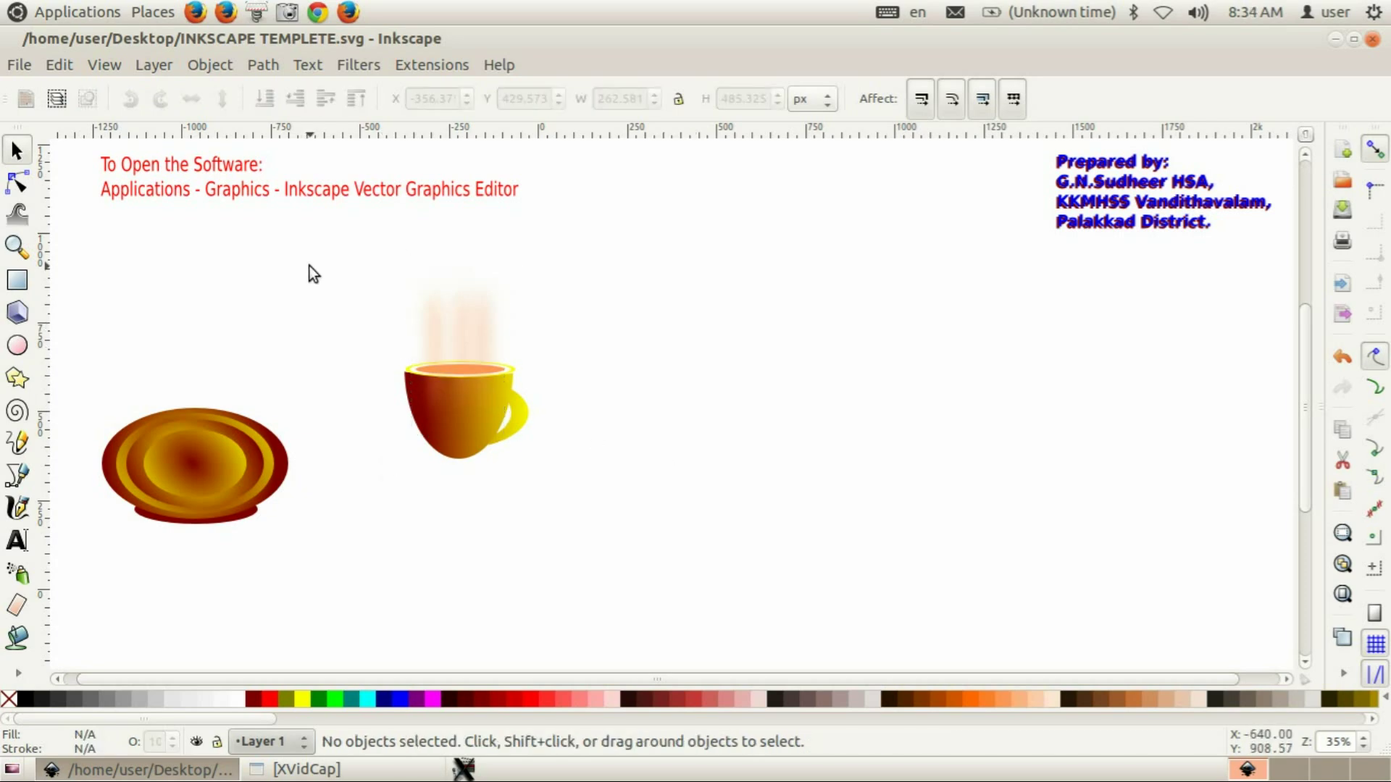
- Group the steam with the cup
{"action": "left_click_drag", "start_coordinate": [321, 222], "coordinate": [597, 603]}
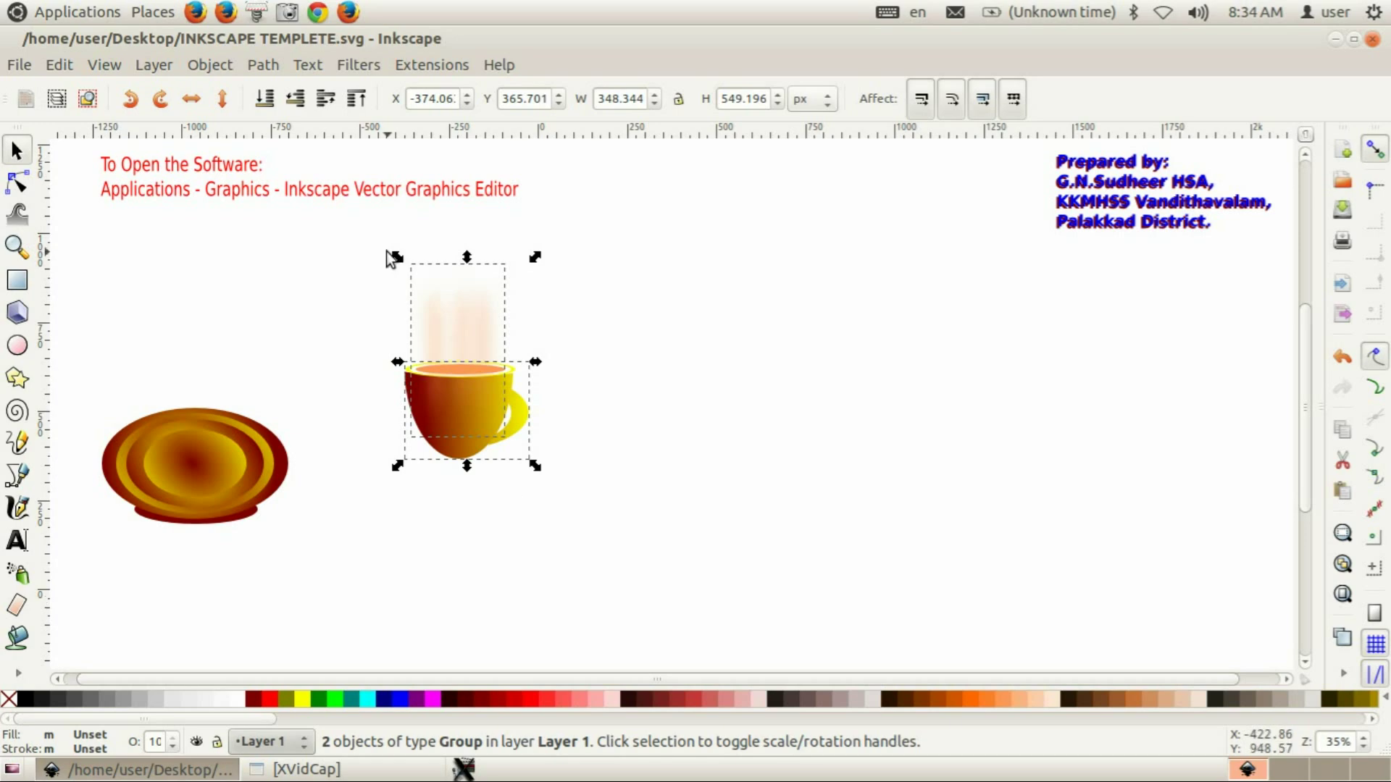
{"action": "left_click", "coordinate": [210, 64]}
{"action": "left_click", "coordinate": [240, 144]}
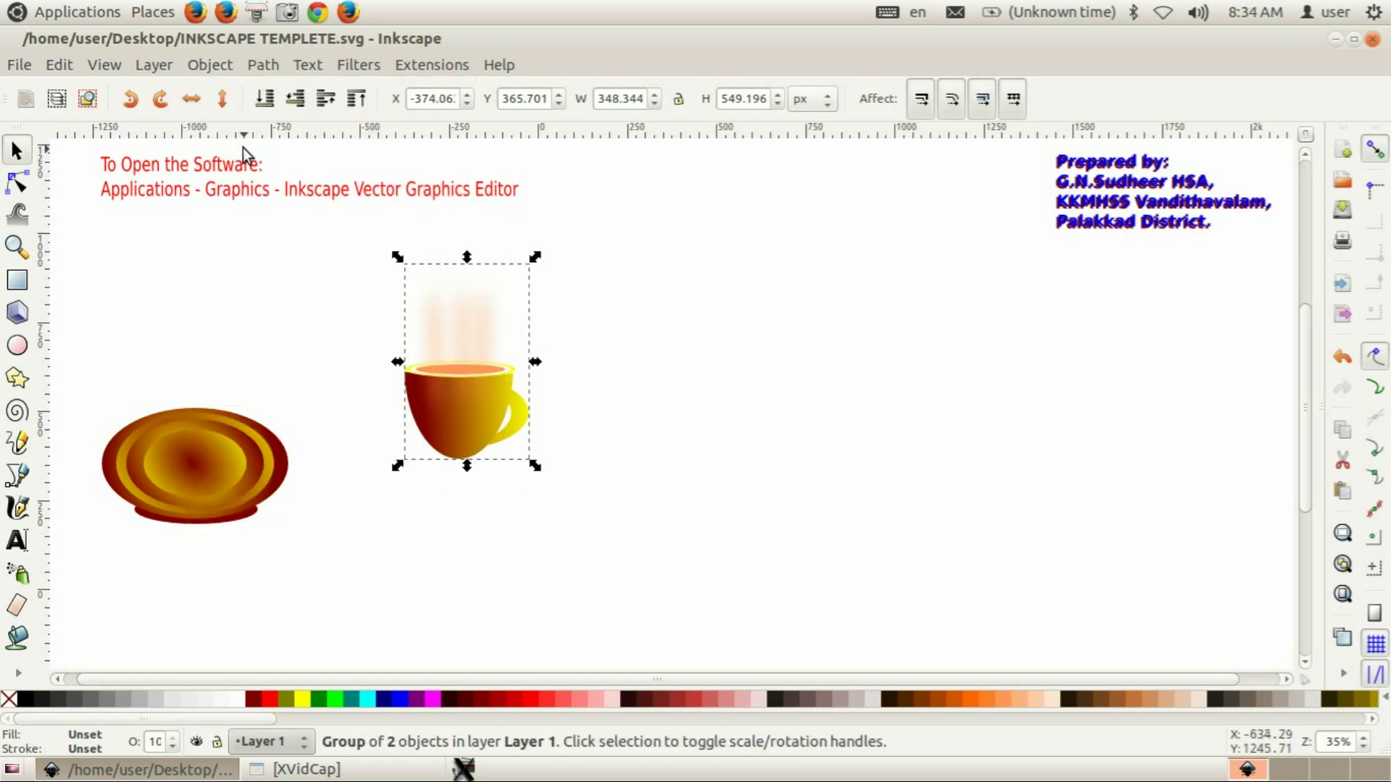
{"action": "left_click", "coordinate": [617, 430]}
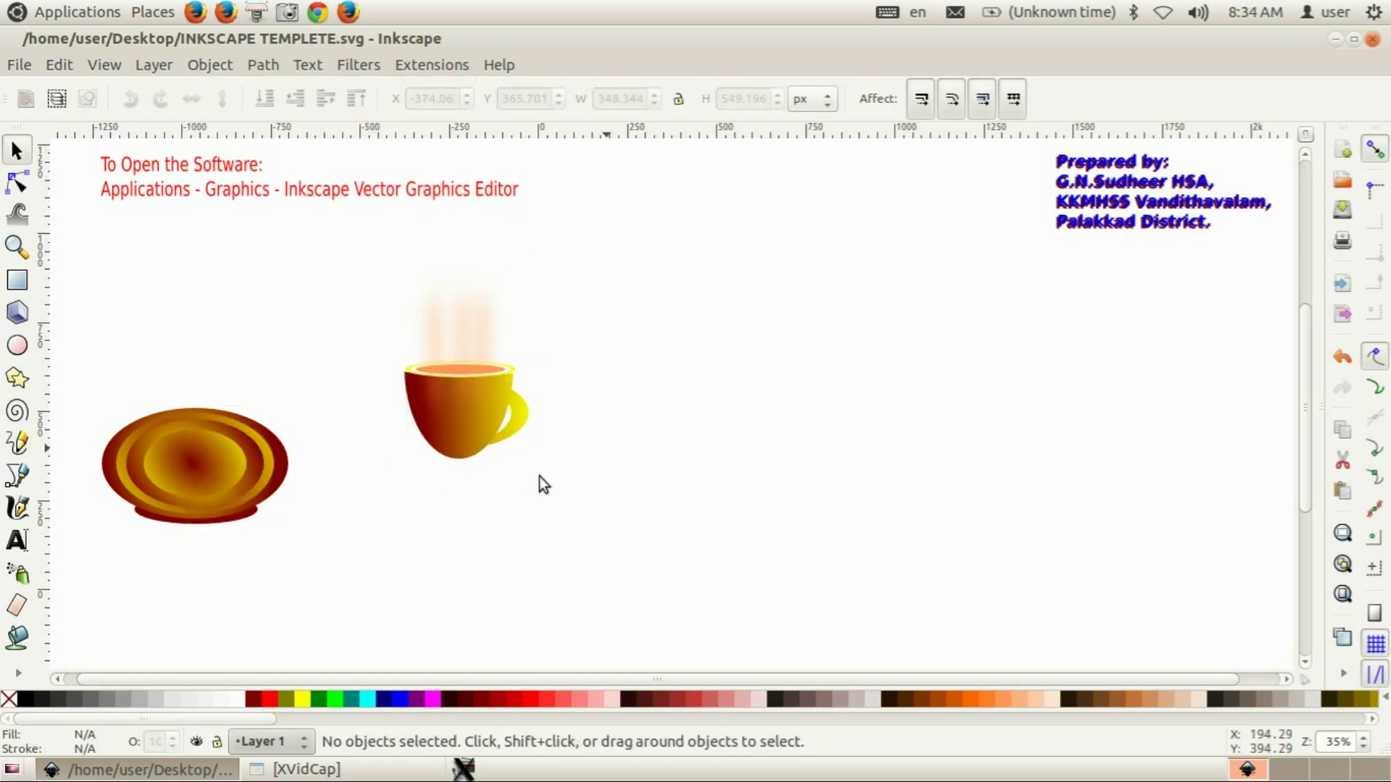
- Activate the Ellipse tool
{"action": "left_click", "coordinate": [17, 346]}
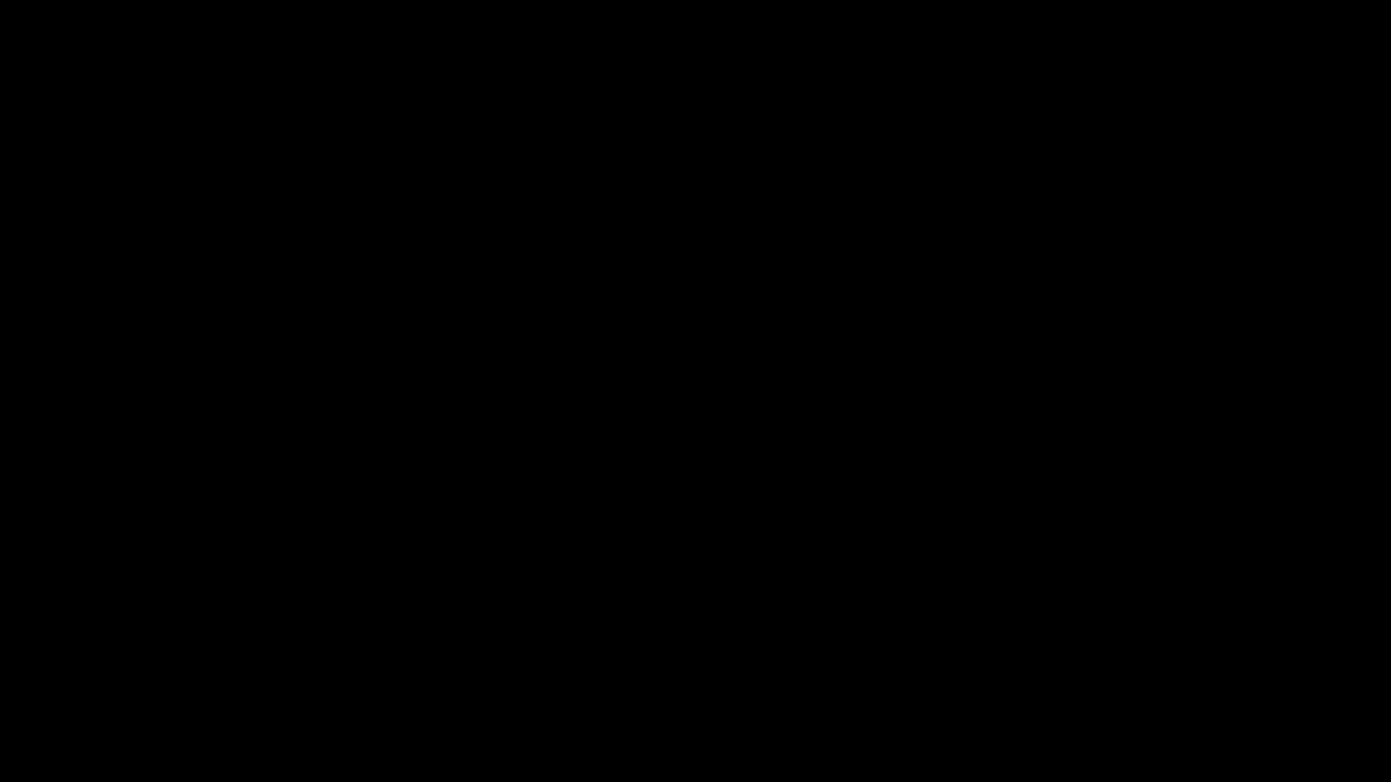